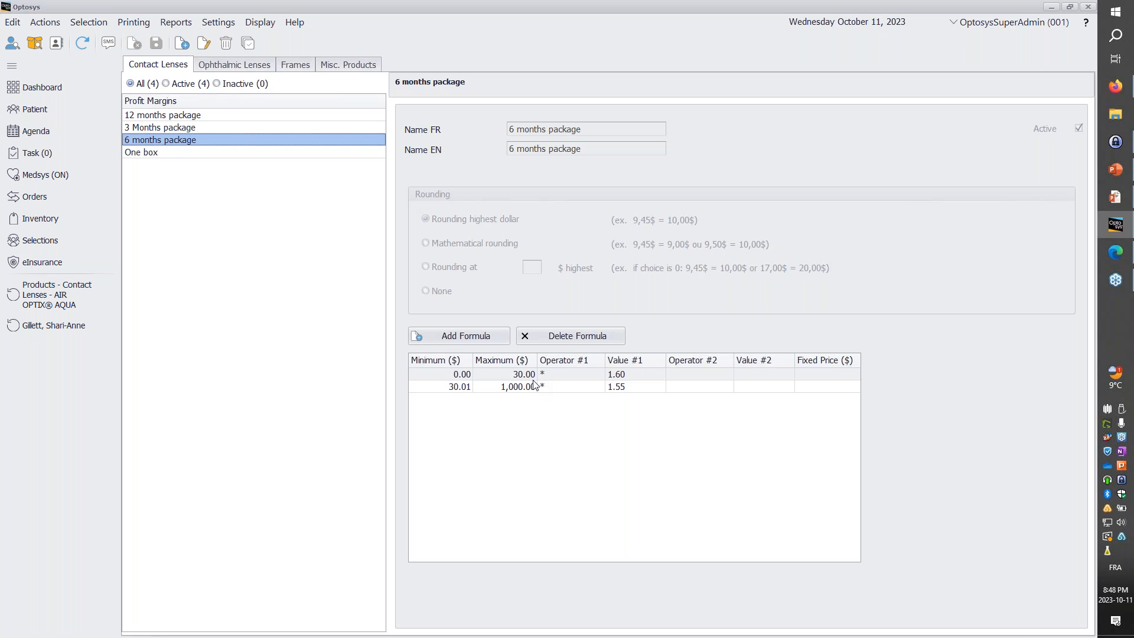
Step: Display the 12 months package profit margin, with 5$ rounding and 1.55 and 1.50 multipliers
{"action": "left_click", "coordinate": [217, 115]}
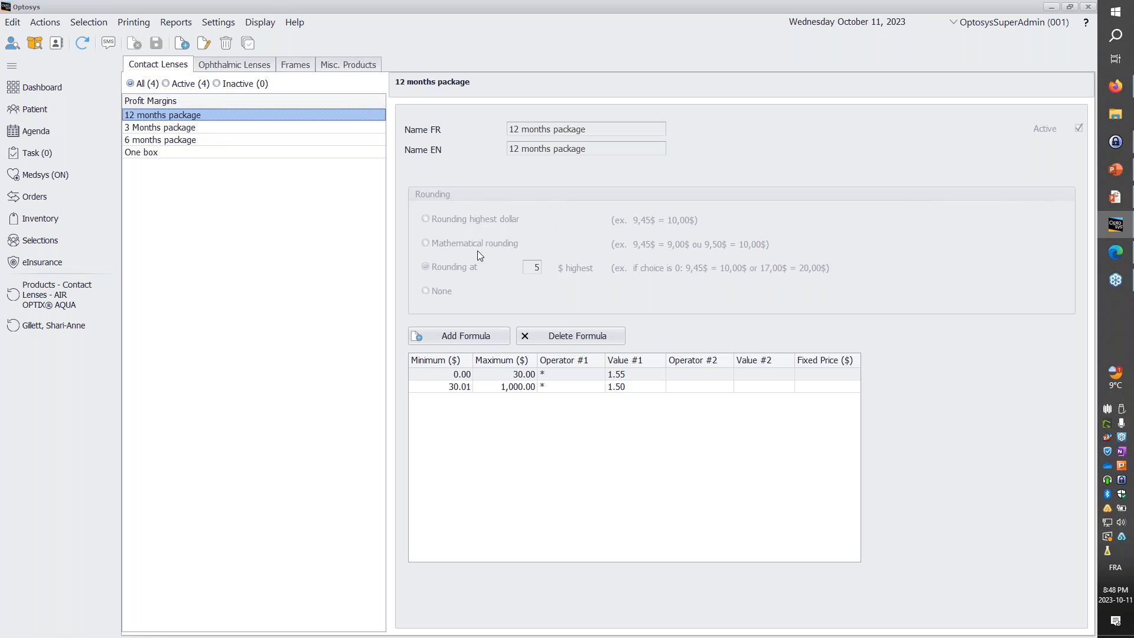
Step: Advance the PowerPoint slideshow to the Product Group Management search slide, then switch away again
{"action": "key", "text": "alt+Tab"}
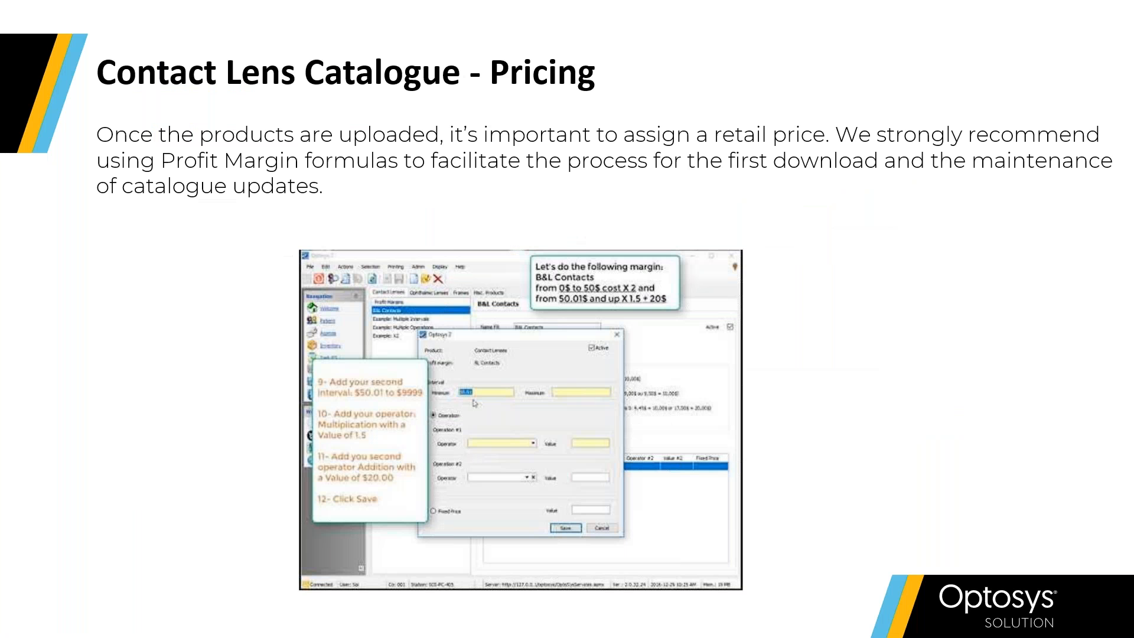
{"action": "key", "text": "Right"}
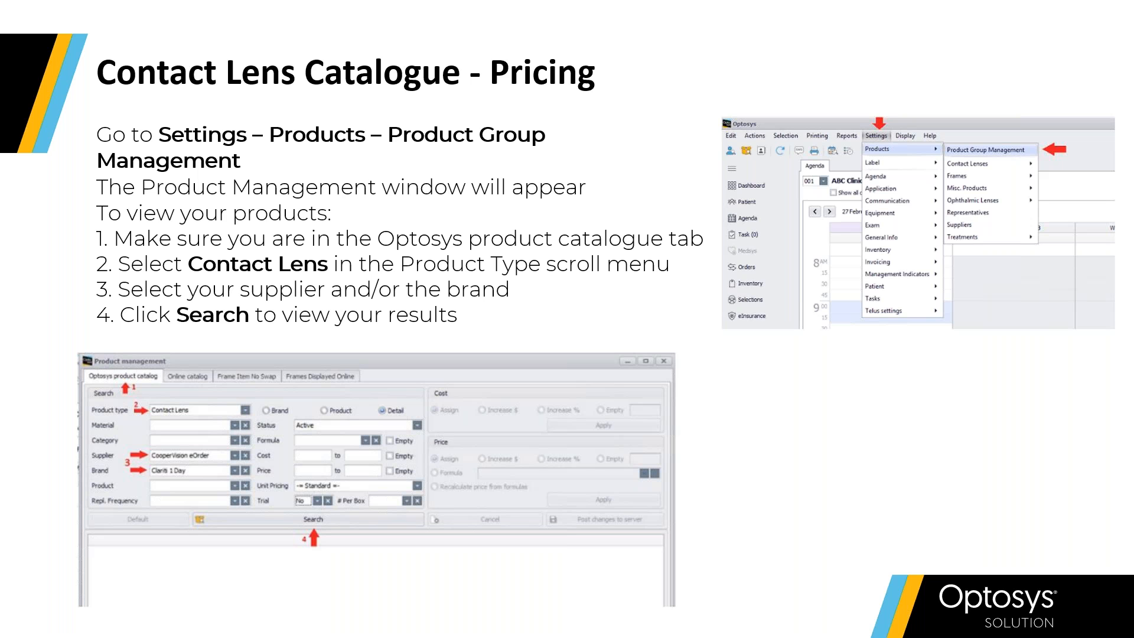
{"action": "key", "text": "alt+Tab"}
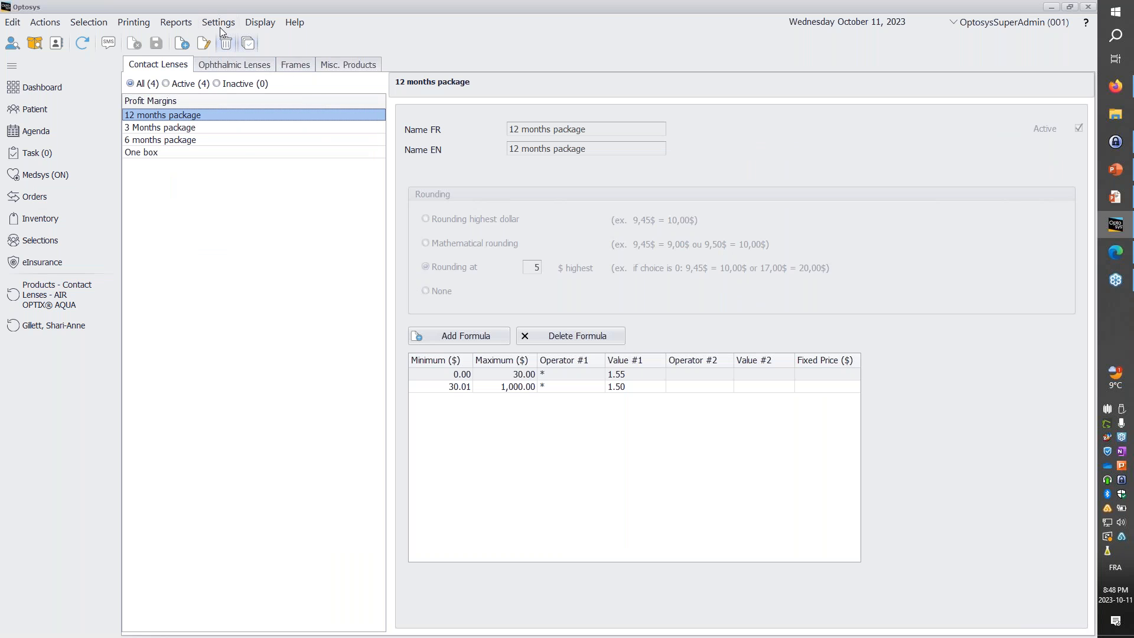
Step: Open Product Group Management and filter by product type Contact Lens and supplier Alcon
{"action": "left_click", "coordinate": [219, 27]}
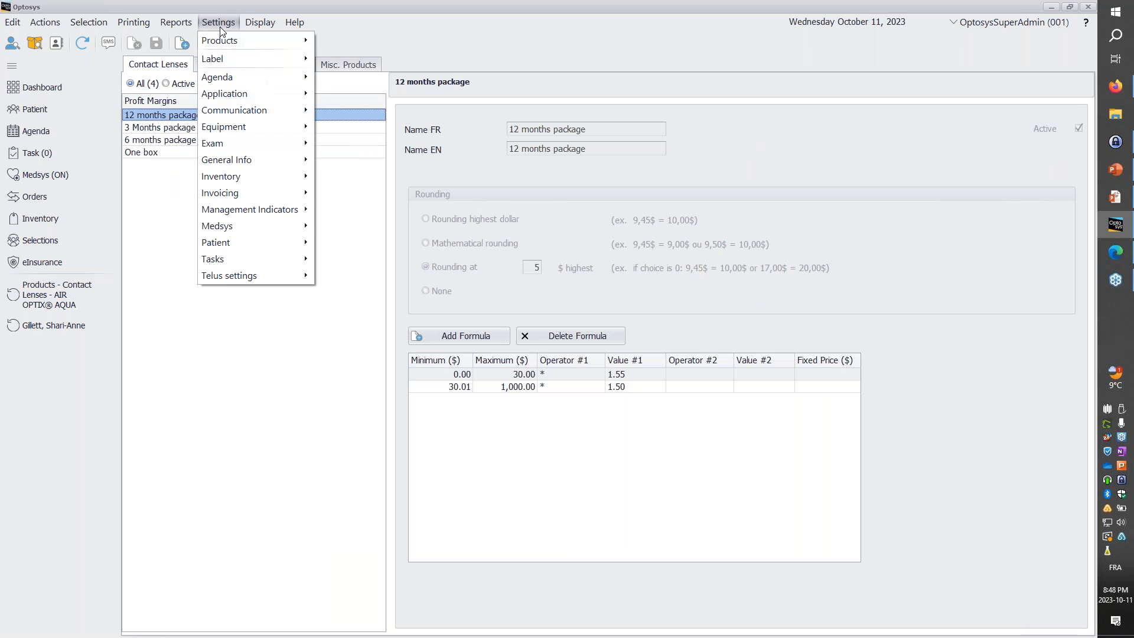
{"action": "mouse_move", "coordinate": [238, 44]}
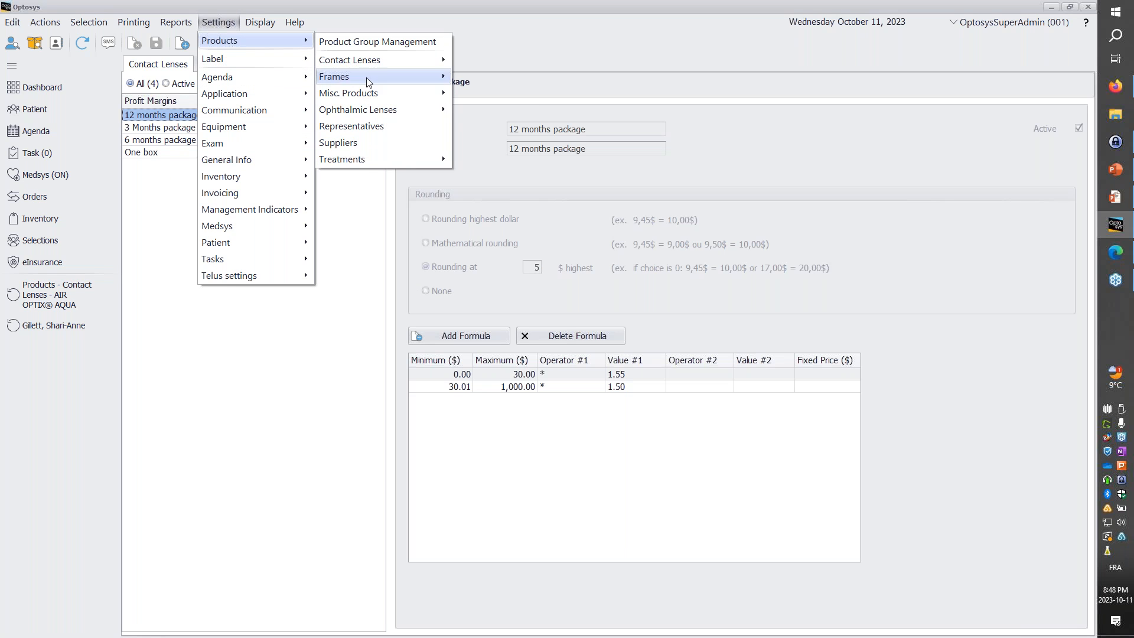
{"action": "left_click", "coordinate": [368, 45]}
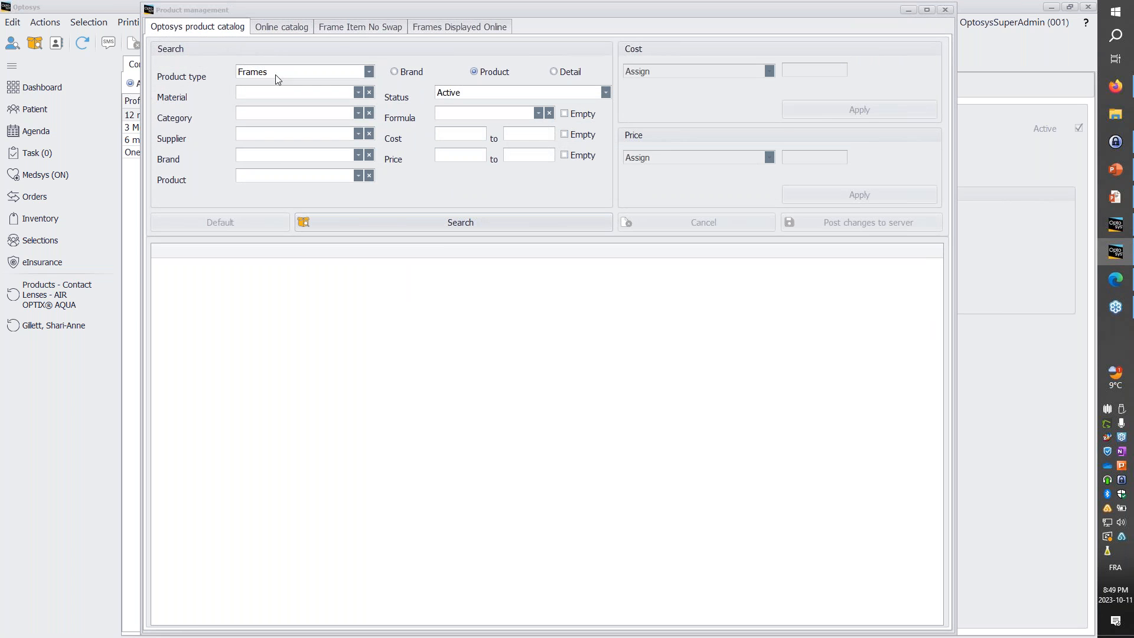
{"action": "left_click", "coordinate": [272, 72]}
{"action": "left_click", "coordinate": [272, 93]}
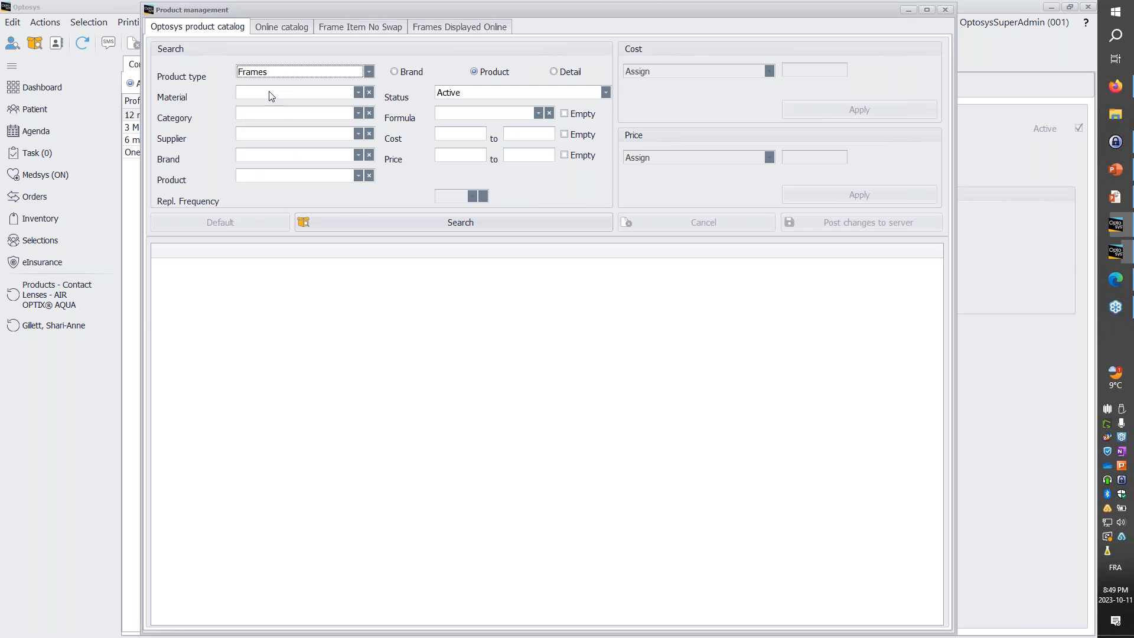
{"action": "left_click", "coordinate": [274, 134]}
{"action": "left_click", "coordinate": [274, 153]}
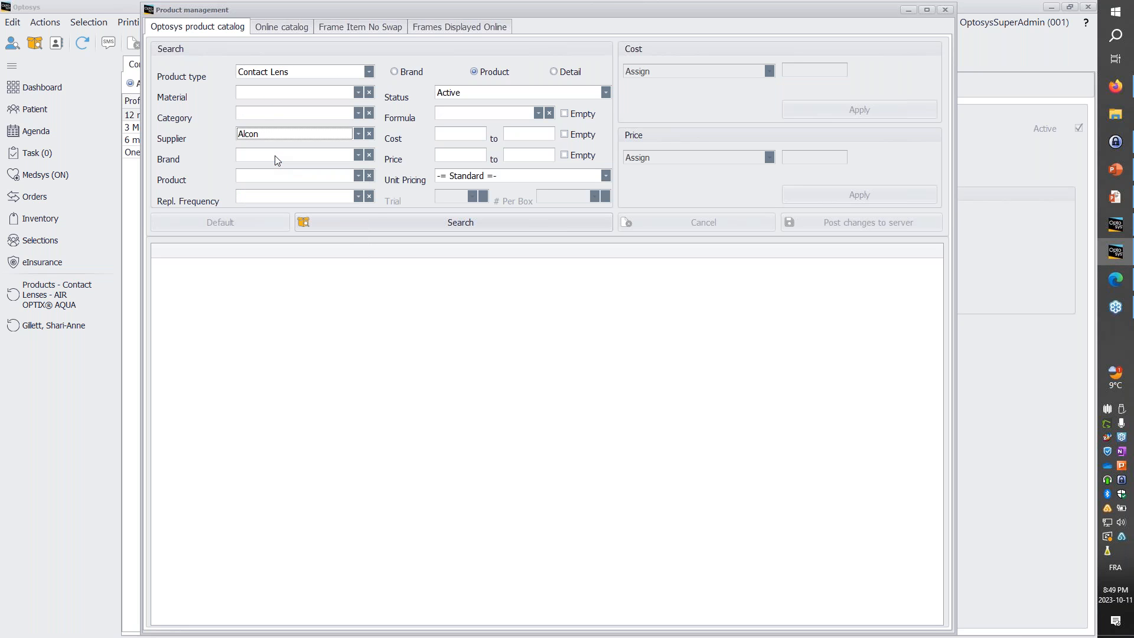
Step: Filter to brand DAILIES TOTAL1® and search in Detail view to list every item
{"action": "left_click", "coordinate": [277, 156]}
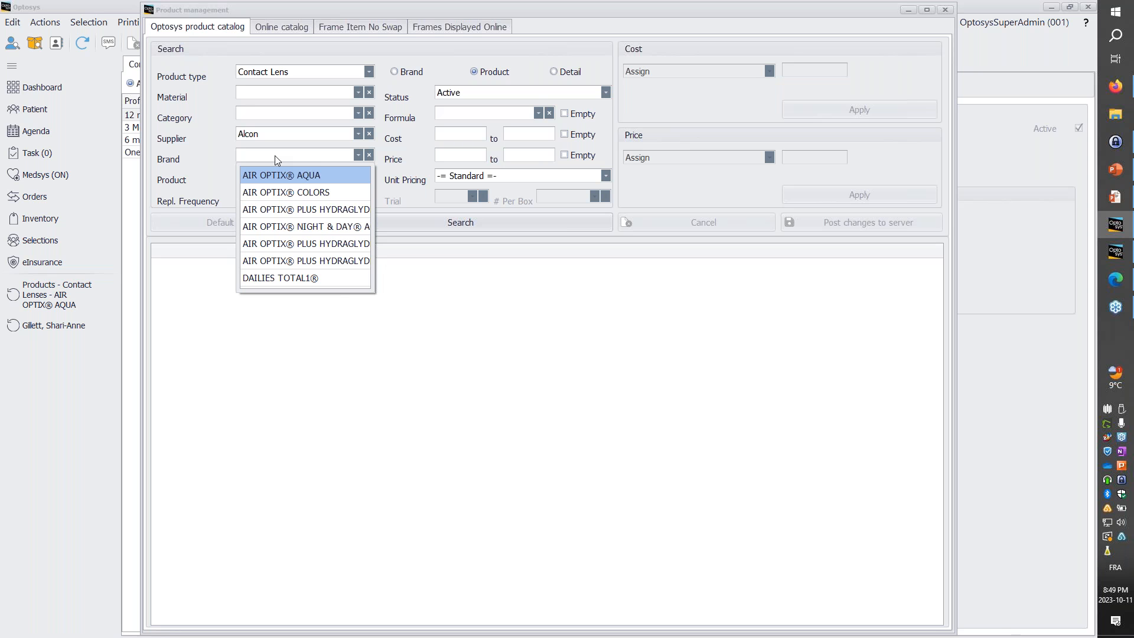
{"action": "left_click", "coordinate": [291, 278]}
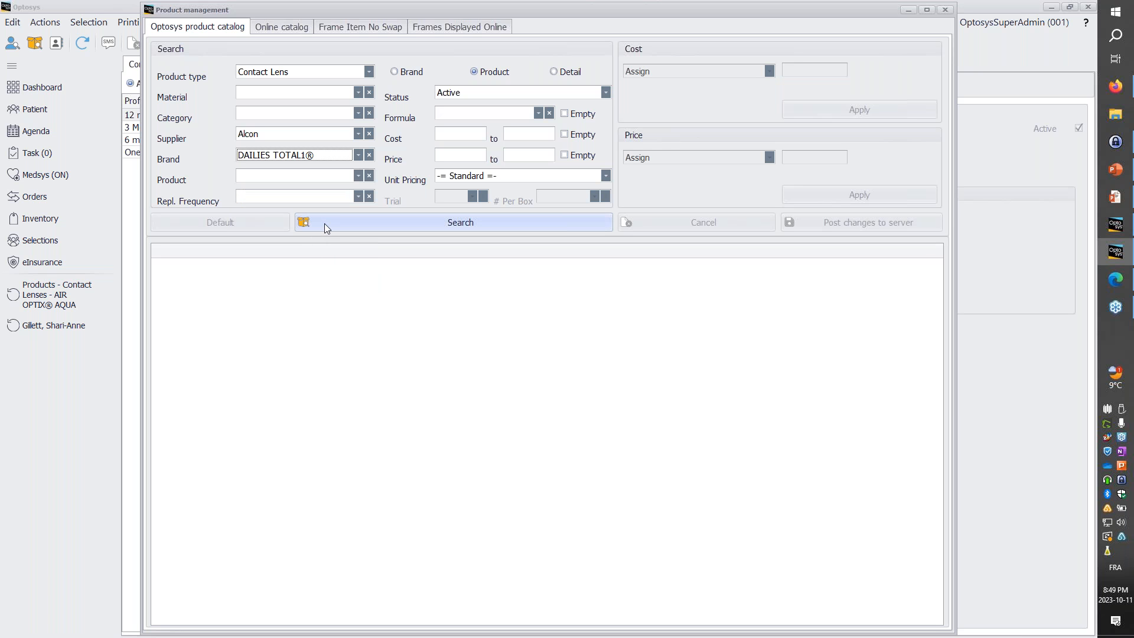
{"action": "left_click", "coordinate": [328, 223]}
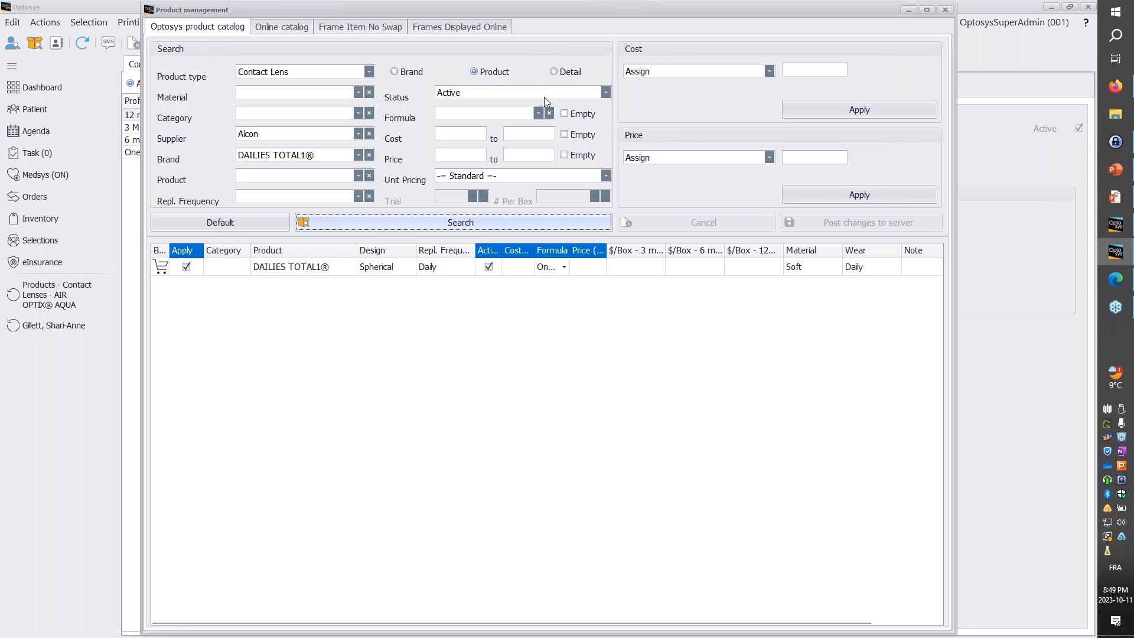
{"action": "left_click", "coordinate": [561, 73]}
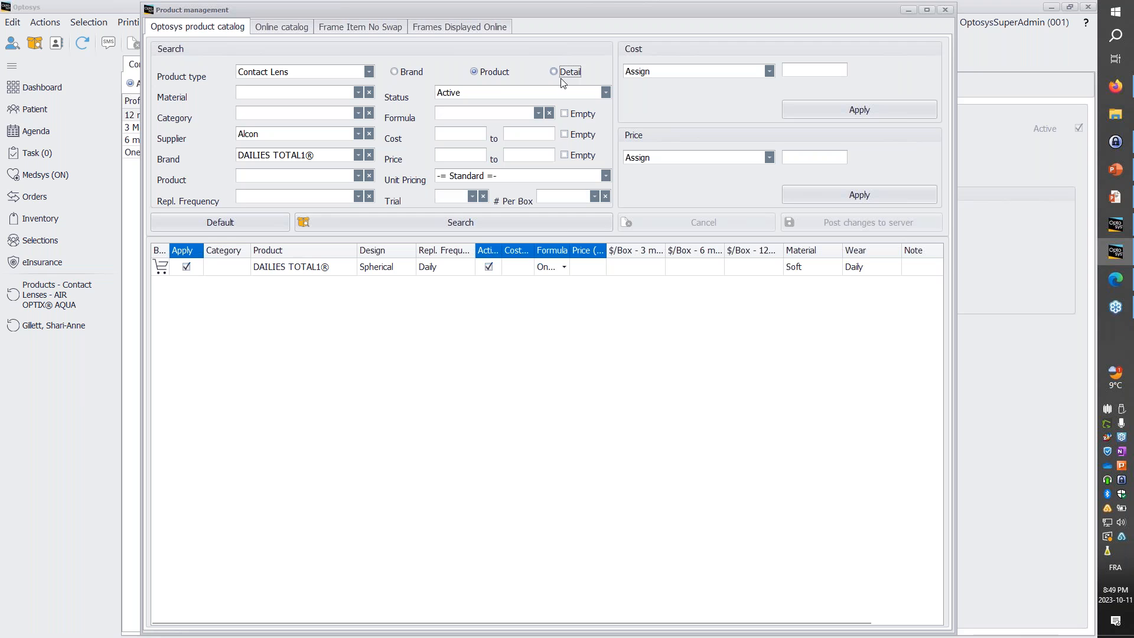
{"action": "left_click", "coordinate": [485, 73]}
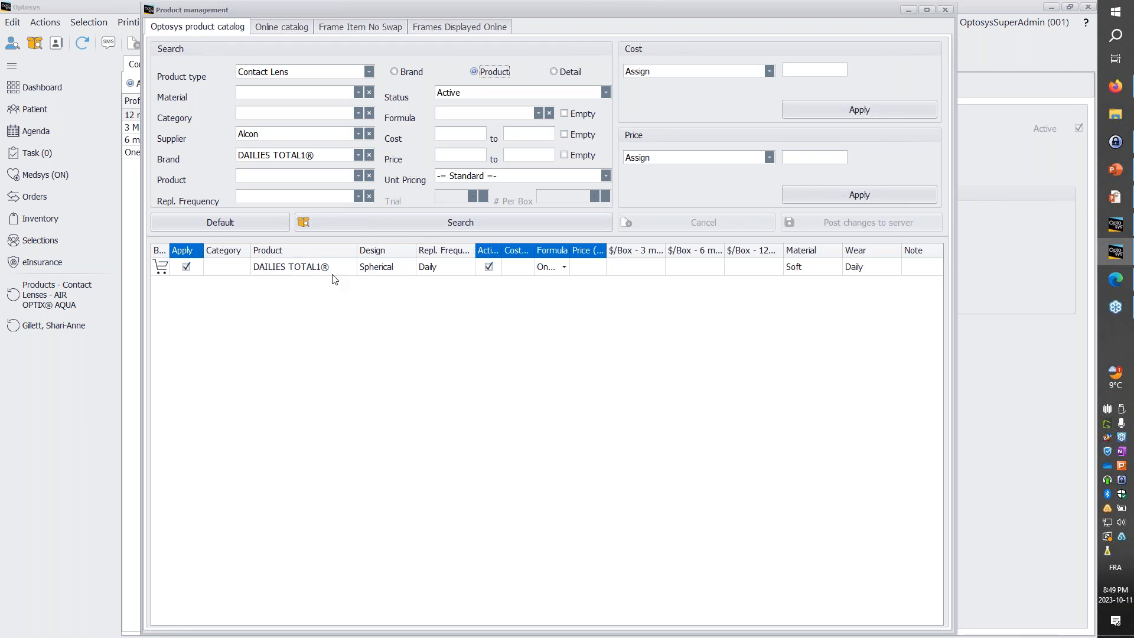
{"action": "left_click", "coordinate": [556, 74]}
{"action": "left_click", "coordinate": [440, 225]}
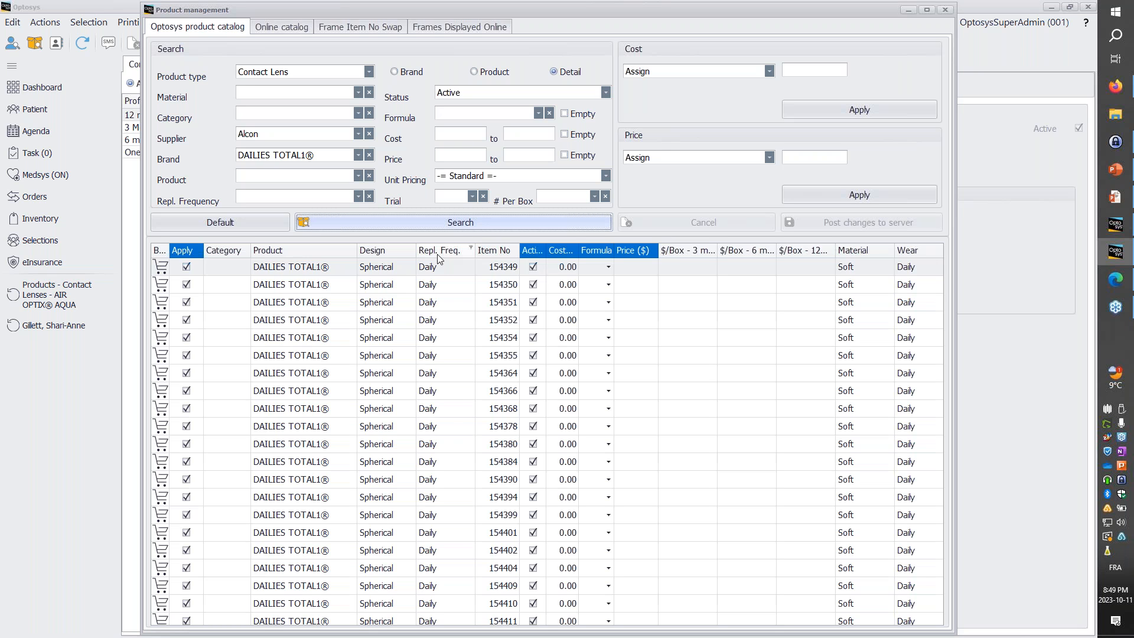
Step: Sort results by Item No, maximize the window, and review costs of items 154352, 154353 and 154357
{"action": "left_click", "coordinate": [274, 250]}
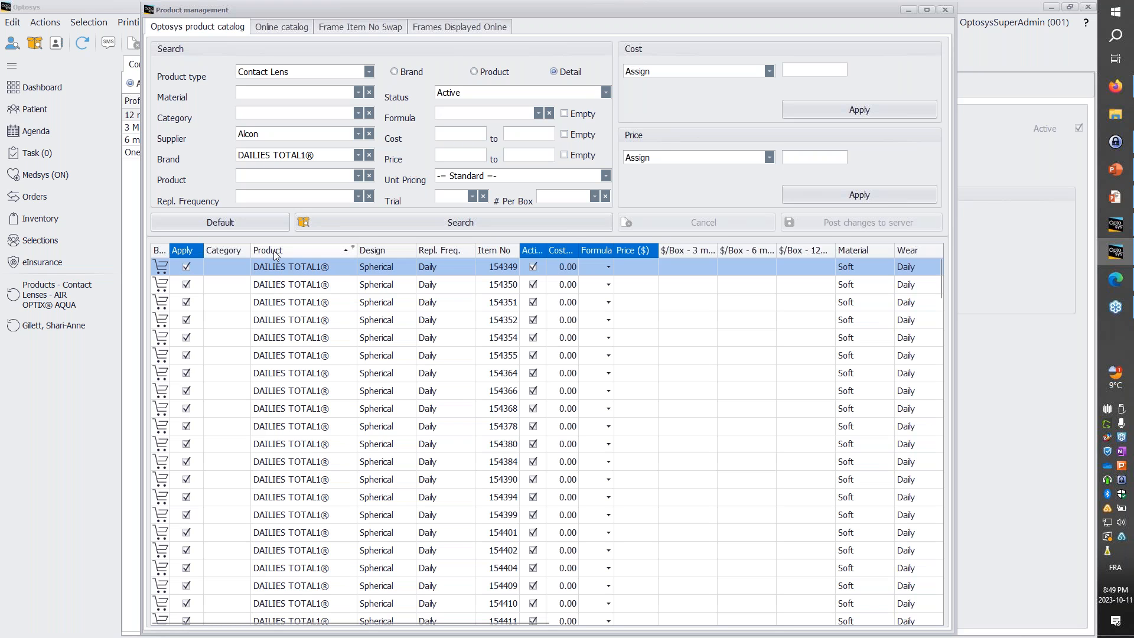
{"action": "left_click", "coordinate": [497, 251]}
{"action": "left_click", "coordinate": [565, 345]}
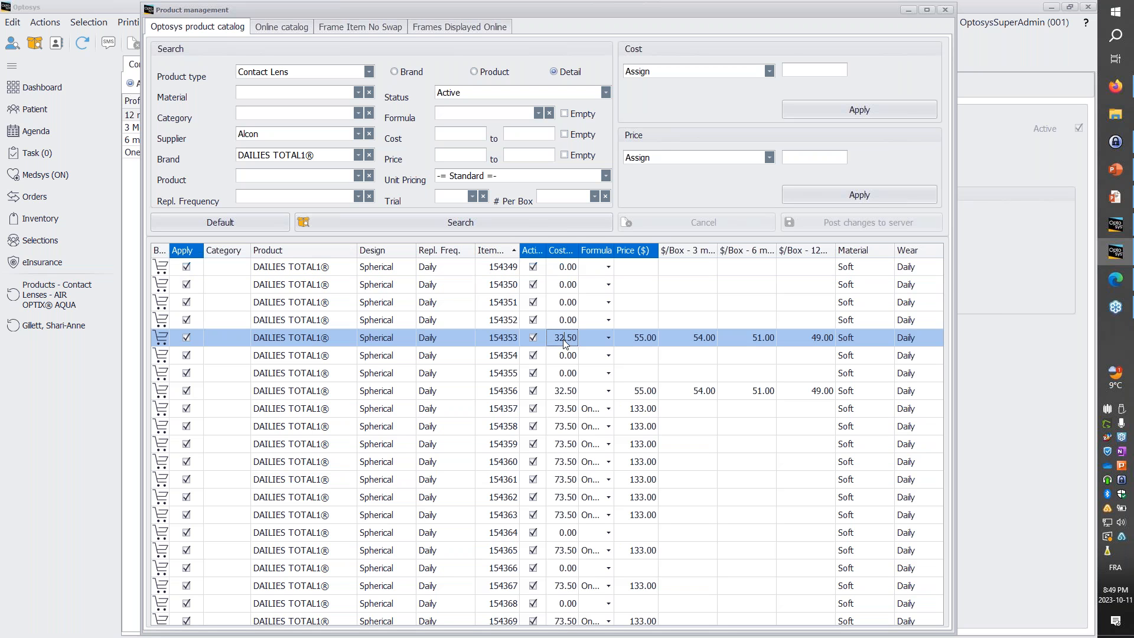
{"action": "double_click", "coordinate": [568, 320]}
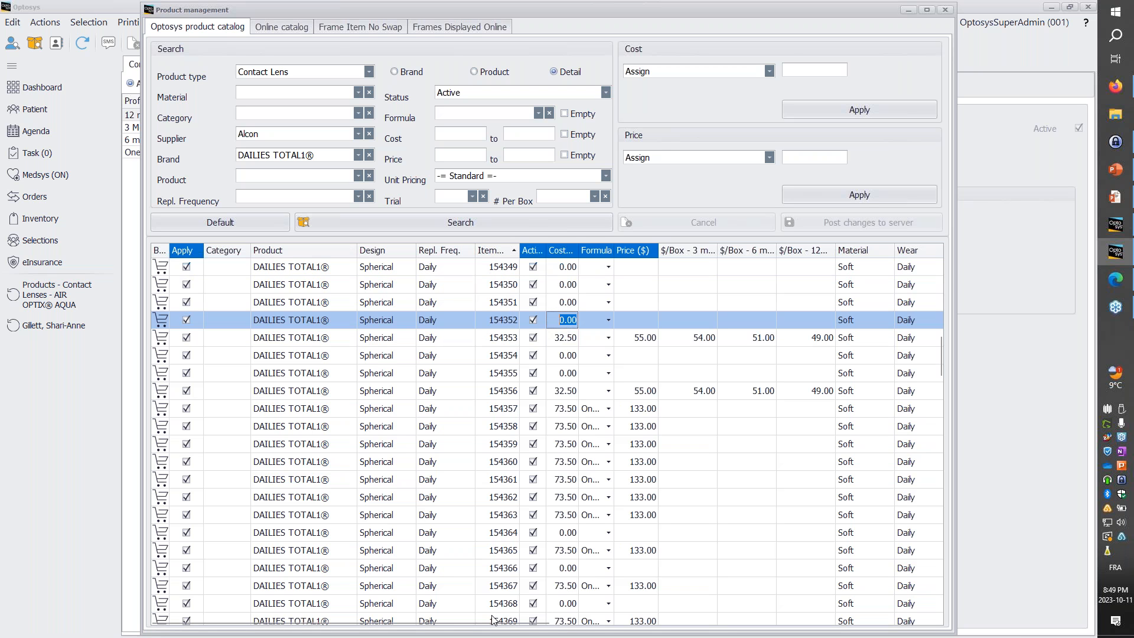
{"action": "left_click", "coordinate": [926, 11]}
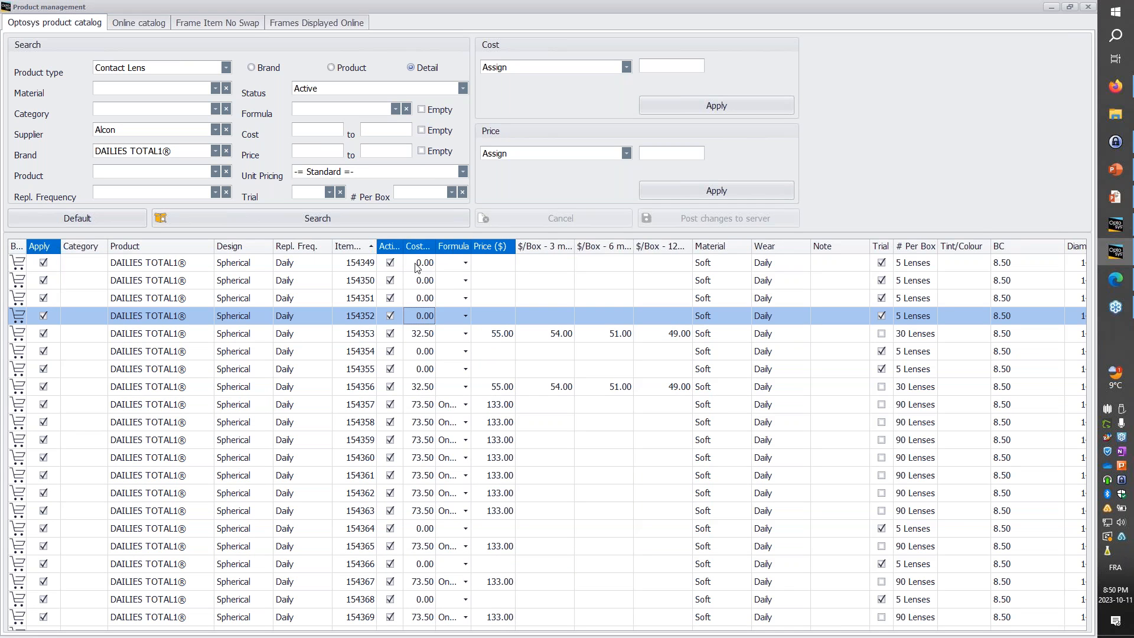
{"action": "left_click", "coordinate": [426, 335]}
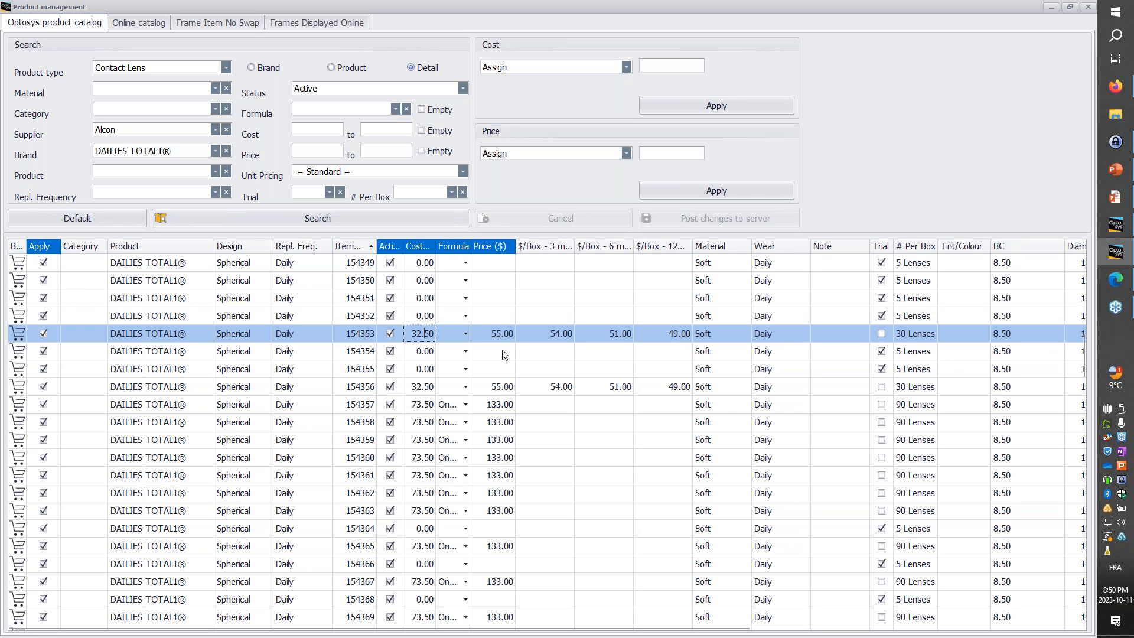
{"action": "left_click", "coordinate": [422, 404]}
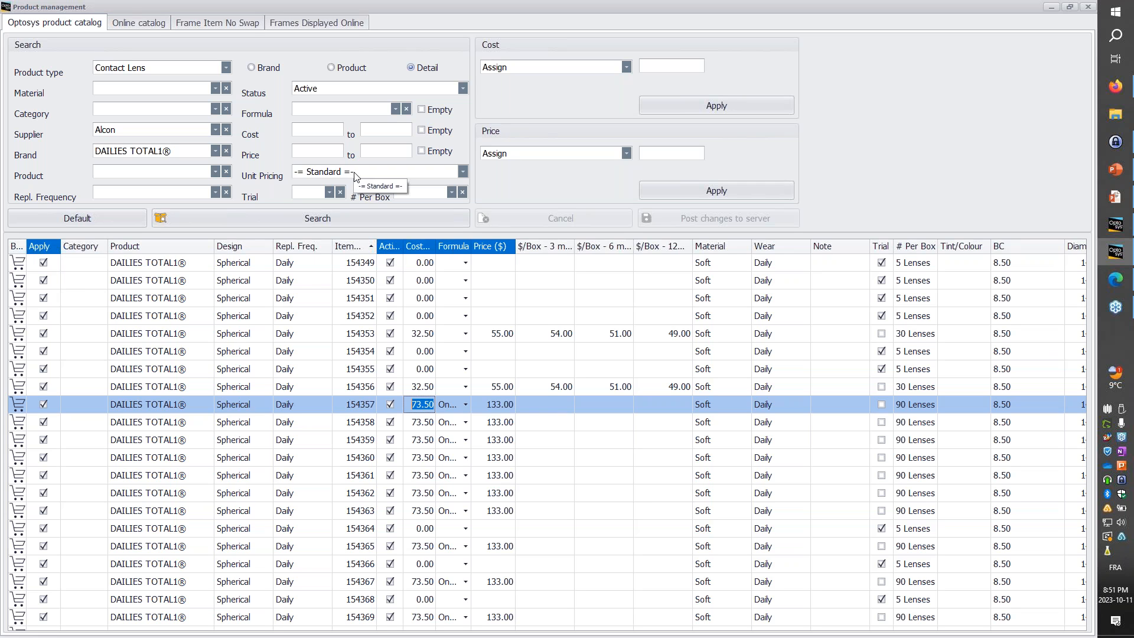
Step: Search with Trial set to No and # Per Box set to 30 Lenses
{"action": "left_click", "coordinate": [328, 192]}
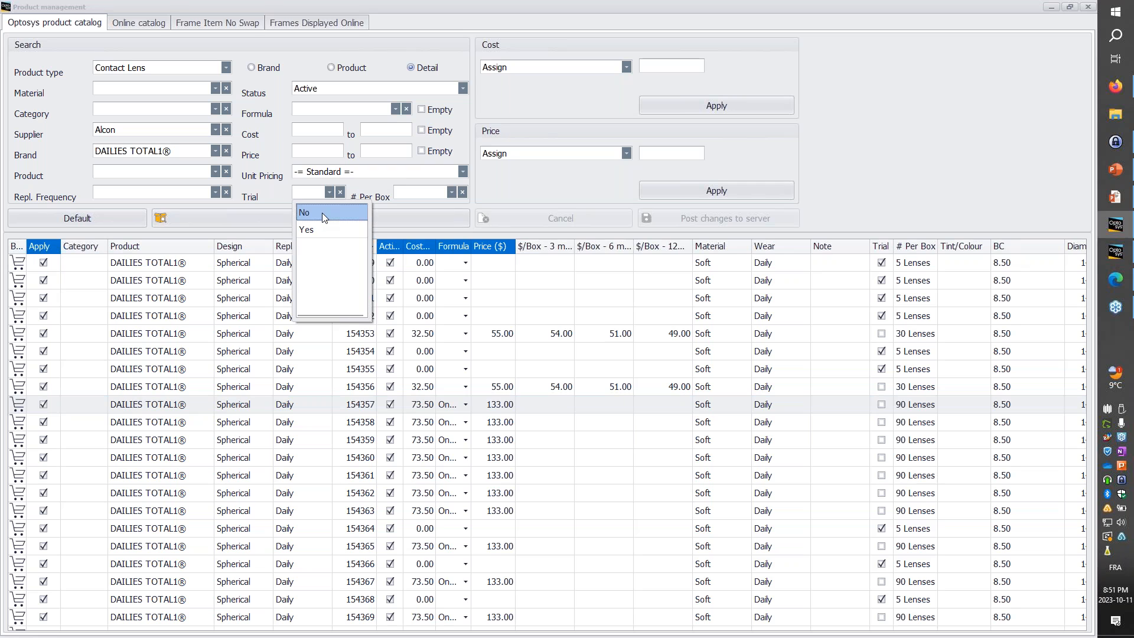
{"action": "left_click", "coordinate": [321, 212]}
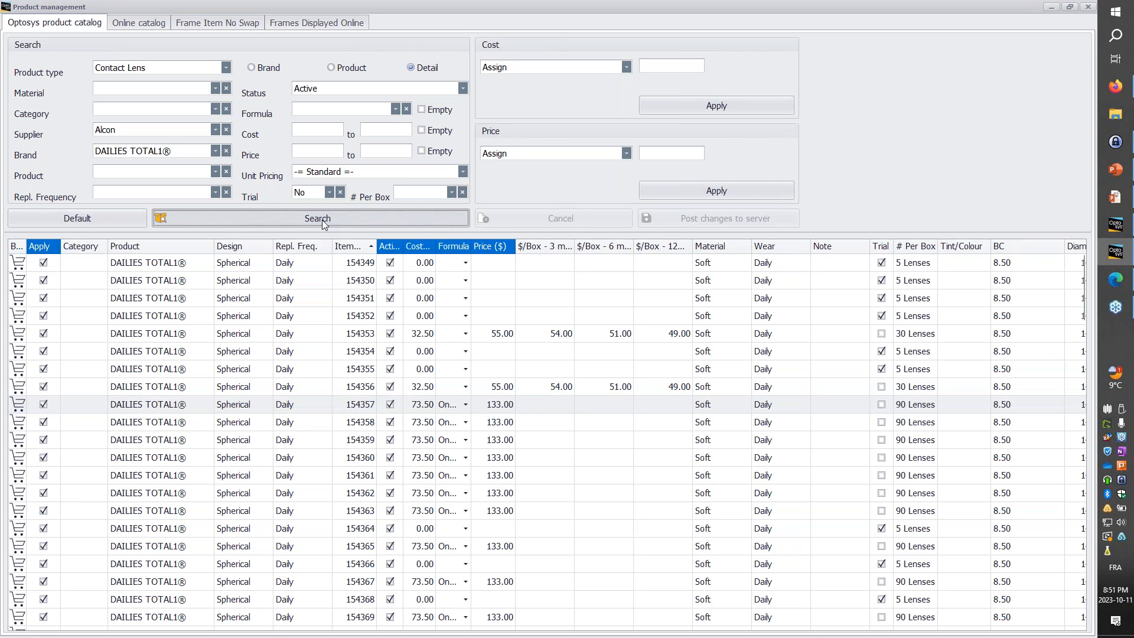
{"action": "left_click", "coordinate": [319, 218]}
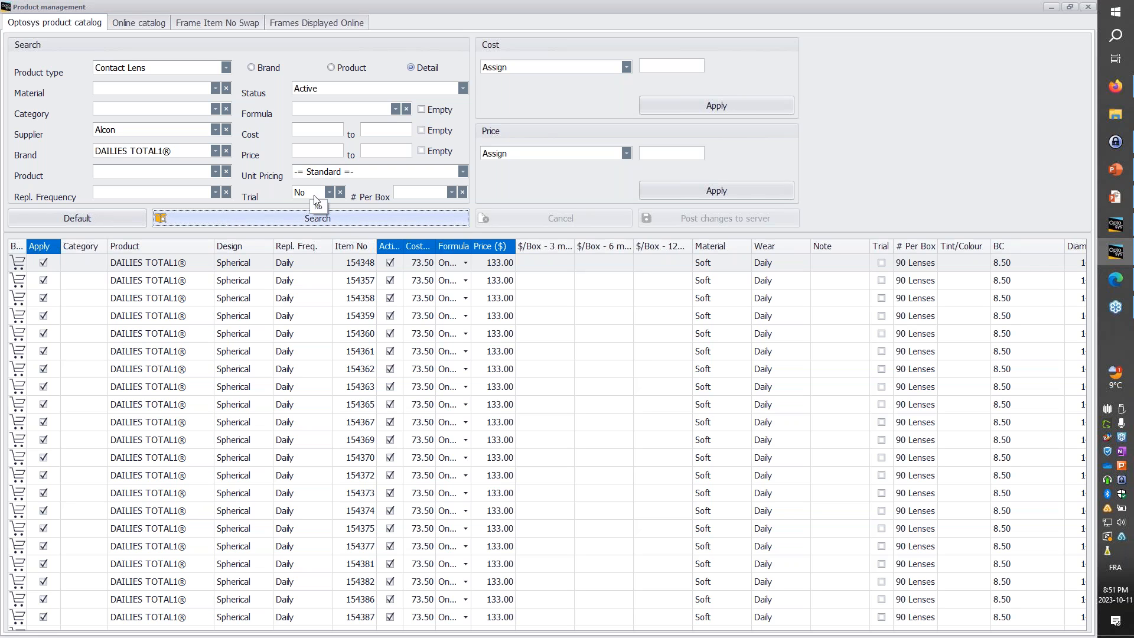
{"action": "left_click", "coordinate": [451, 197]}
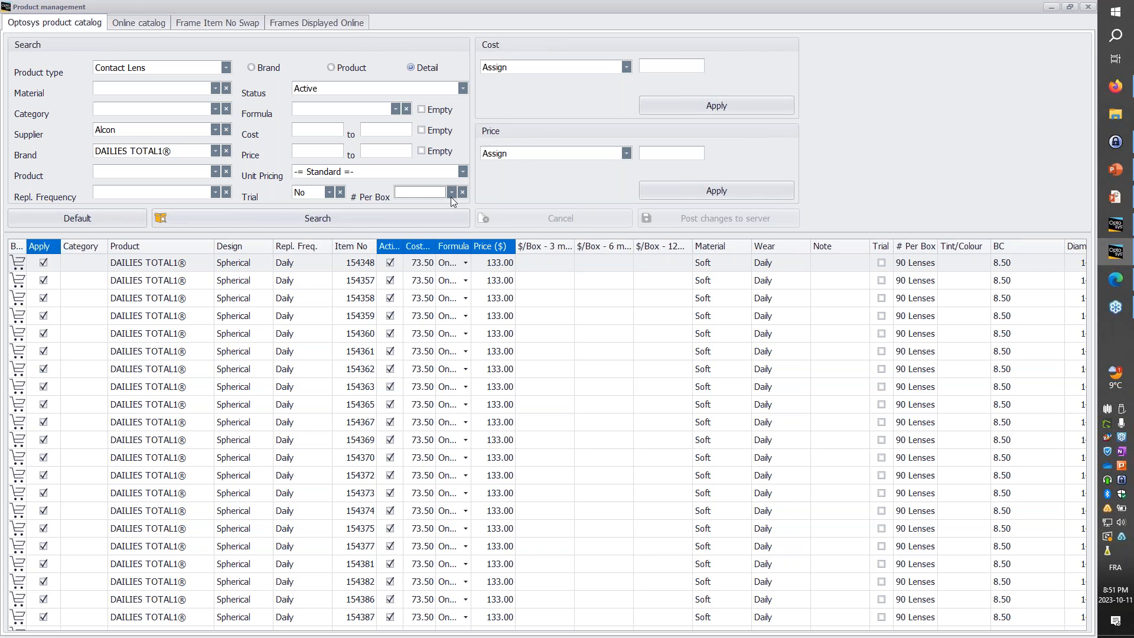
{"action": "left_click", "coordinate": [451, 197]}
{"action": "scroll", "coordinate": [433, 281], "scroll_direction": "down", "scroll_amount": 2}
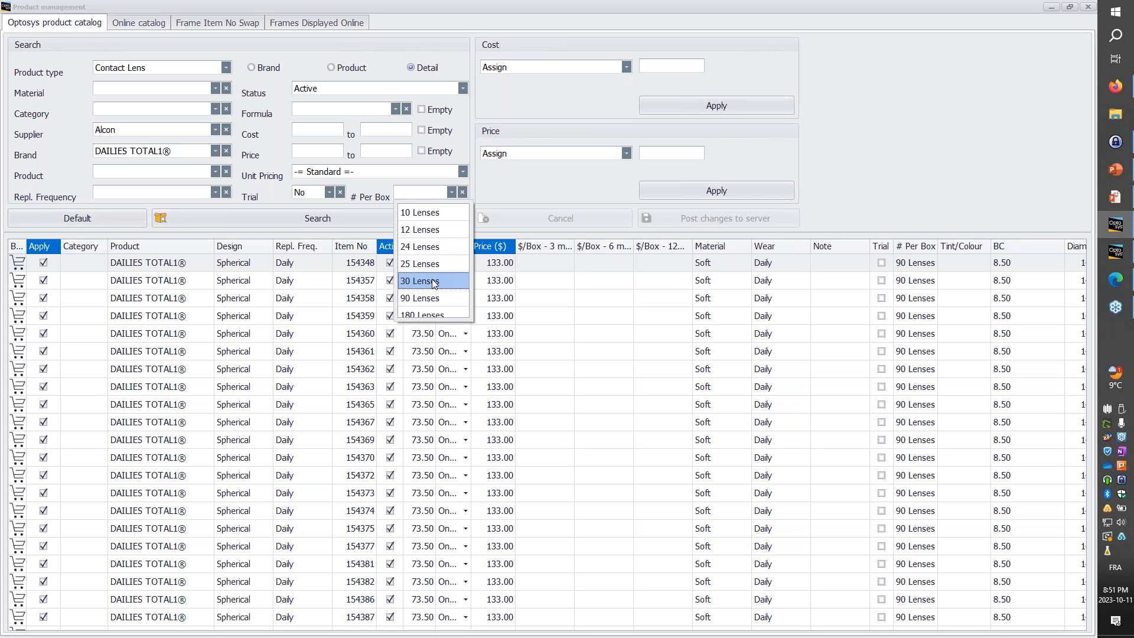
{"action": "left_click", "coordinate": [434, 282]}
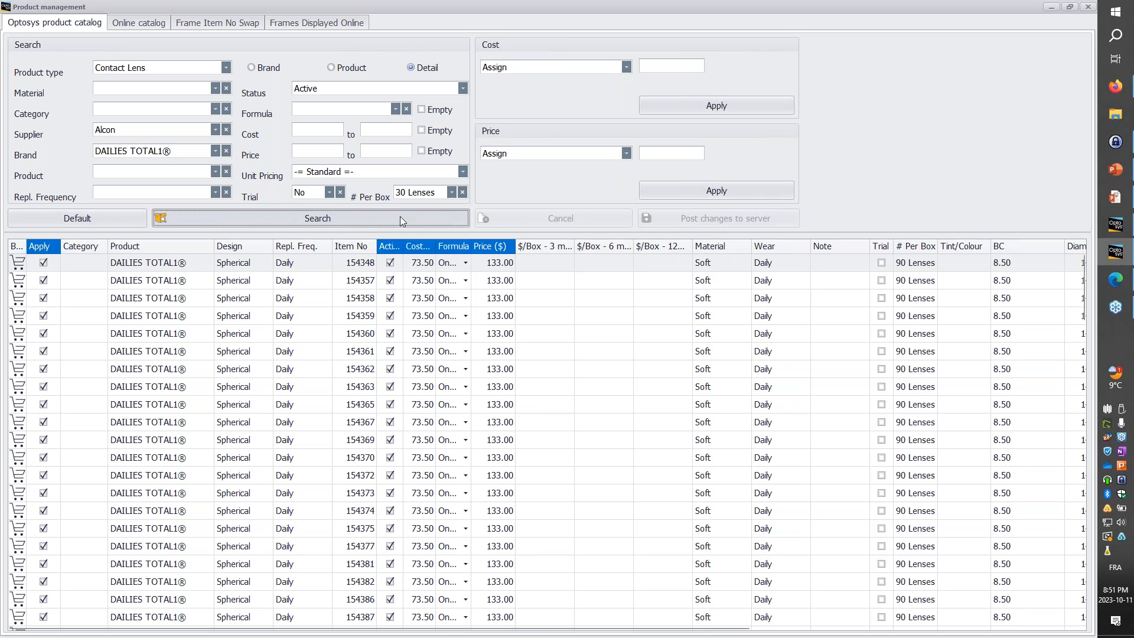
{"action": "left_click", "coordinate": [399, 216]}
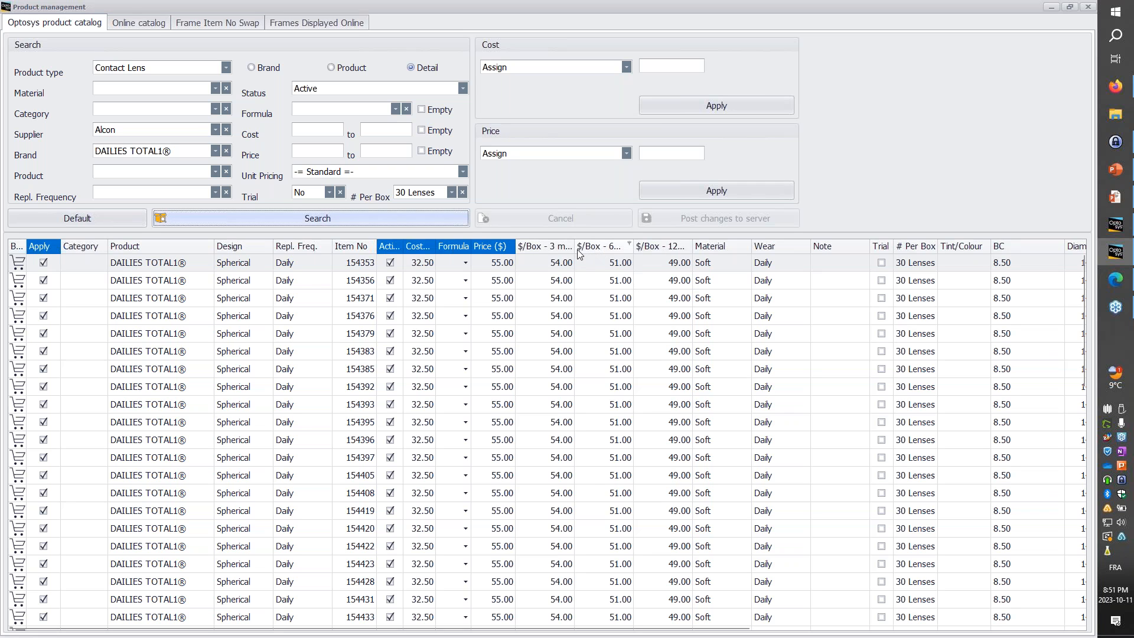
Step: Apply the One box price formula to the listed 30-lens boxes, then set Price type back to Assign
{"action": "left_click", "coordinate": [625, 153]}
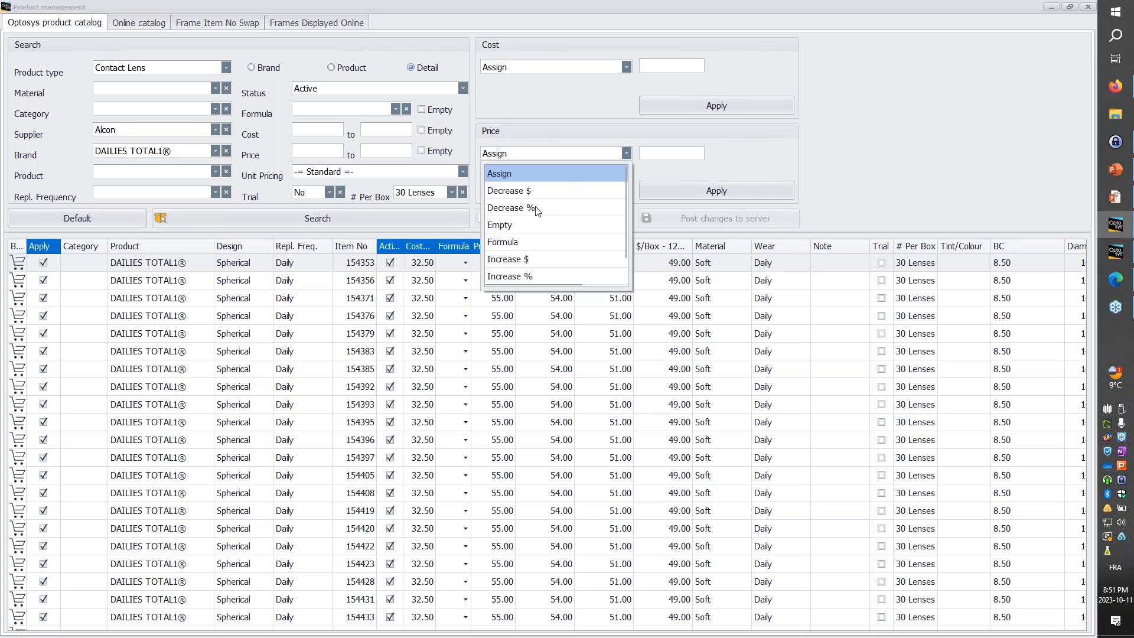
{"action": "left_click", "coordinate": [458, 172]}
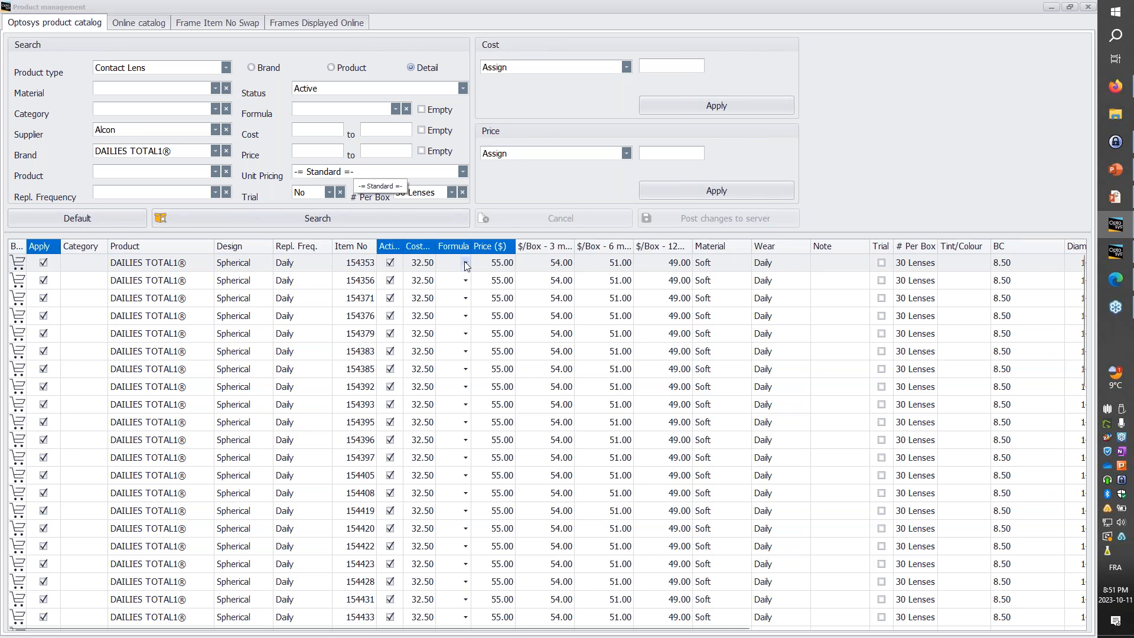
{"action": "left_click", "coordinate": [627, 152]}
{"action": "left_click", "coordinate": [543, 239]}
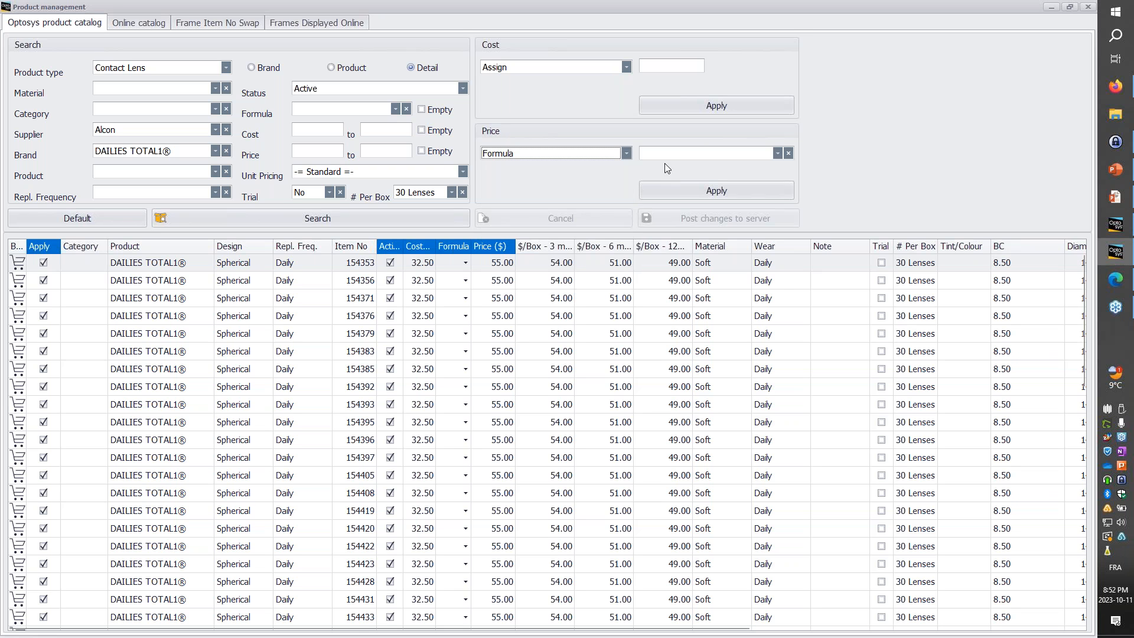
{"action": "left_click", "coordinate": [657, 153]}
{"action": "left_click", "coordinate": [656, 224]}
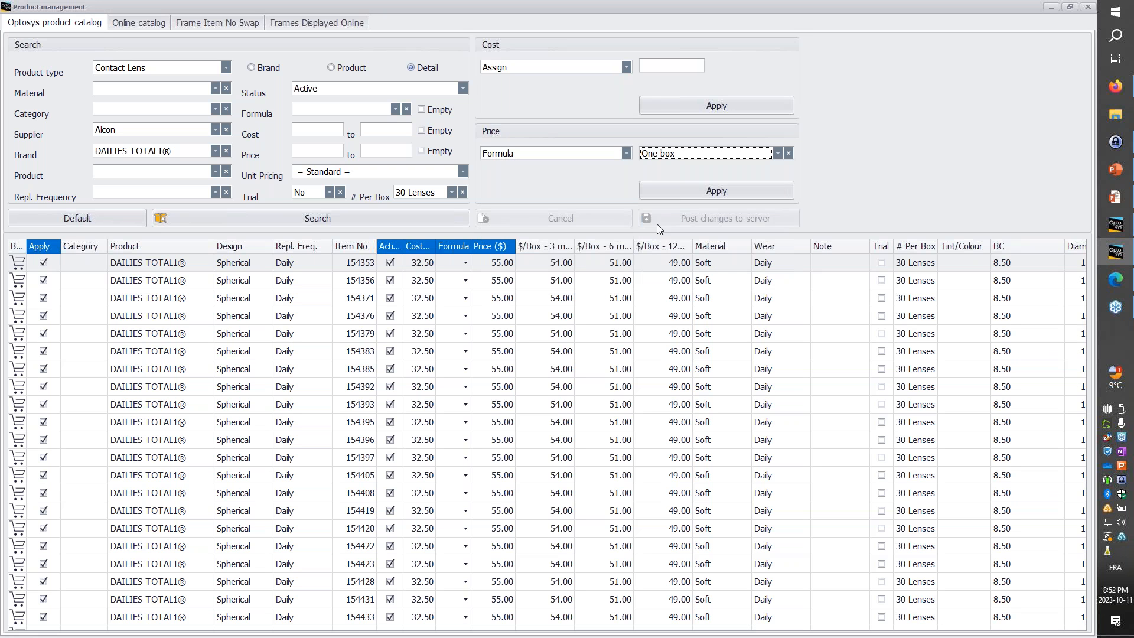
{"action": "left_click", "coordinate": [671, 196]}
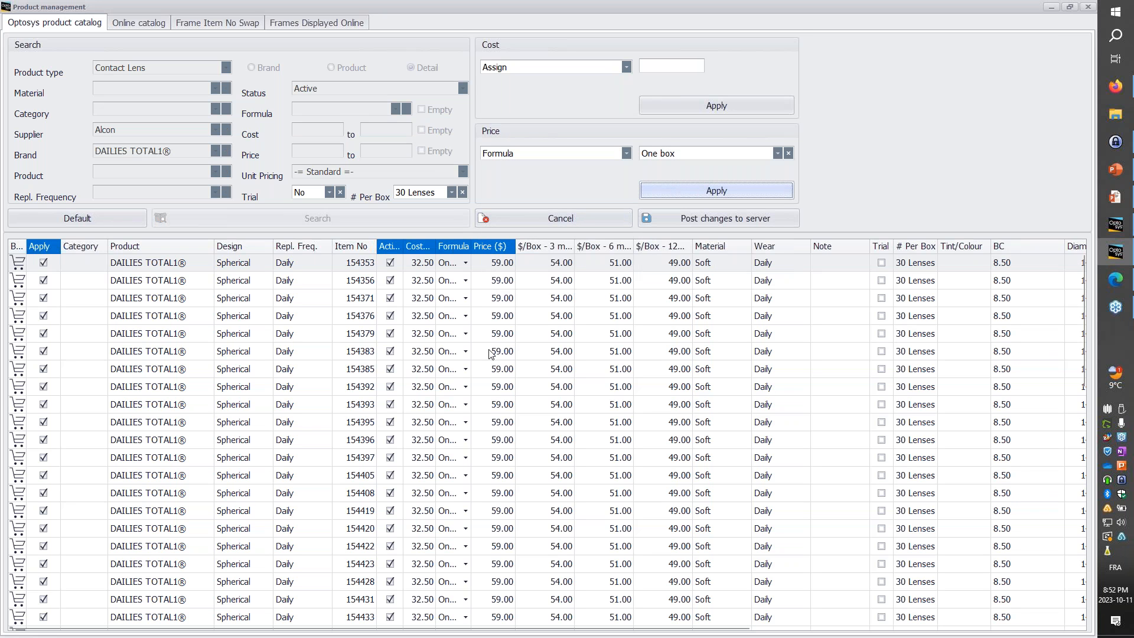
{"action": "left_click", "coordinate": [626, 153]}
{"action": "scroll", "coordinate": [509, 225], "scroll_direction": "up", "scroll_amount": 1}
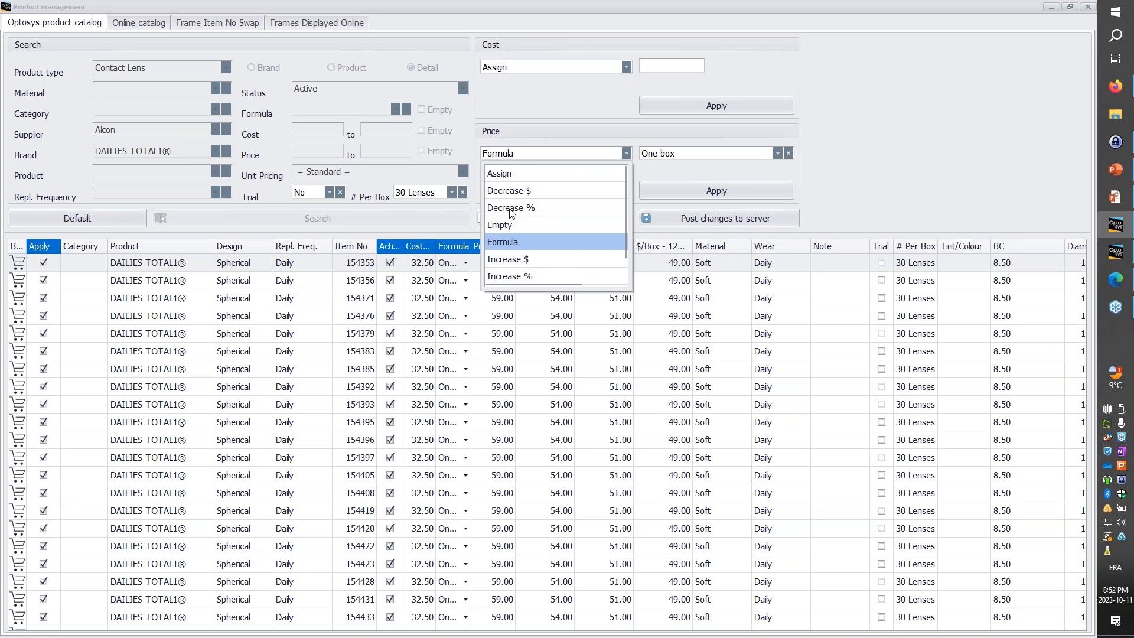
{"action": "left_click", "coordinate": [511, 173]}
Step: Assign a fixed 49.00 price to the listed 30-lens boxes and post it to the server
{"action": "left_click", "coordinate": [658, 150]}
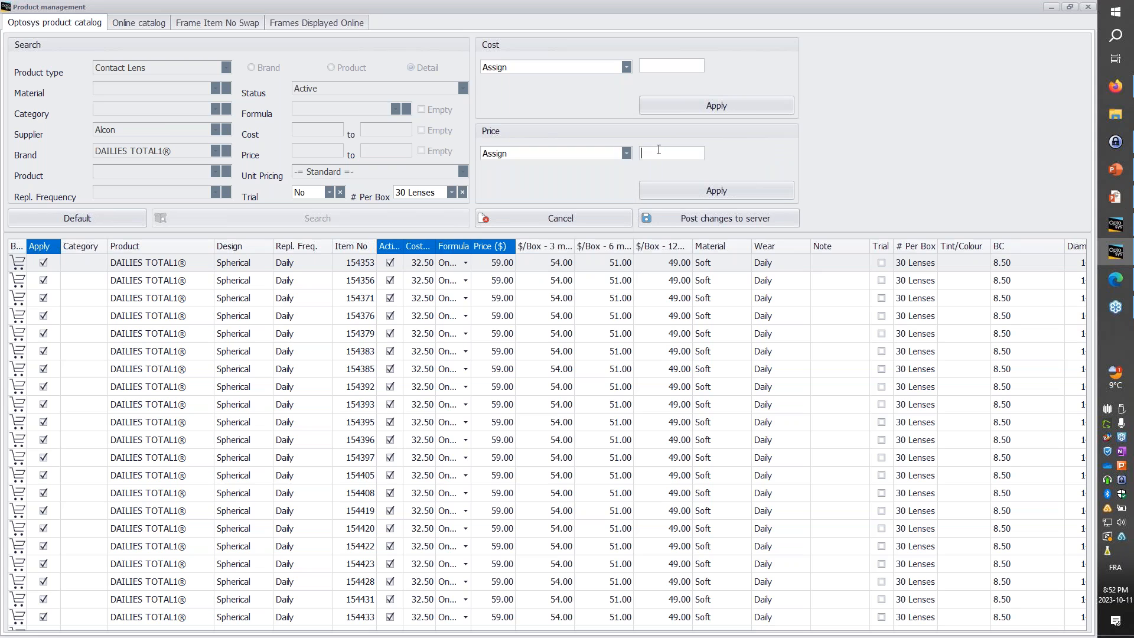
{"action": "type", "text": "49"}
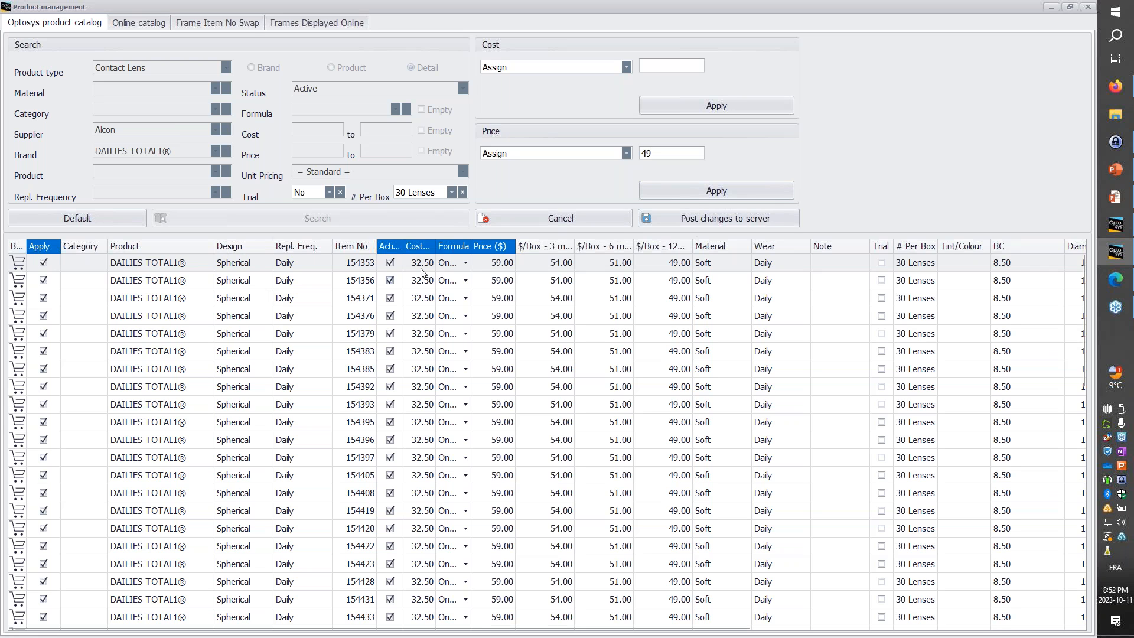
{"action": "left_click", "coordinate": [717, 192]}
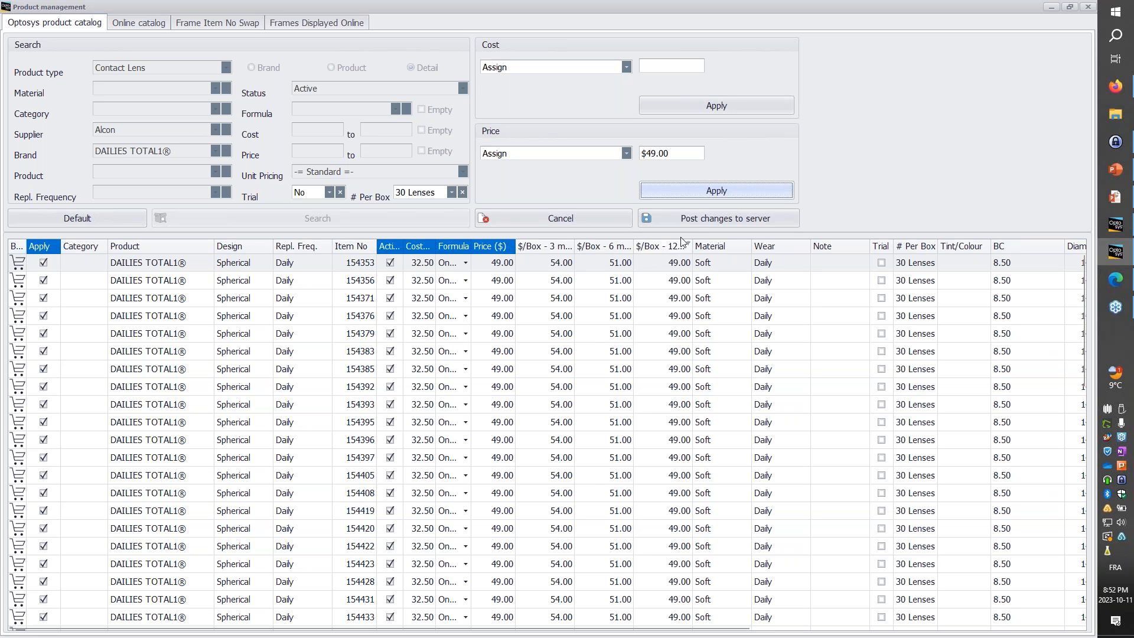
{"action": "left_click", "coordinate": [693, 222]}
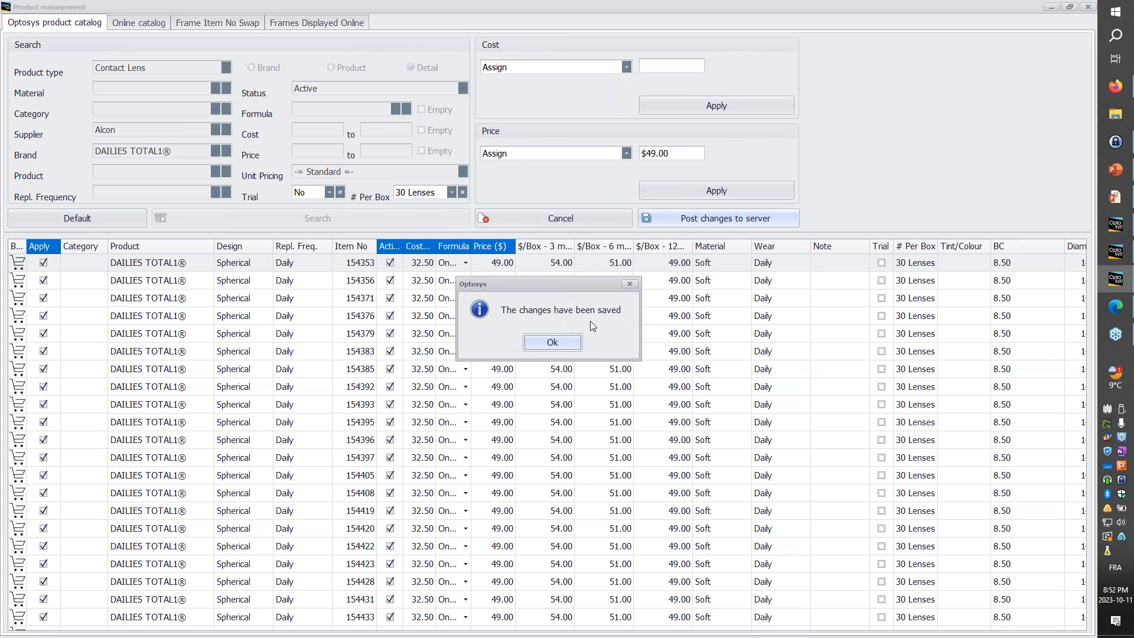
{"action": "left_click", "coordinate": [572, 341]}
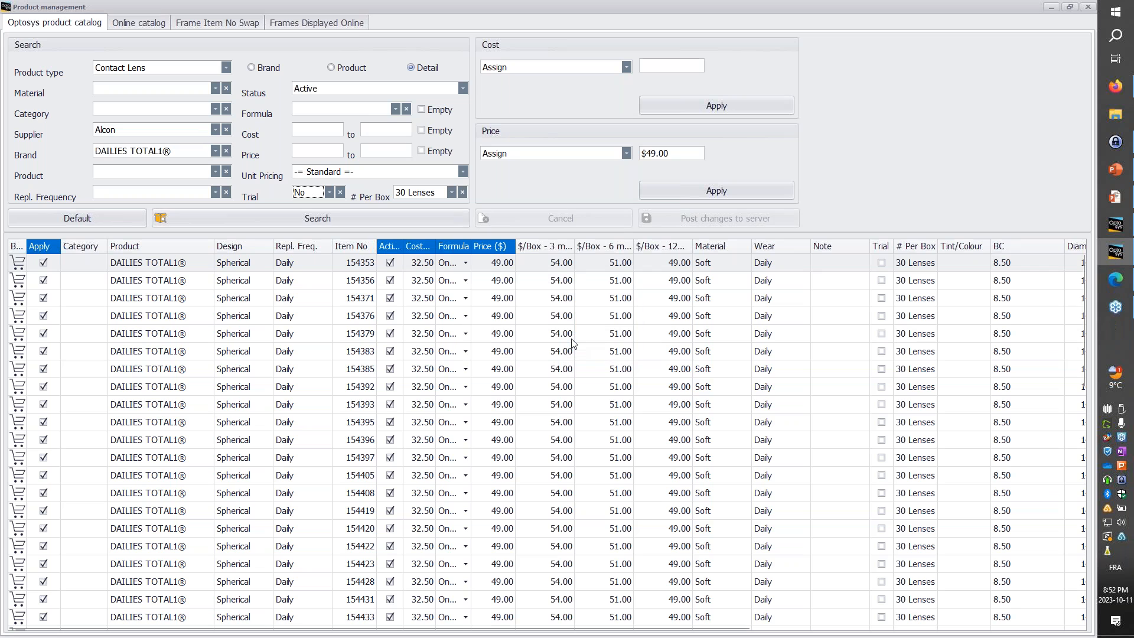
{"action": "left_click", "coordinate": [463, 171]}
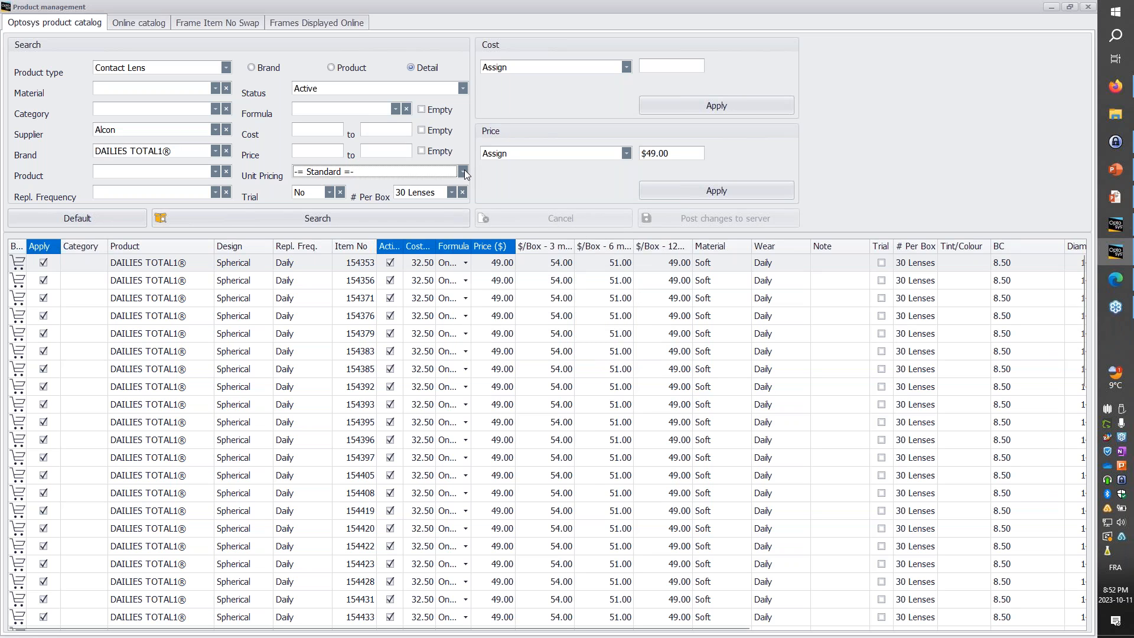
Step: Switch to 3 months unit pricing, reload, and assign 47.00 per box, posted to the server
{"action": "left_click", "coordinate": [464, 171]}
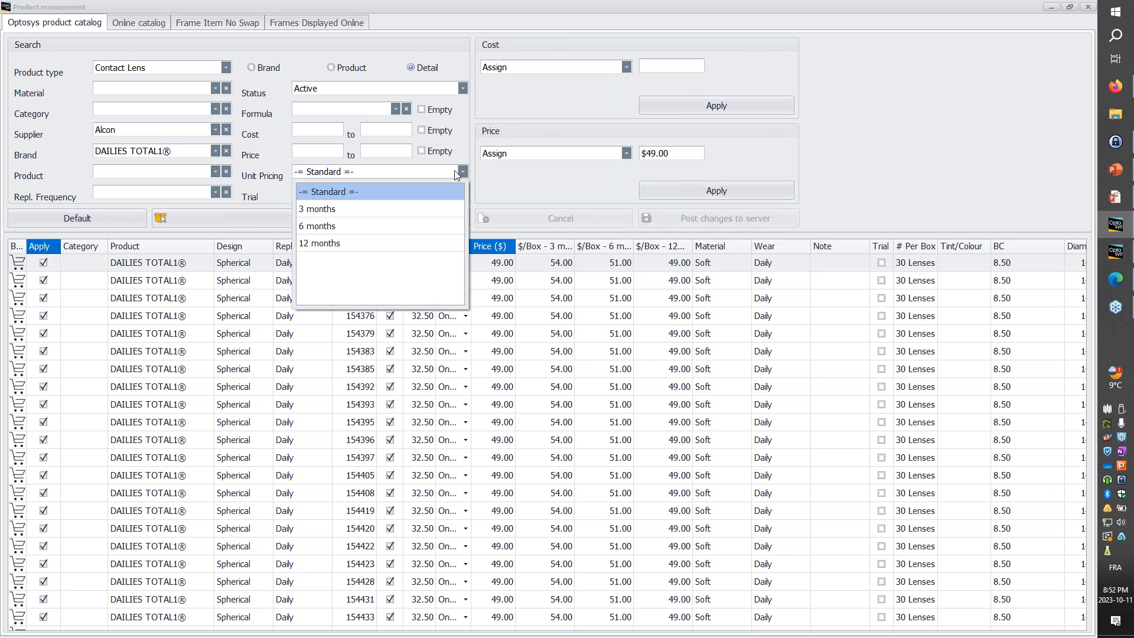
{"action": "left_click", "coordinate": [329, 208]}
{"action": "left_click", "coordinate": [334, 223]}
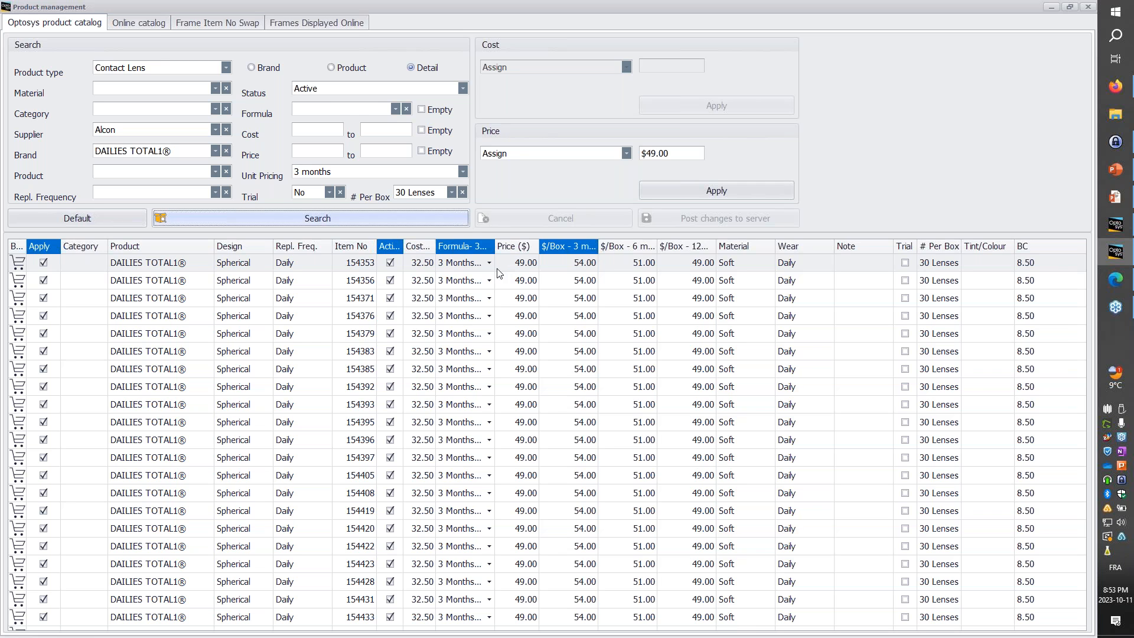
{"action": "left_click_drag", "start_coordinate": [682, 152], "coordinate": [649, 157]}
{"action": "type", "text": "7"}
{"action": "left_click", "coordinate": [699, 192]}
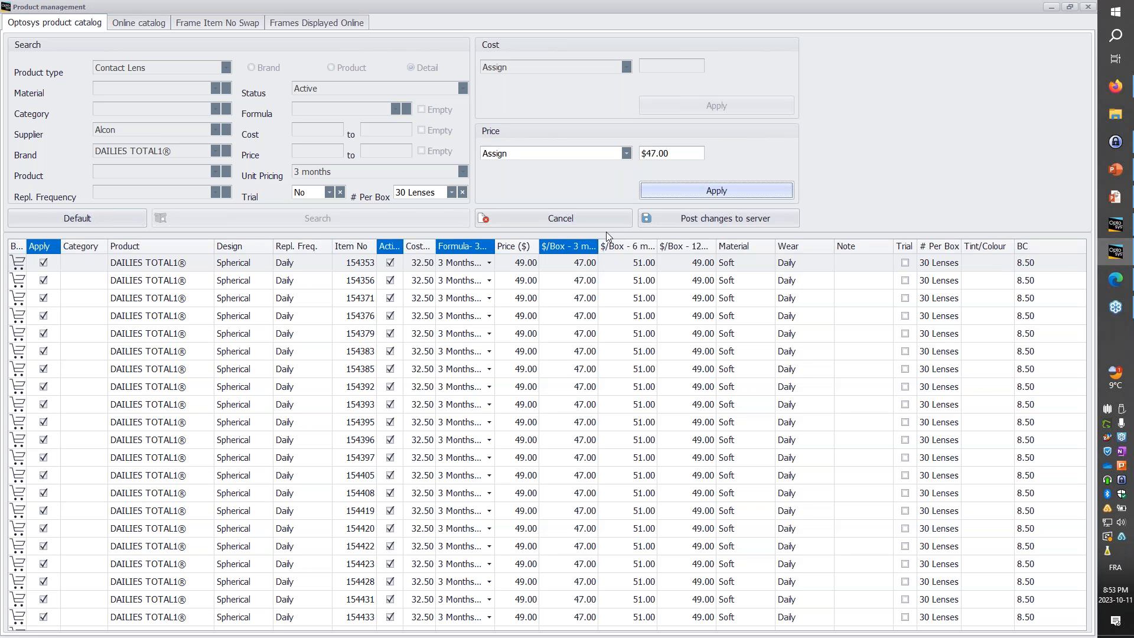
{"action": "left_click", "coordinate": [670, 222]}
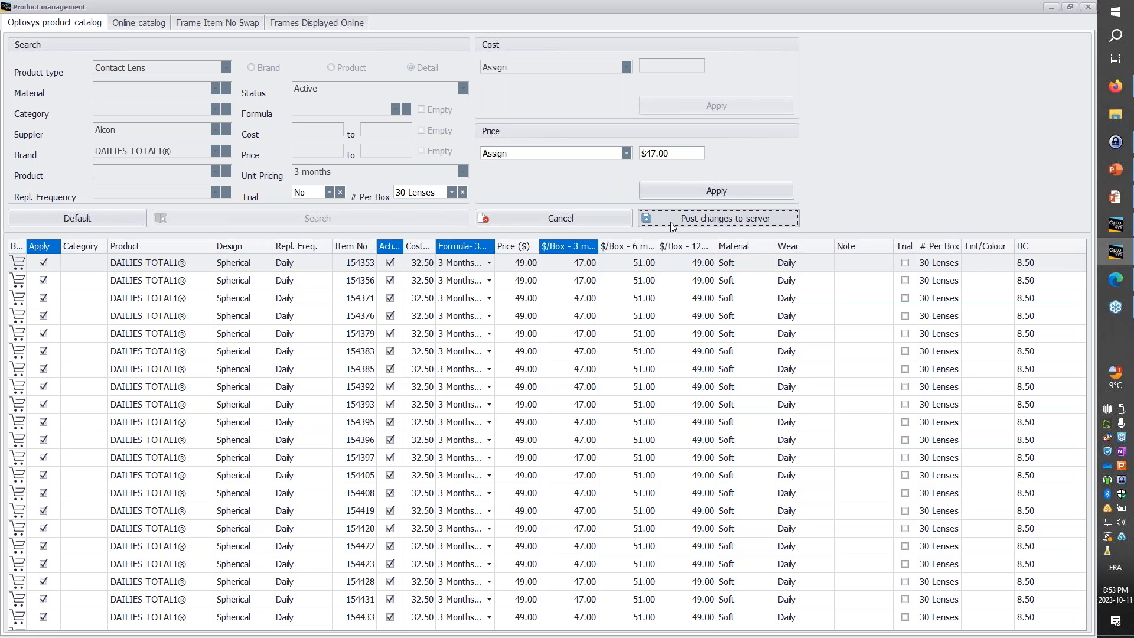
{"action": "left_click", "coordinate": [552, 341]}
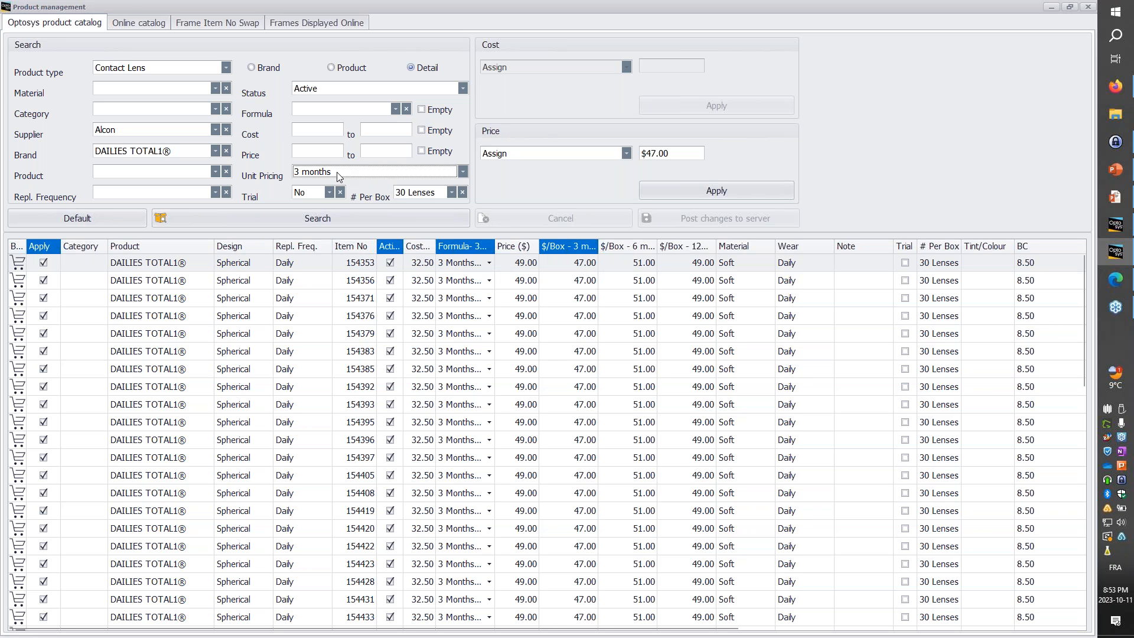
Step: Switch to 6 months unit pricing, refresh the results, and widen the per-box price column
{"action": "left_click", "coordinate": [463, 171]}
{"action": "left_click", "coordinate": [331, 225]}
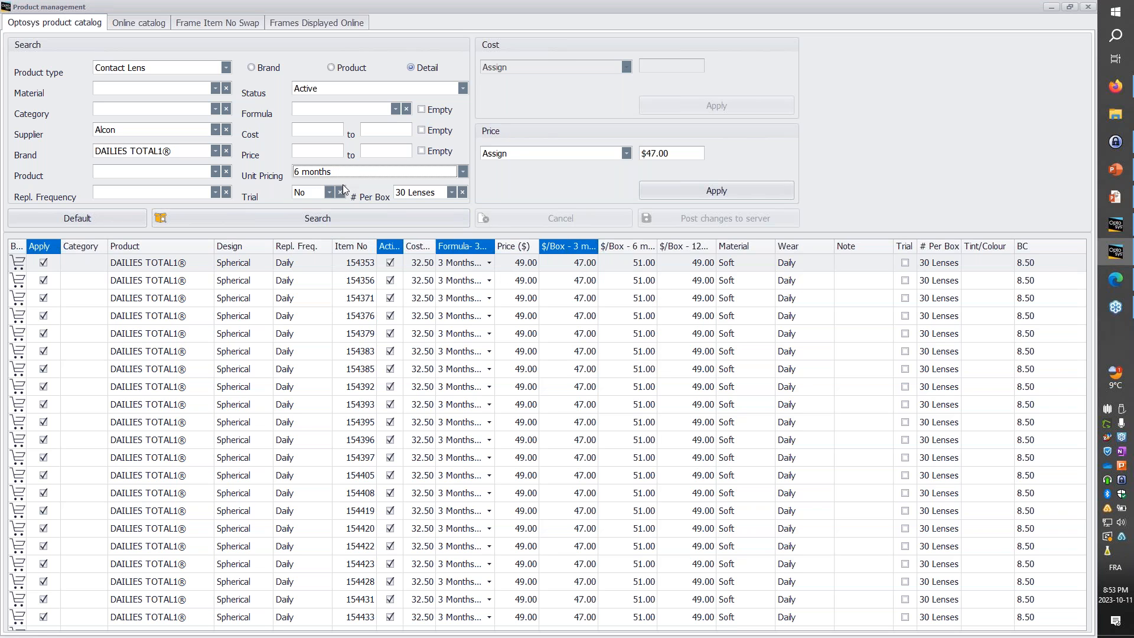
{"action": "left_click", "coordinate": [330, 222]}
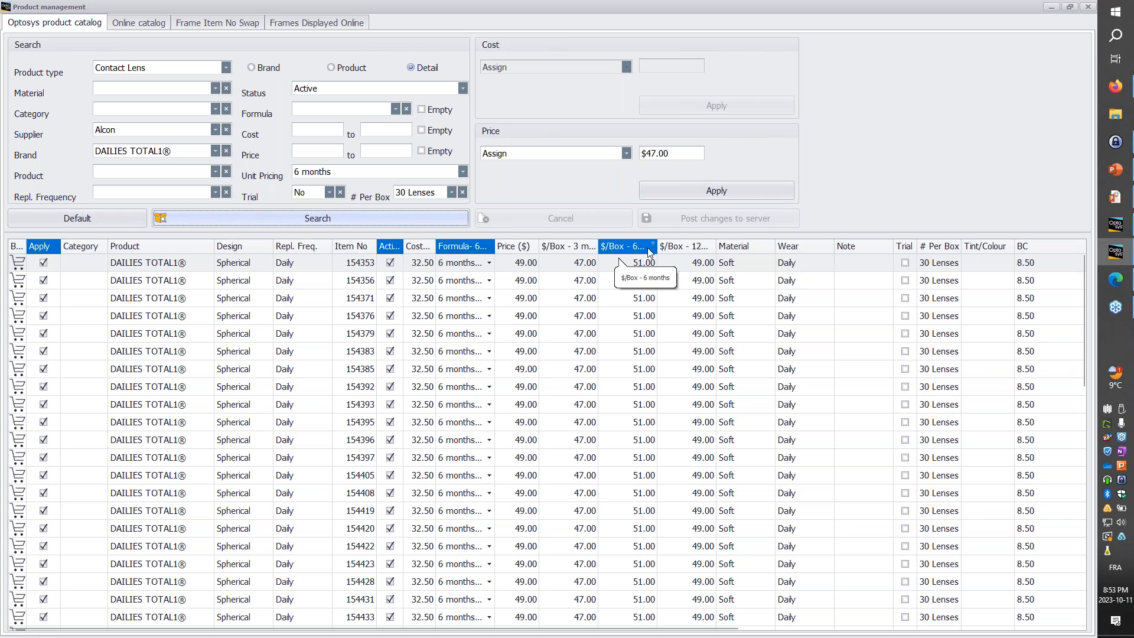
{"action": "left_click_drag", "start_coordinate": [657, 247], "coordinate": [706, 246]}
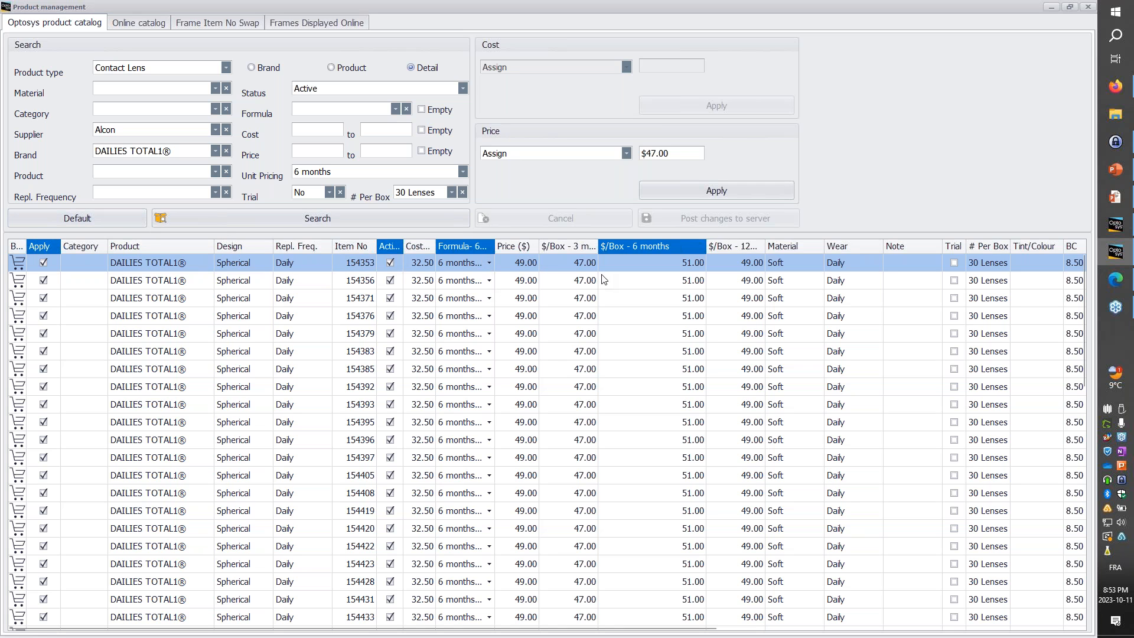
{"action": "double_click", "coordinate": [490, 263]}
{"action": "left_click", "coordinate": [573, 316]}
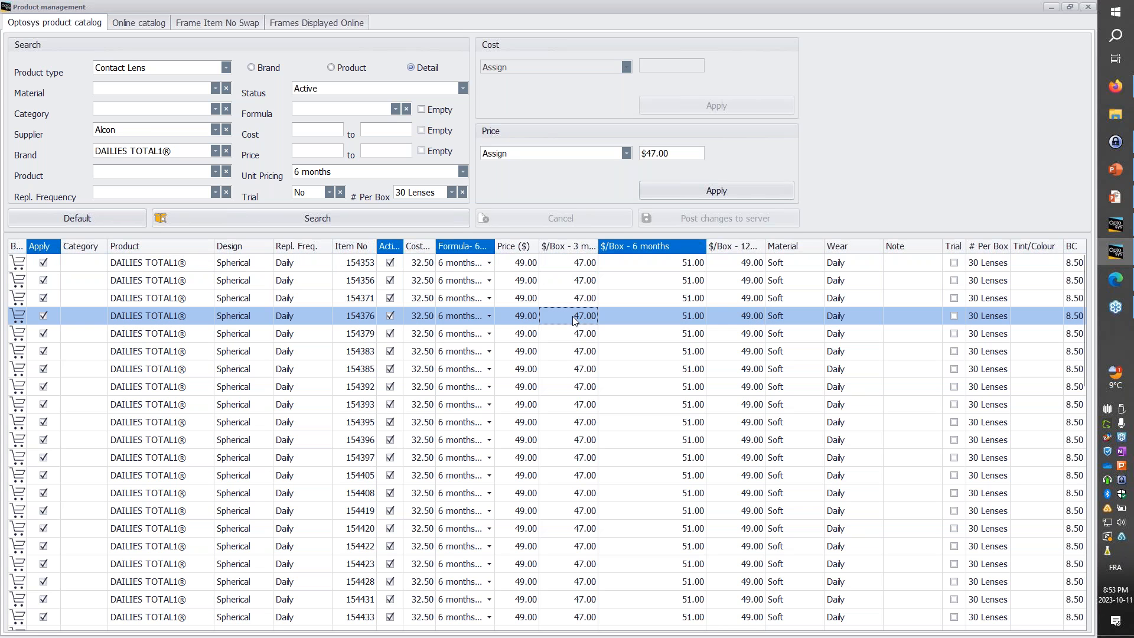
Step: Assign 46.00 as the 6-month per-box price and post it to the server
{"action": "left_click", "coordinate": [677, 155]}
{"action": "type", "text": "46"}
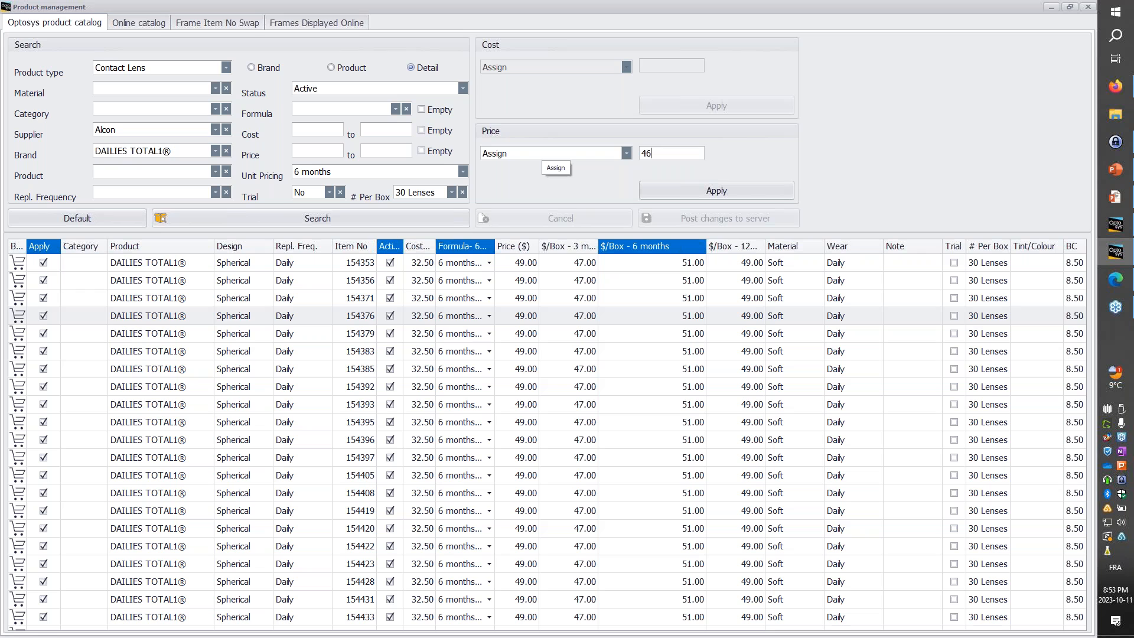
{"action": "left_click", "coordinate": [732, 184]}
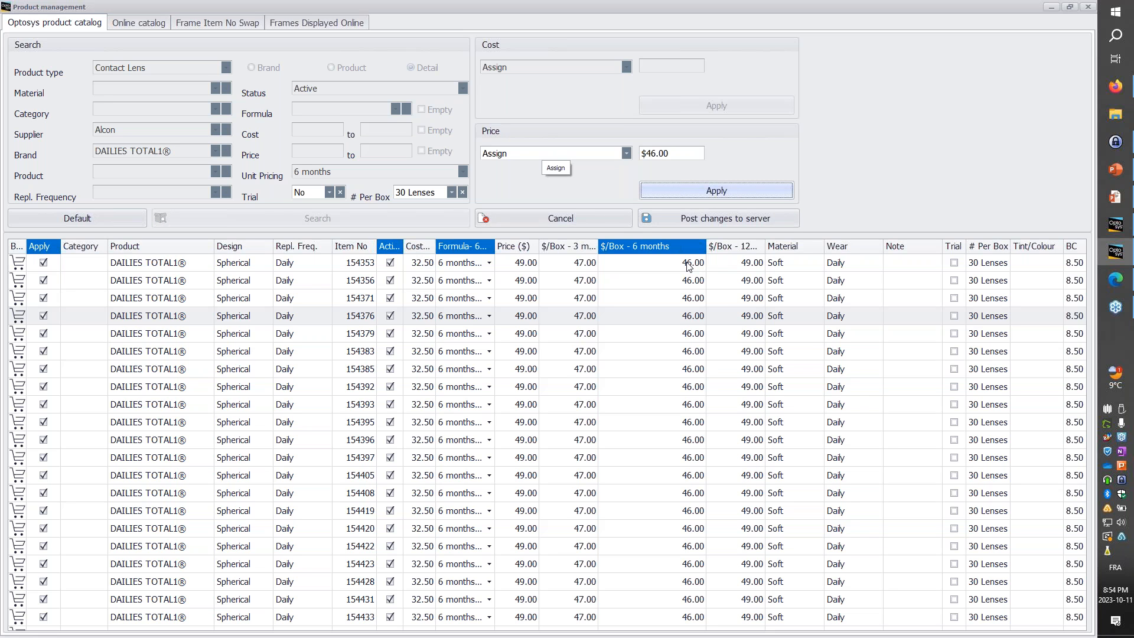
{"action": "left_click", "coordinate": [684, 220]}
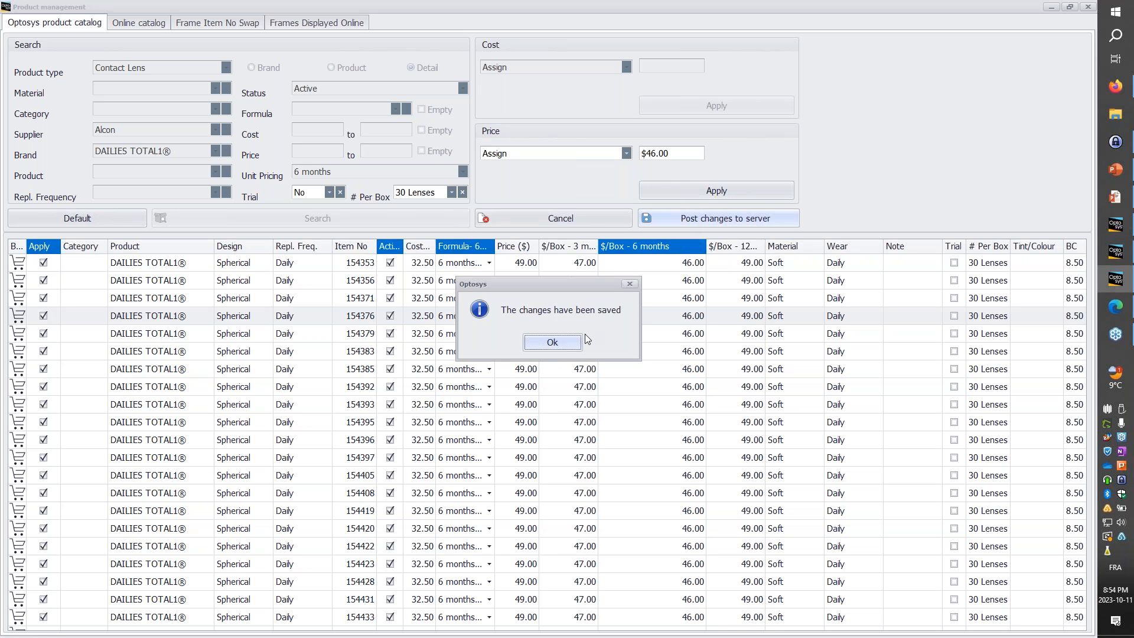
{"action": "left_click", "coordinate": [552, 343]}
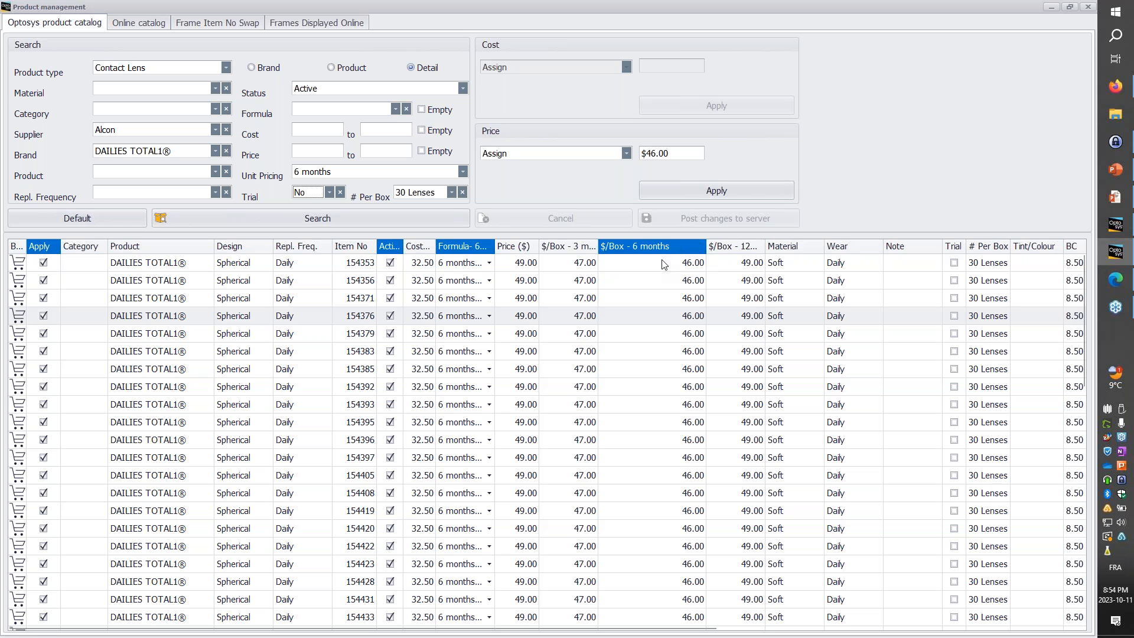
{"action": "left_click_drag", "start_coordinate": [706, 247], "coordinate": [666, 237]}
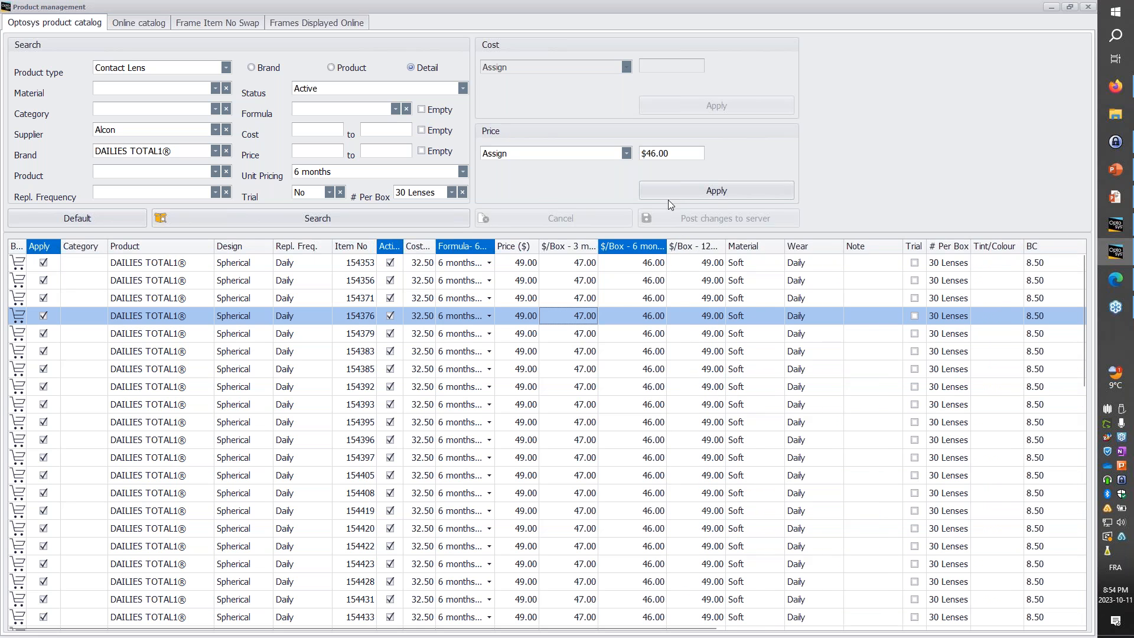
Step: Switch to 12 months unit pricing and refresh the 30-lens results
{"action": "left_click", "coordinate": [324, 173]}
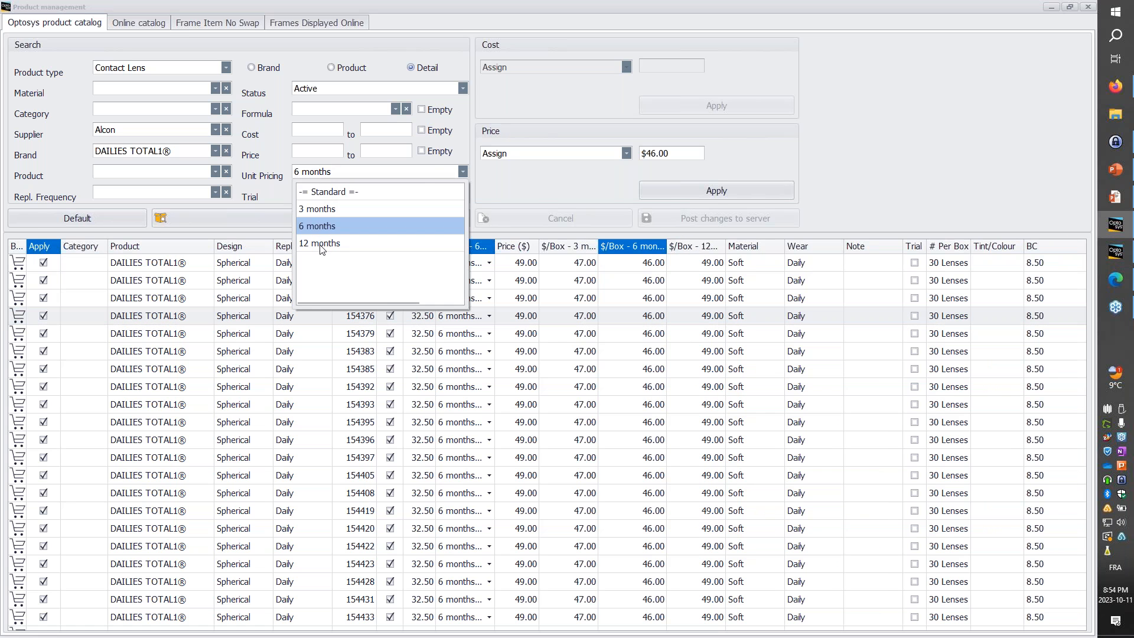
{"action": "left_click", "coordinate": [322, 248]}
{"action": "left_click", "coordinate": [291, 224]}
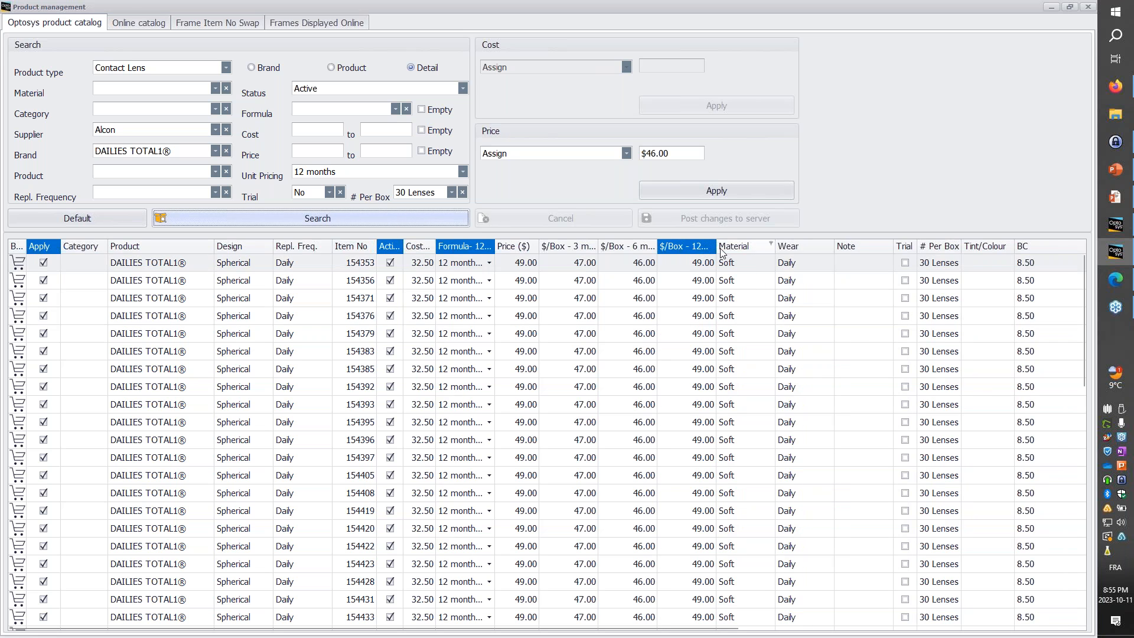
{"action": "left_click", "coordinate": [765, 261]}
Step: Assign 45.00 as the 12-month per-box price and post it to the server
{"action": "left_click", "coordinate": [641, 148]}
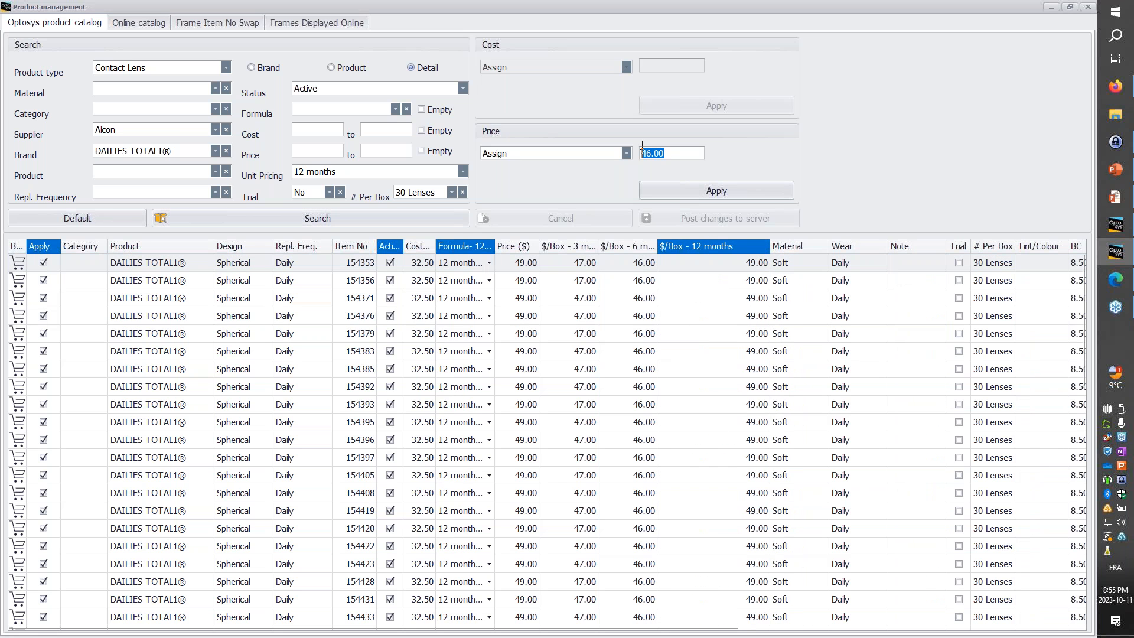
{"action": "type", "text": "45"}
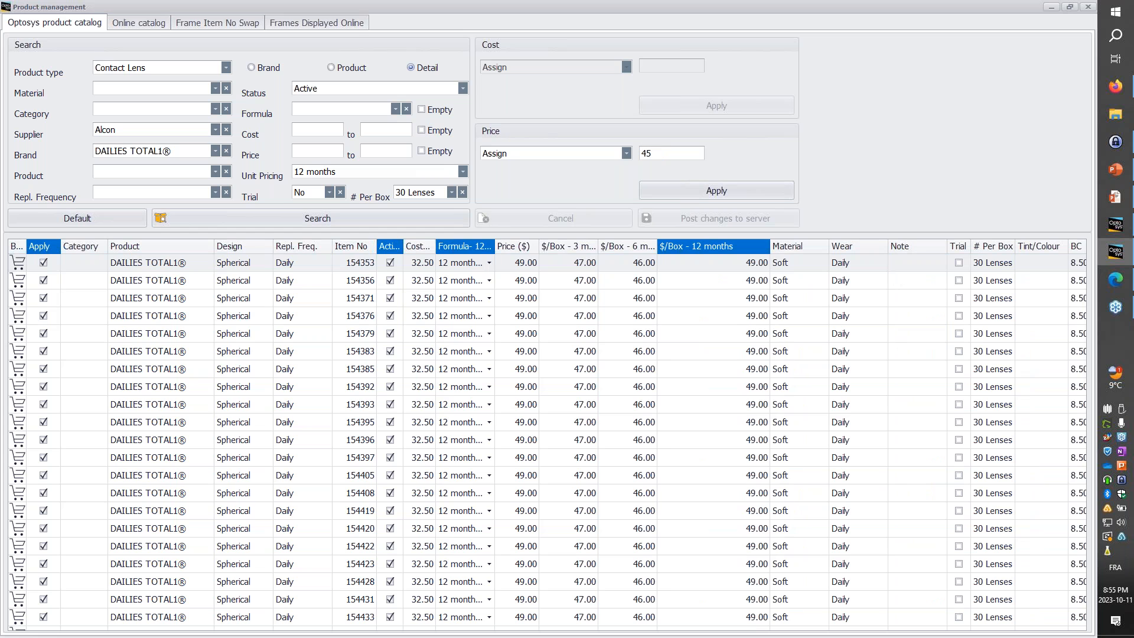
{"action": "left_click", "coordinate": [693, 196]}
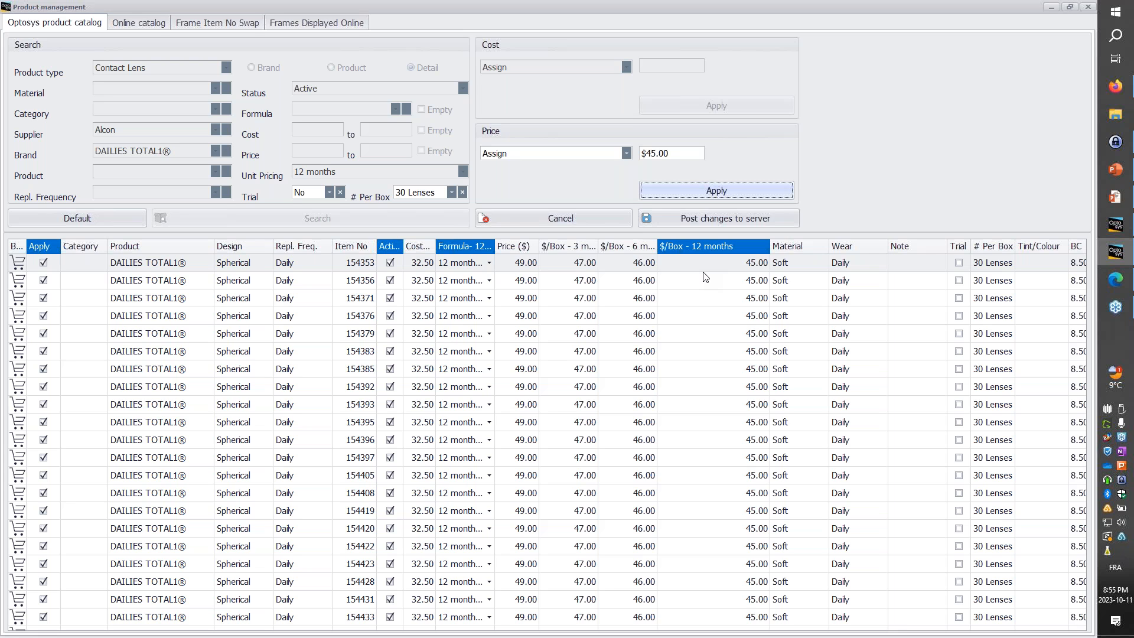
{"action": "left_click", "coordinate": [452, 193]}
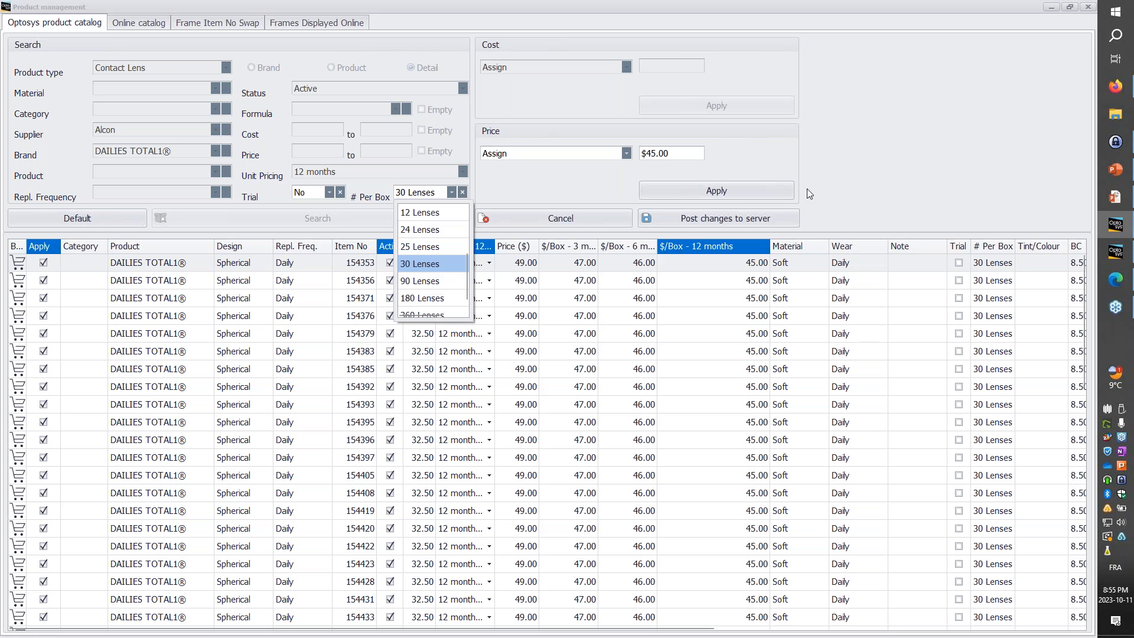
{"action": "left_click", "coordinate": [756, 217]}
{"action": "left_click", "coordinate": [756, 217]}
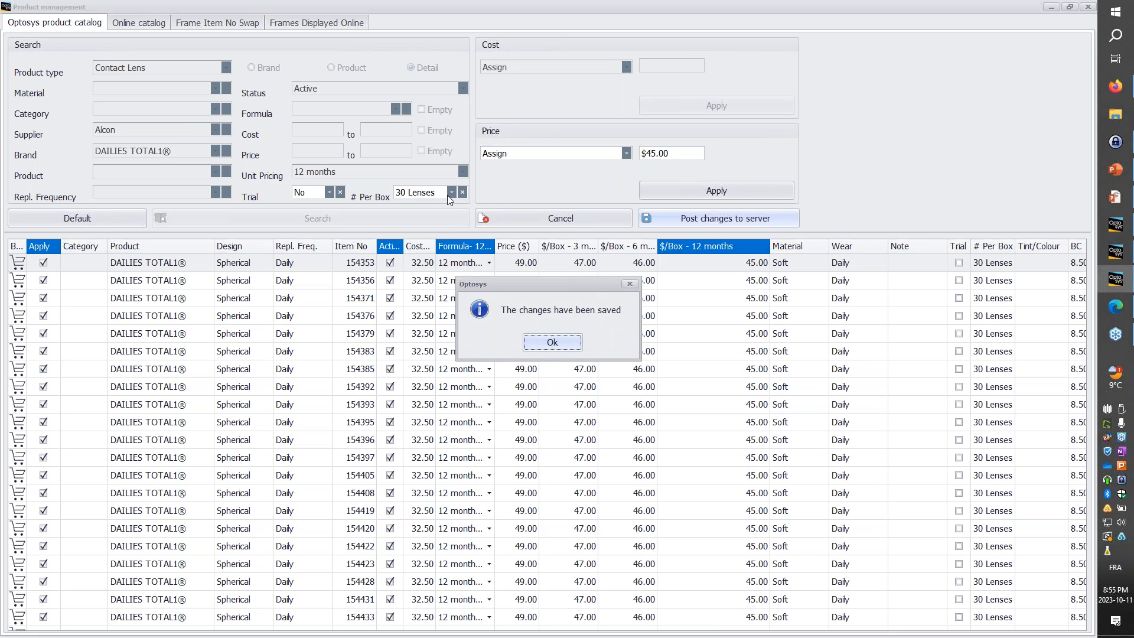
{"action": "left_click", "coordinate": [538, 341]}
{"action": "left_click", "coordinate": [446, 190]}
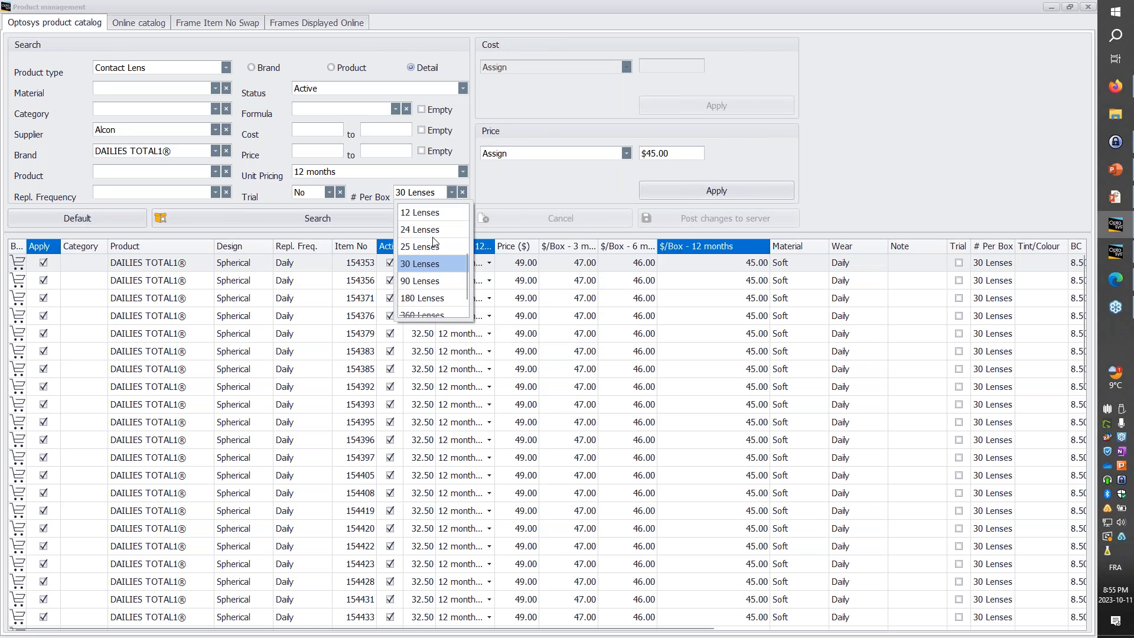
Step: List the 90-lens DAILIES TOTAL1 boxes (cost 73.50, price 133.00) and set the Trial filter to Yes
{"action": "left_click", "coordinate": [428, 283]}
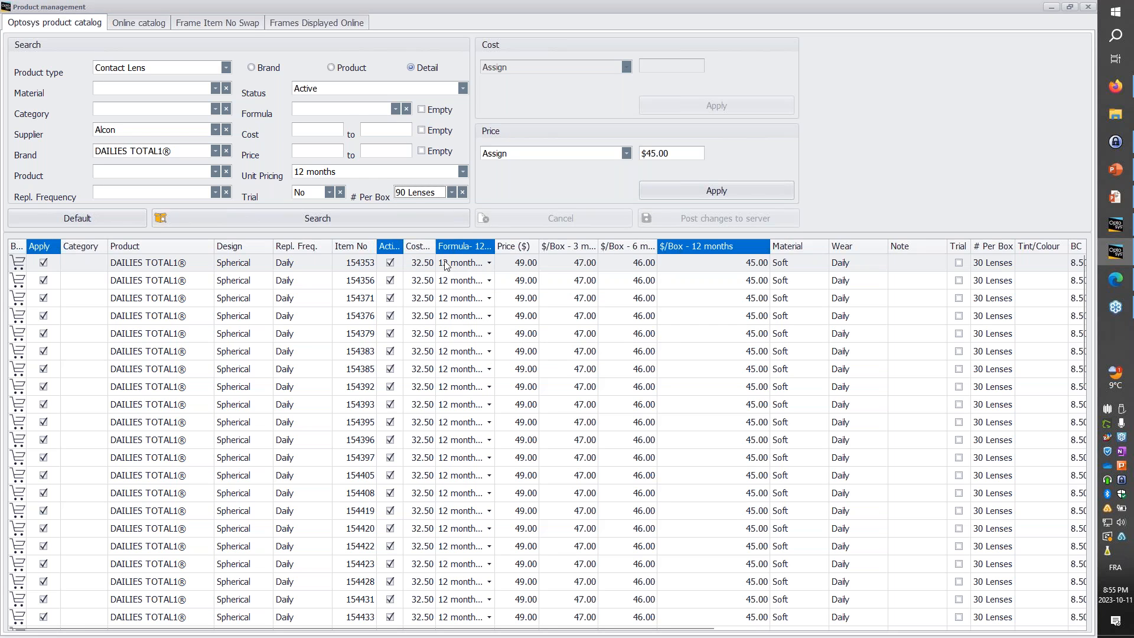
{"action": "left_click", "coordinate": [412, 218]}
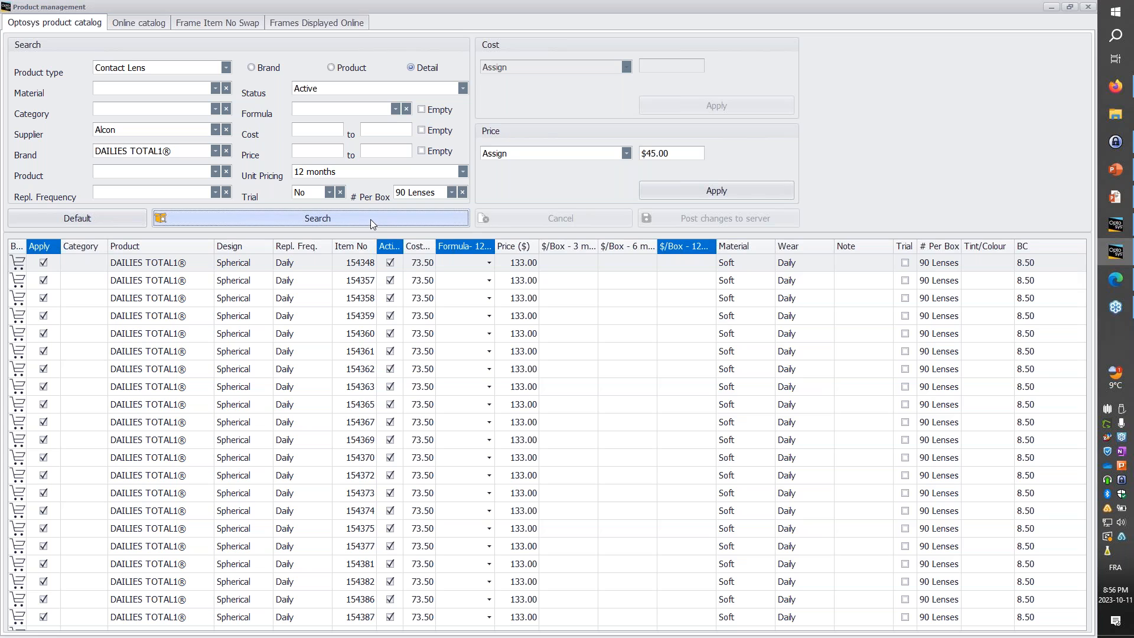
{"action": "left_click", "coordinate": [328, 192]}
{"action": "left_click", "coordinate": [323, 228]}
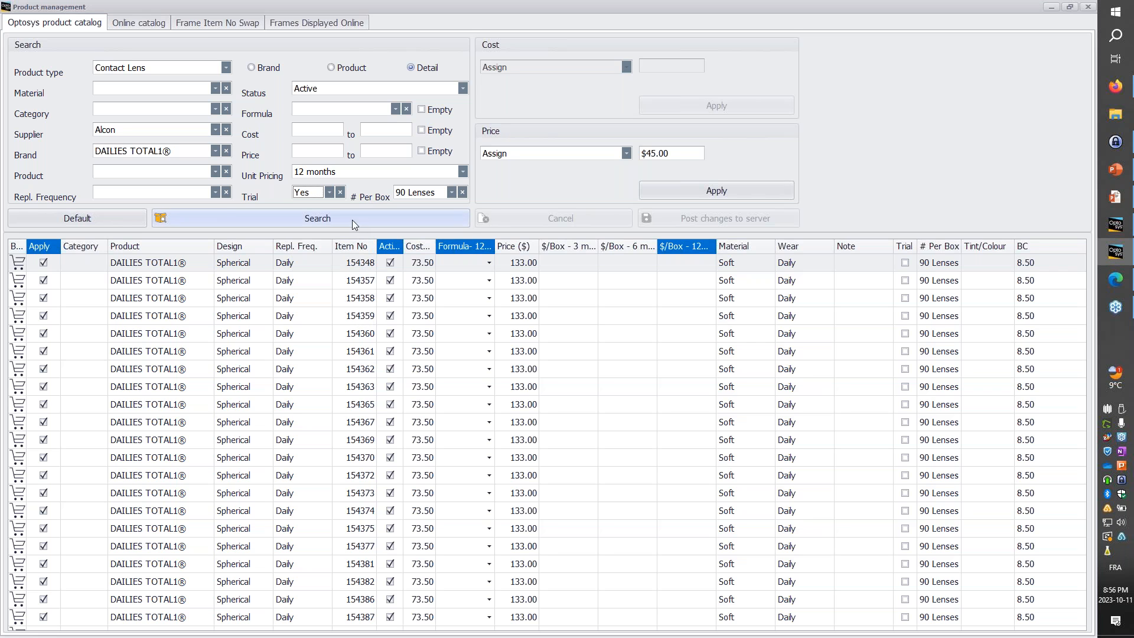
Step: Show trial DAILIES TOTAL1 lenses with the # Per Box filter cleared, then advance the PowerPoint slideshow
{"action": "left_click", "coordinate": [352, 219]}
{"action": "left_click", "coordinate": [461, 192]}
{"action": "left_click", "coordinate": [429, 219]}
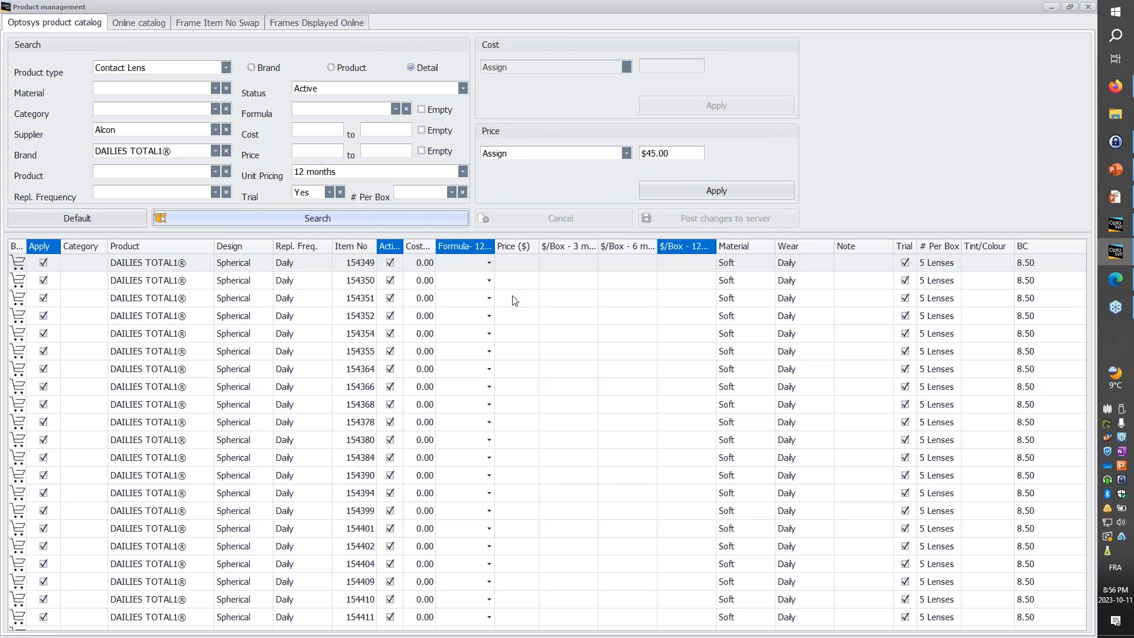
{"action": "key", "text": "alt+Tab"}
{"action": "key", "text": "alt+Tab"}
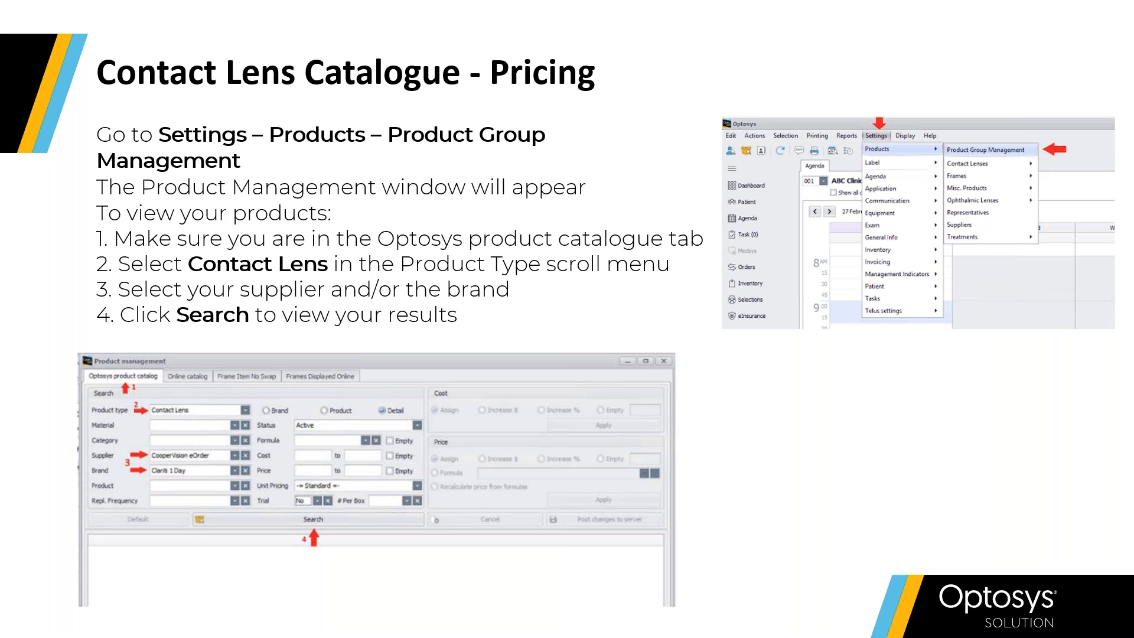
{"action": "left_click", "coordinate": [558, 261]}
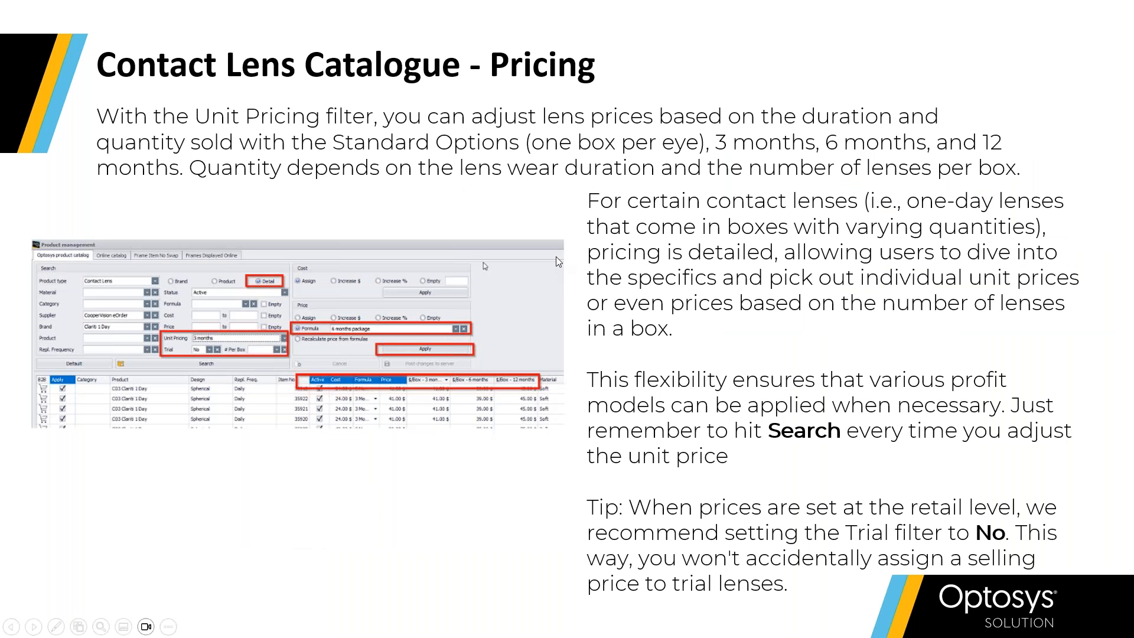
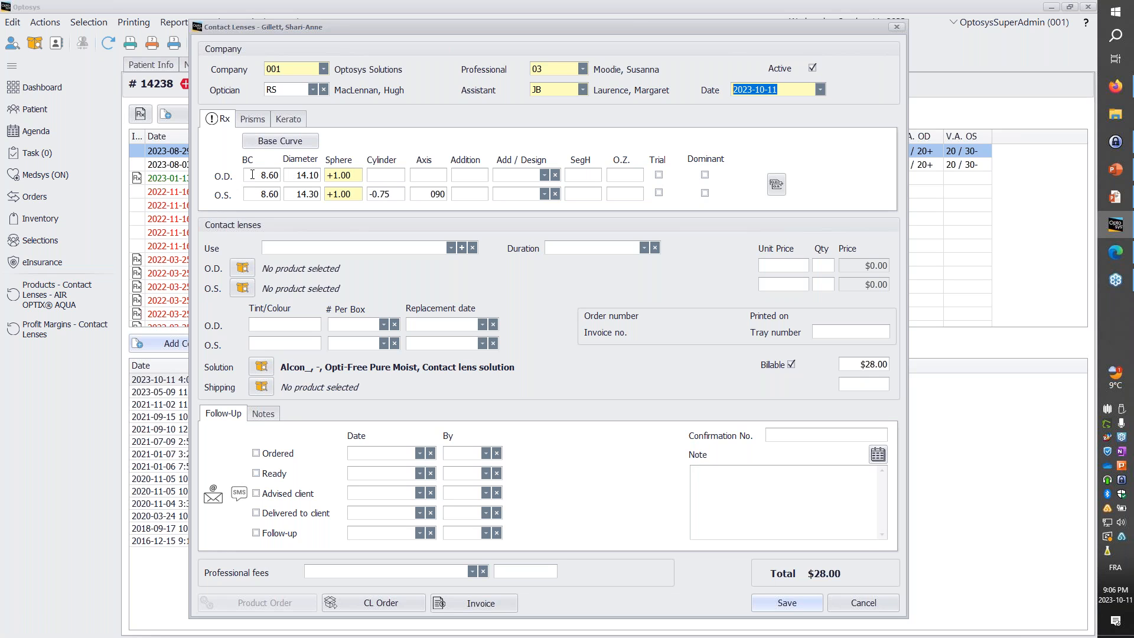
Step: Clear the right eye's base curve and diameter, then run a product search without choosing
{"action": "left_click", "coordinate": [252, 174]}
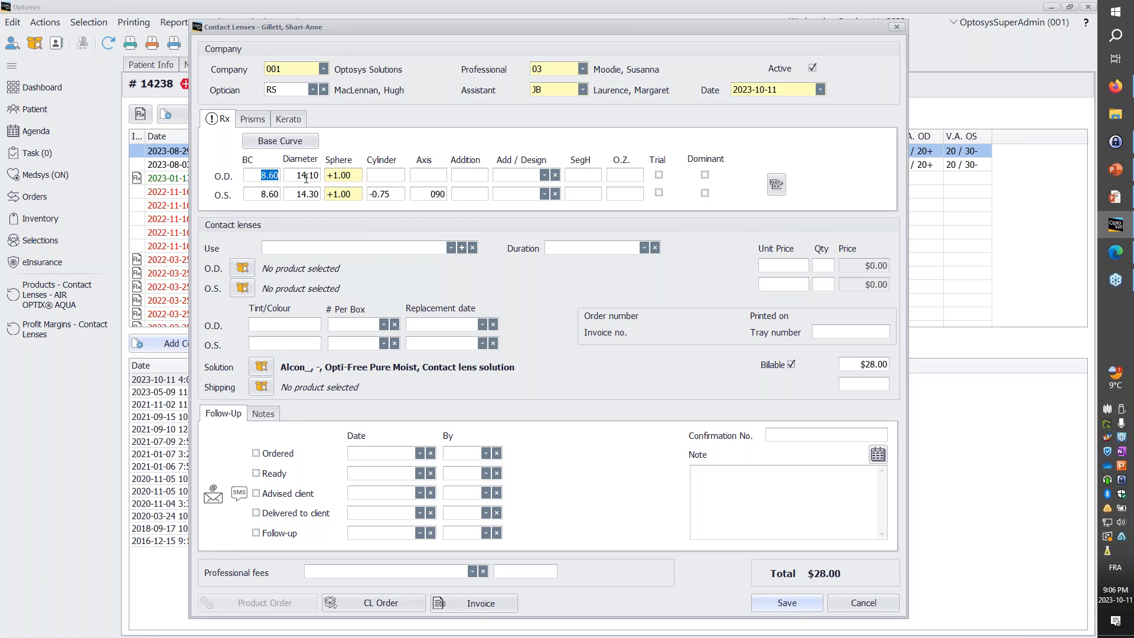
{"action": "key", "text": "Delete"}
{"action": "key", "text": "Tab"}
{"action": "key", "text": "Delete"}
{"action": "left_click", "coordinate": [243, 269]}
{"action": "left_click", "coordinate": [1039, 106]}
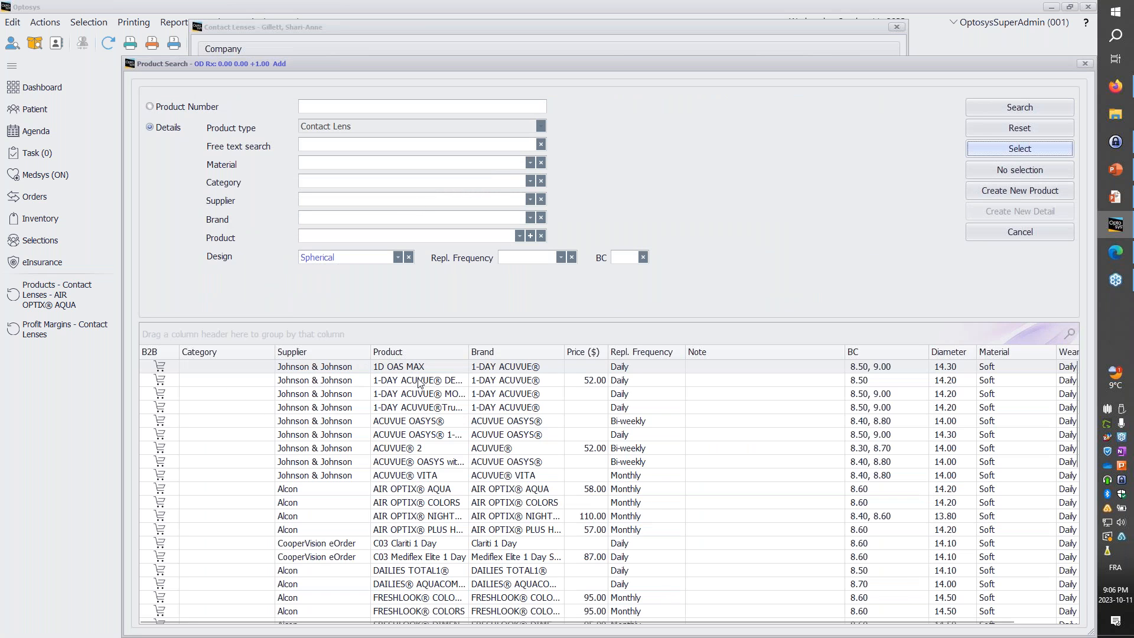
{"action": "left_click", "coordinate": [996, 237]}
Step: Enter right-eye base curve 8.6 and diameter 14.3, then search products, which returns nothing
{"action": "left_click", "coordinate": [267, 177]}
{"action": "type", "text": "8.6"}
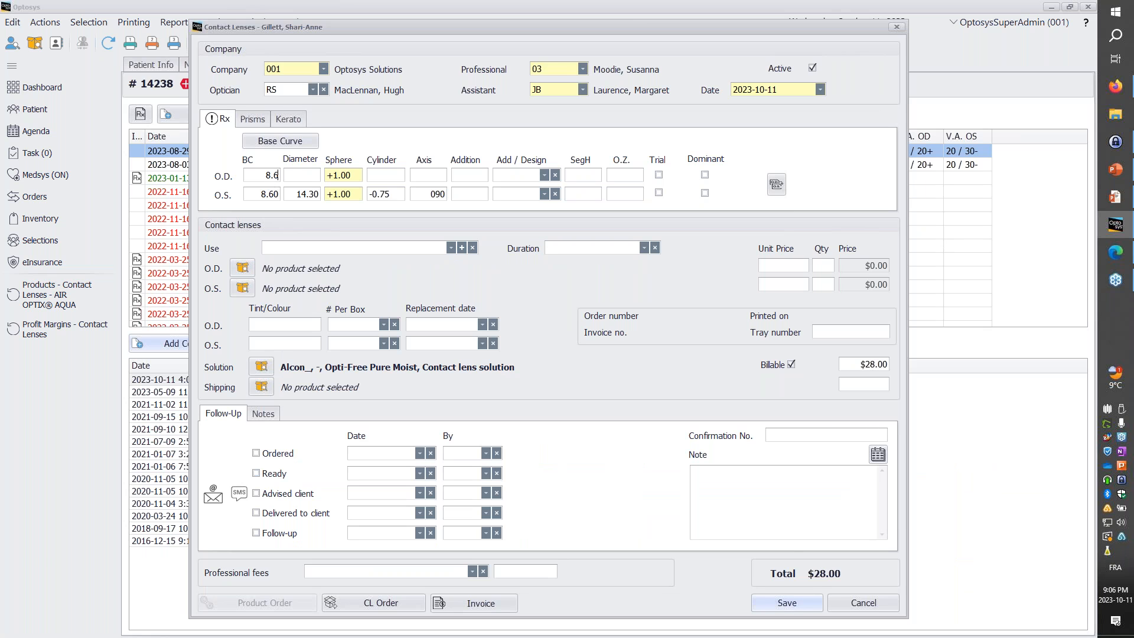
{"action": "left_click", "coordinate": [303, 177]}
{"action": "type", "text": "14.3"}
{"action": "left_click", "coordinate": [242, 269]}
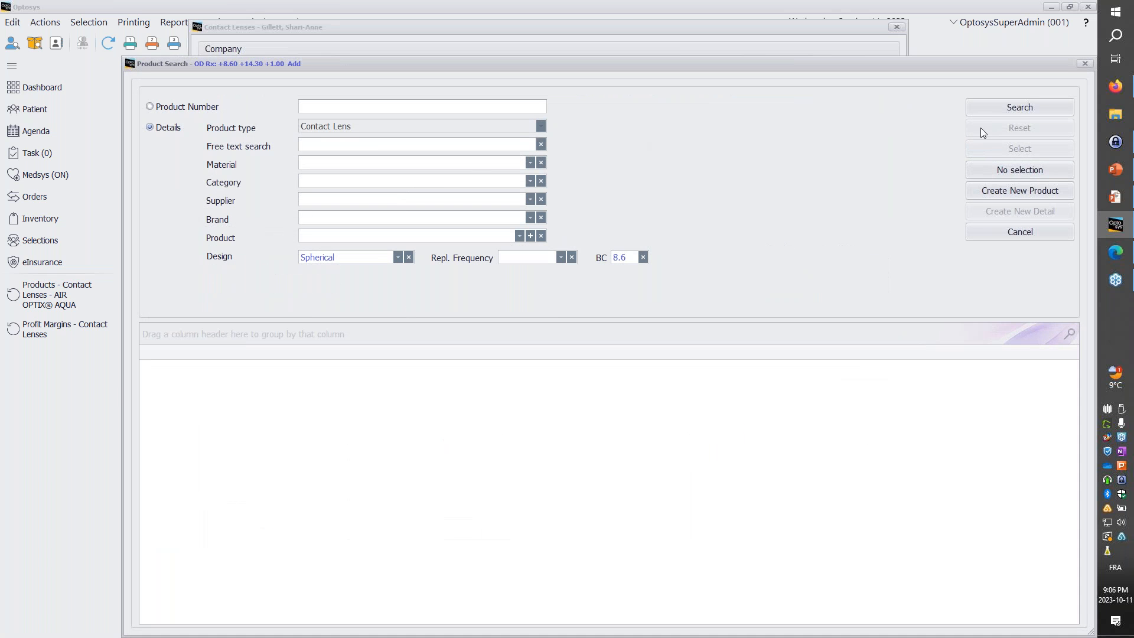
{"action": "left_click", "coordinate": [983, 111]}
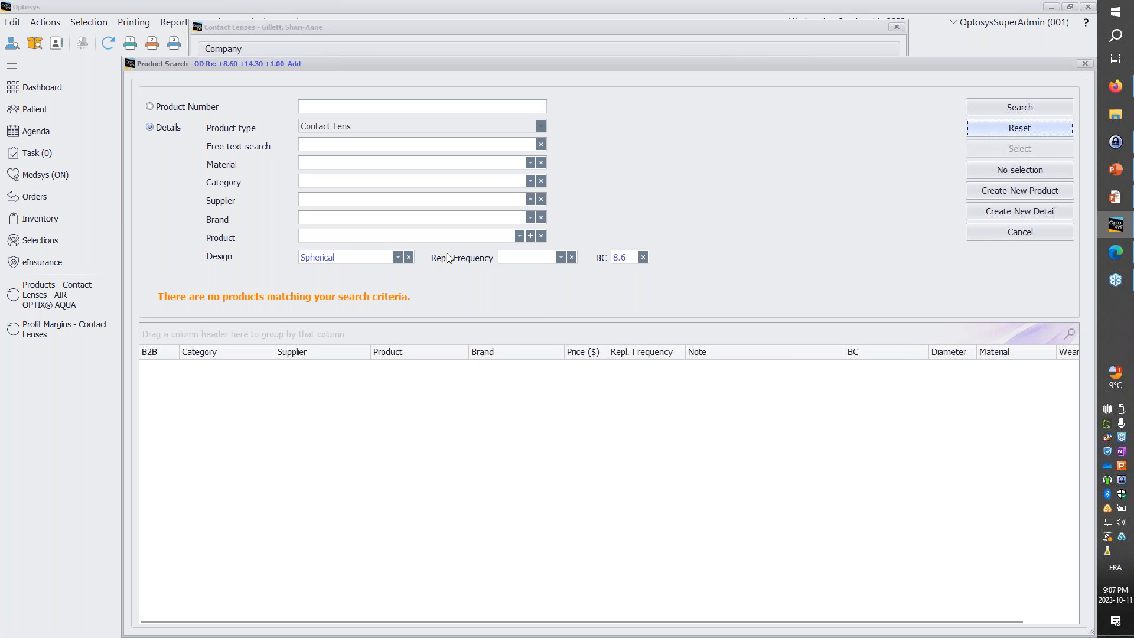
{"action": "left_click", "coordinate": [1010, 235]}
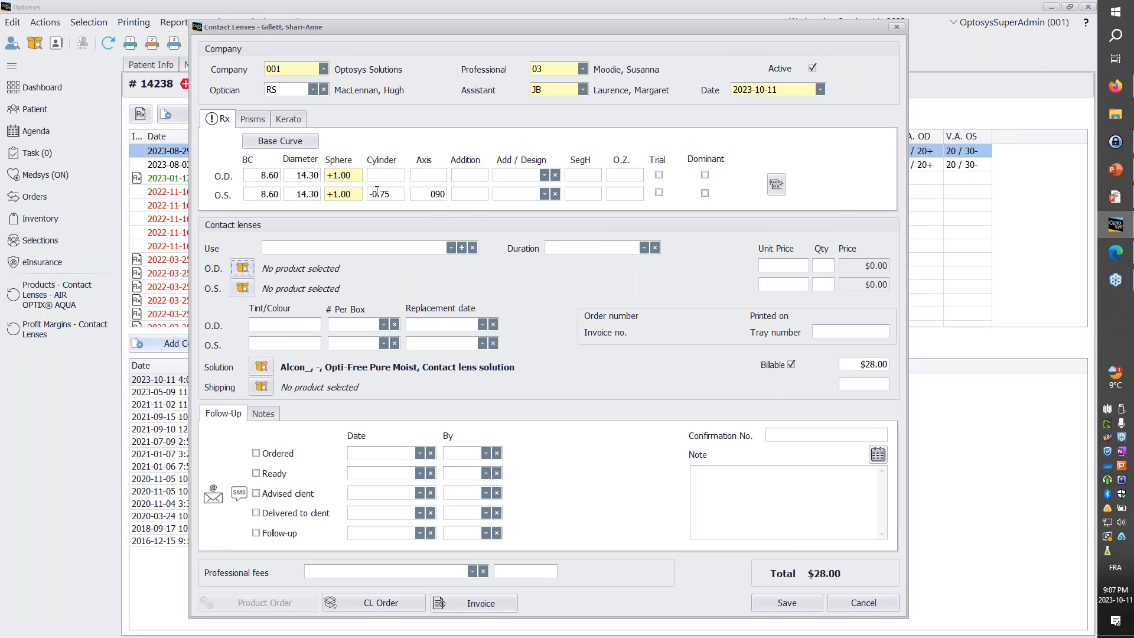
Step: Select the right-eye diameter and search again for base curve 8.6 lenses, closing without a choice
{"action": "double_click", "coordinate": [305, 175]}
{"action": "left_click", "coordinate": [248, 272]}
{"action": "left_click", "coordinate": [984, 107]}
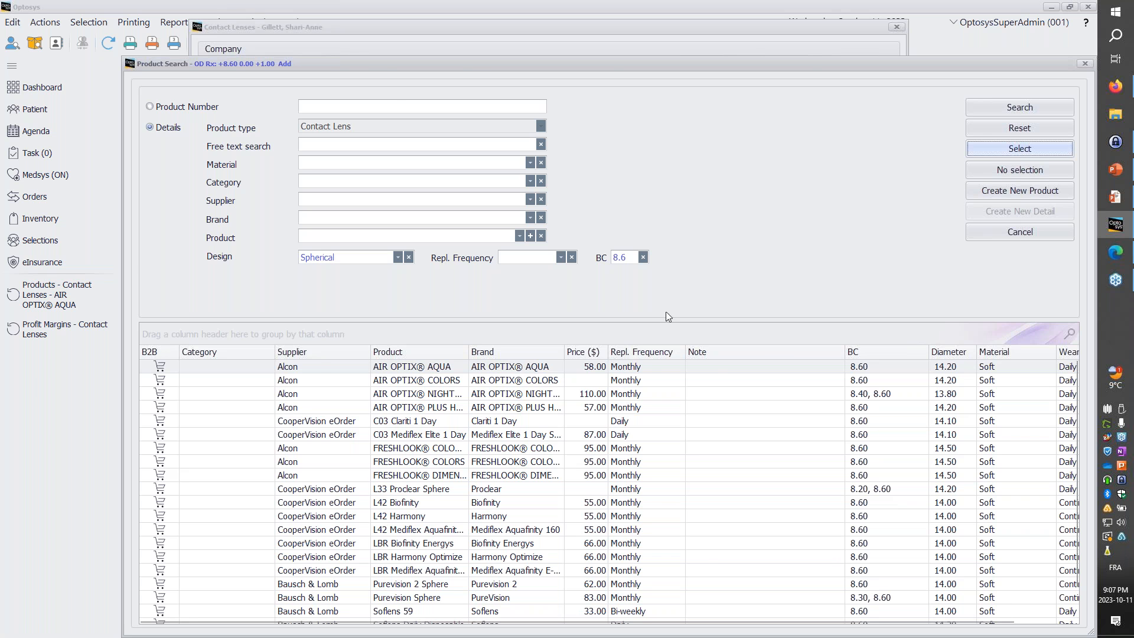
{"action": "left_click", "coordinate": [1032, 235]}
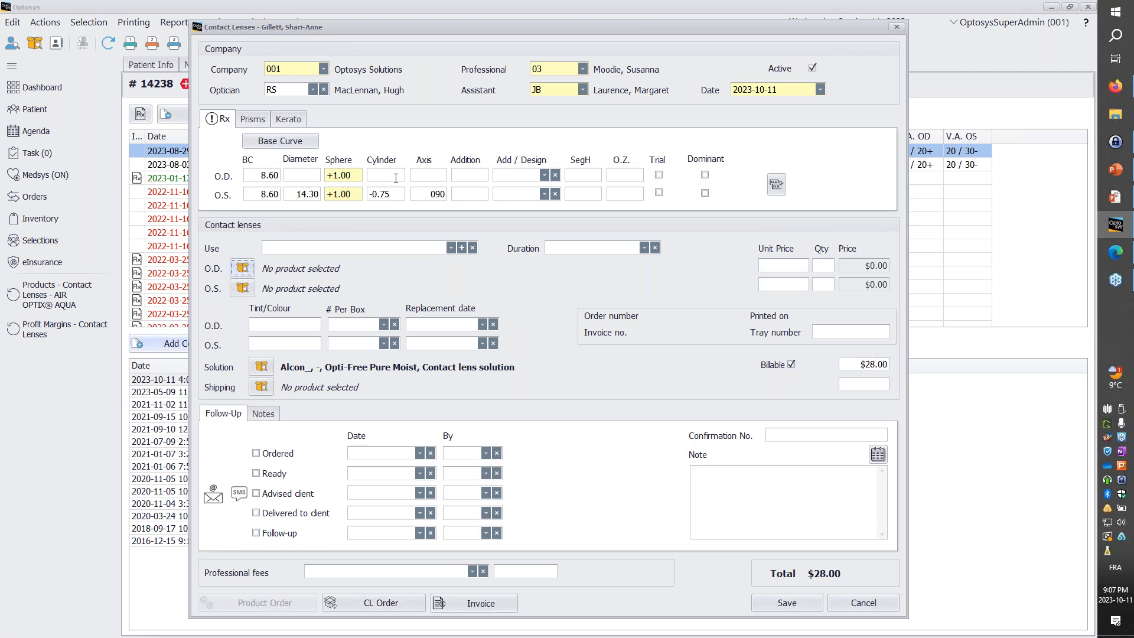
Step: Check the right-eye product search, design options and trial flag, leaving them all unchanged
{"action": "left_click", "coordinate": [242, 269]}
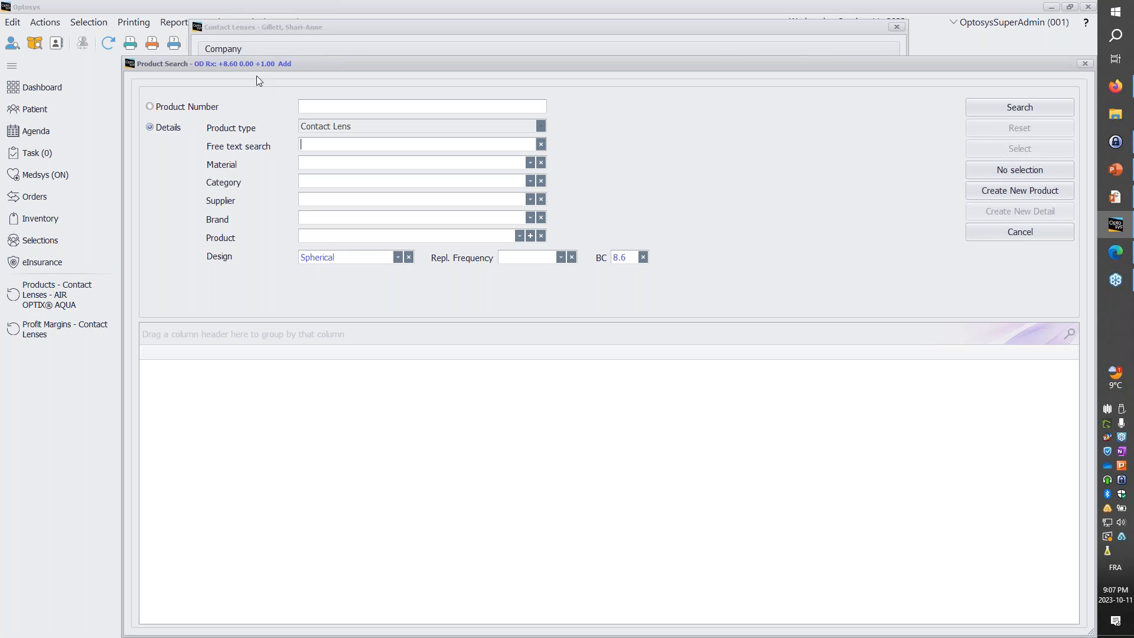
{"action": "left_click", "coordinate": [996, 237]}
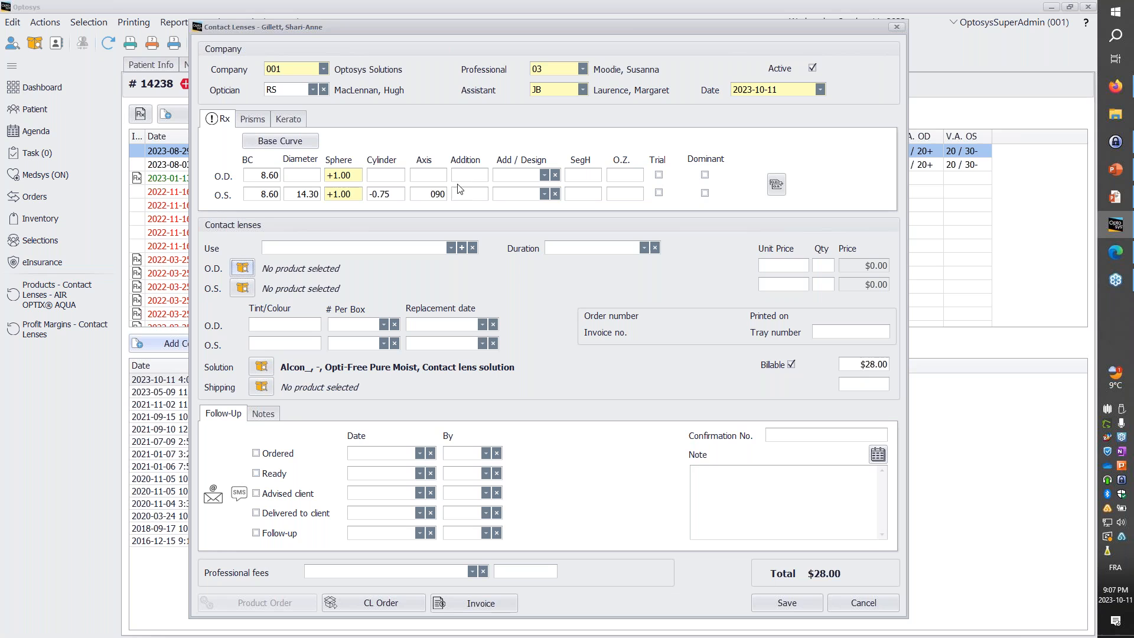
{"action": "left_click", "coordinate": [544, 175]}
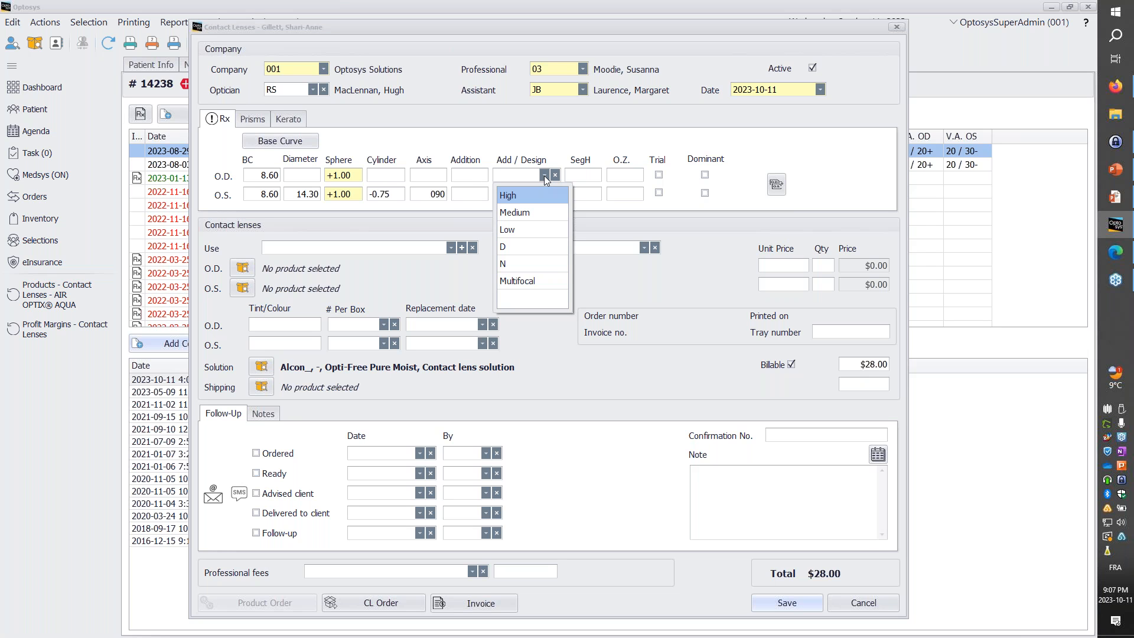
{"action": "left_click", "coordinate": [476, 177]}
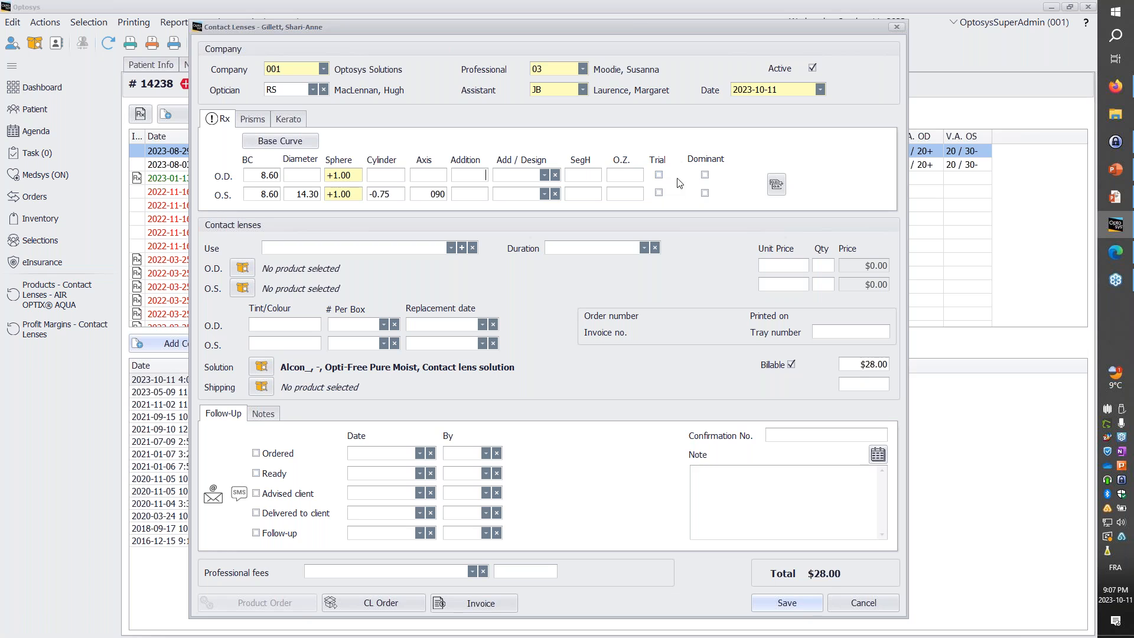
{"action": "left_click", "coordinate": [659, 176]}
{"action": "left_click", "coordinate": [659, 176]}
Step: Search Alcon lenses for the right eye and choose AIR OPTIX® AQUA
{"action": "left_click", "coordinate": [244, 269]}
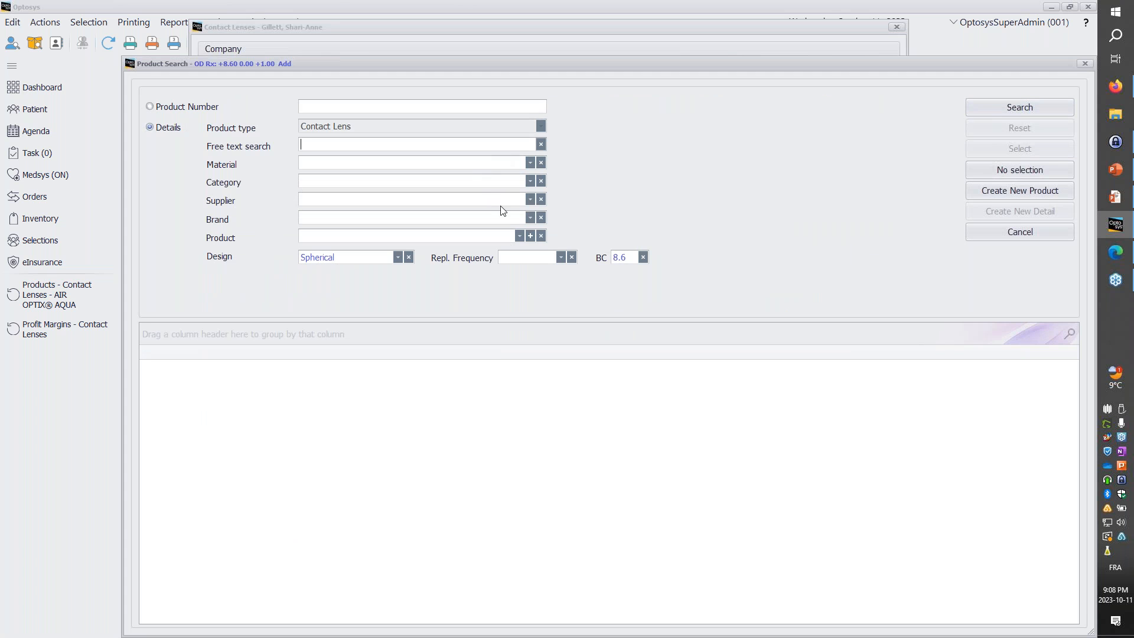
{"action": "left_click", "coordinate": [529, 201]}
{"action": "left_click", "coordinate": [332, 223]}
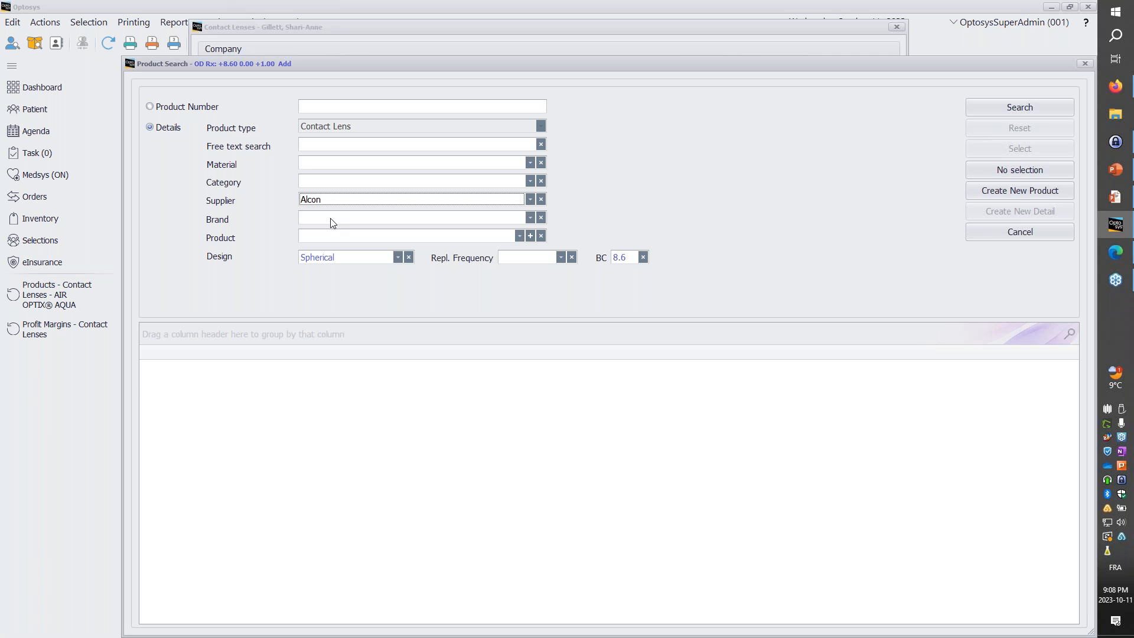
{"action": "key", "text": "Return"}
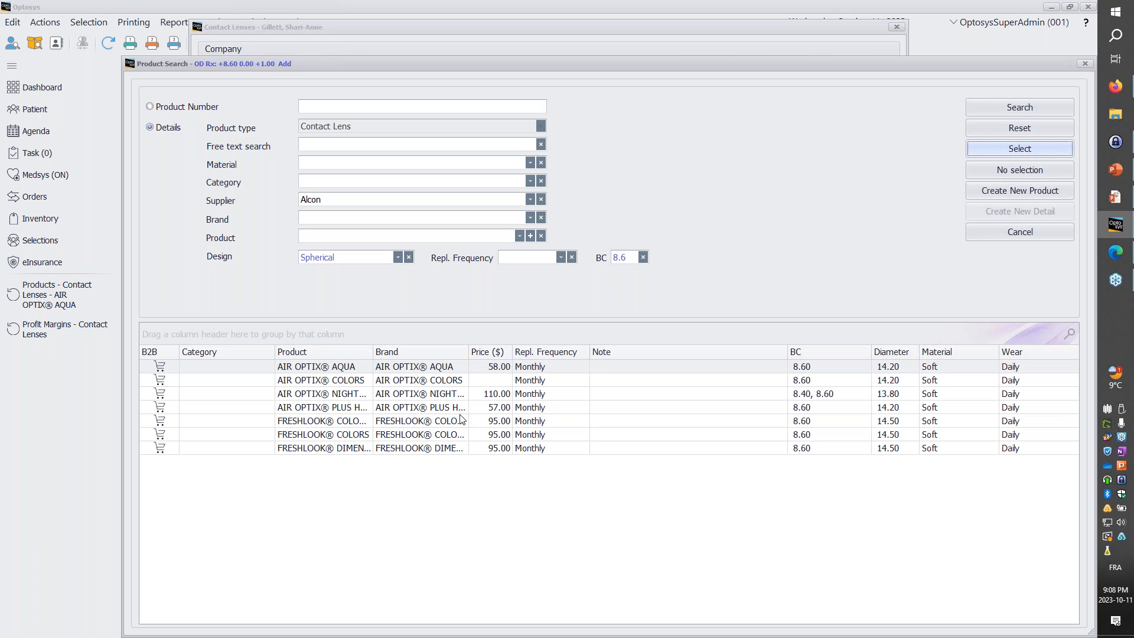
{"action": "left_click", "coordinate": [447, 368]}
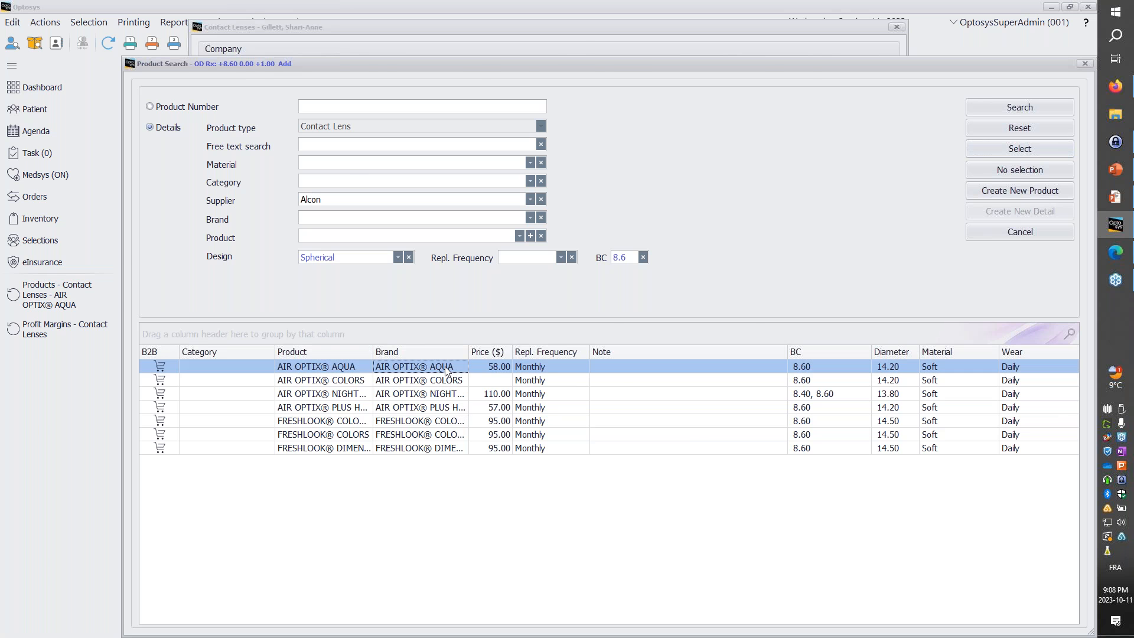
{"action": "double_click", "coordinate": [447, 368]}
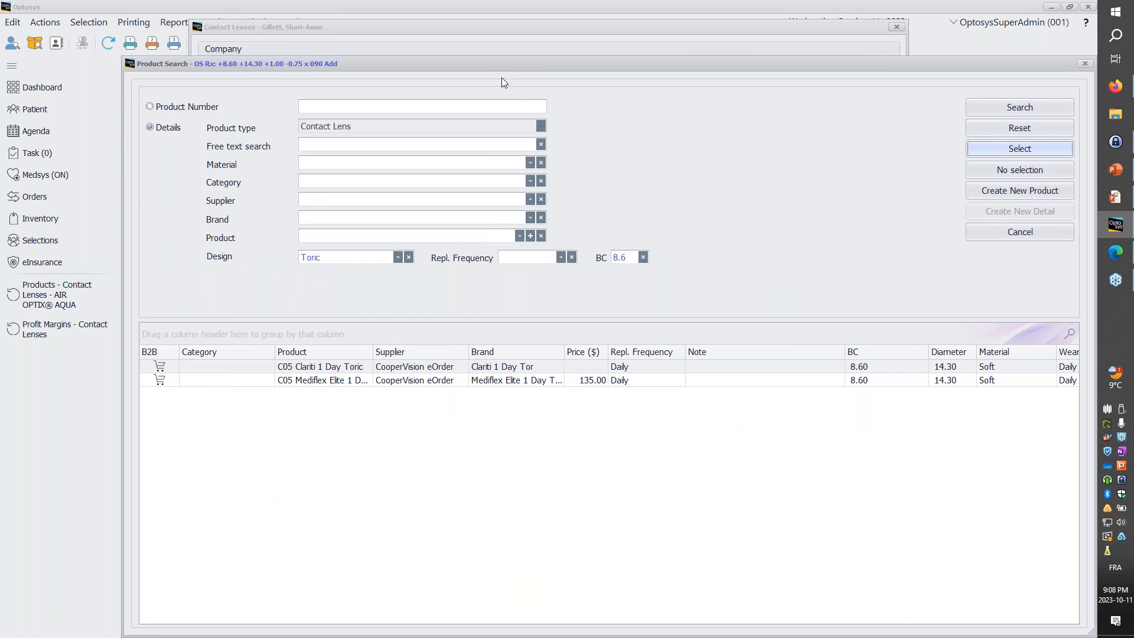
Step: Choose Mediflex Elite 1 Day Toric for the left eye from the CooperVision toric results
{"action": "left_click_drag", "start_coordinate": [493, 64], "coordinate": [505, 375]}
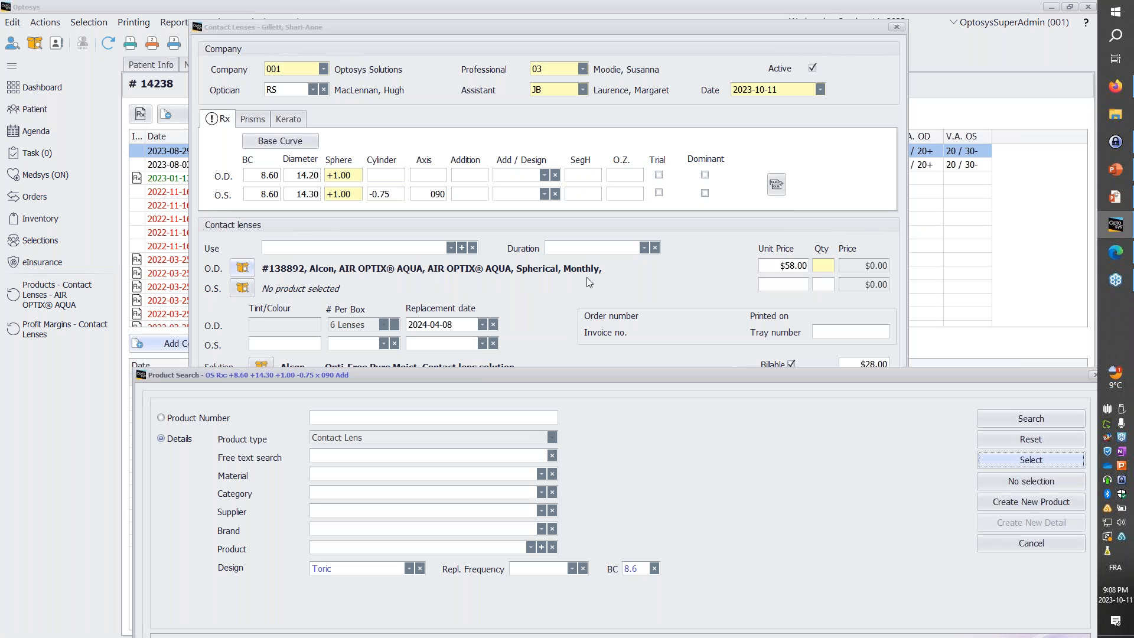
{"action": "left_click_drag", "start_coordinate": [478, 377], "coordinate": [408, 11]}
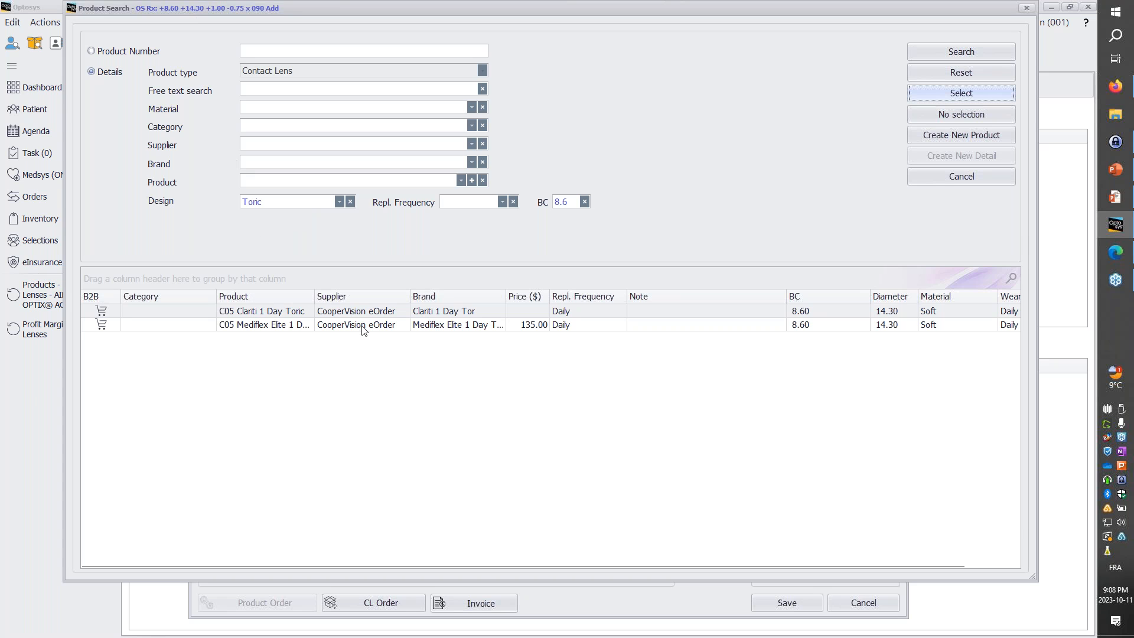
{"action": "double_click", "coordinate": [427, 329]}
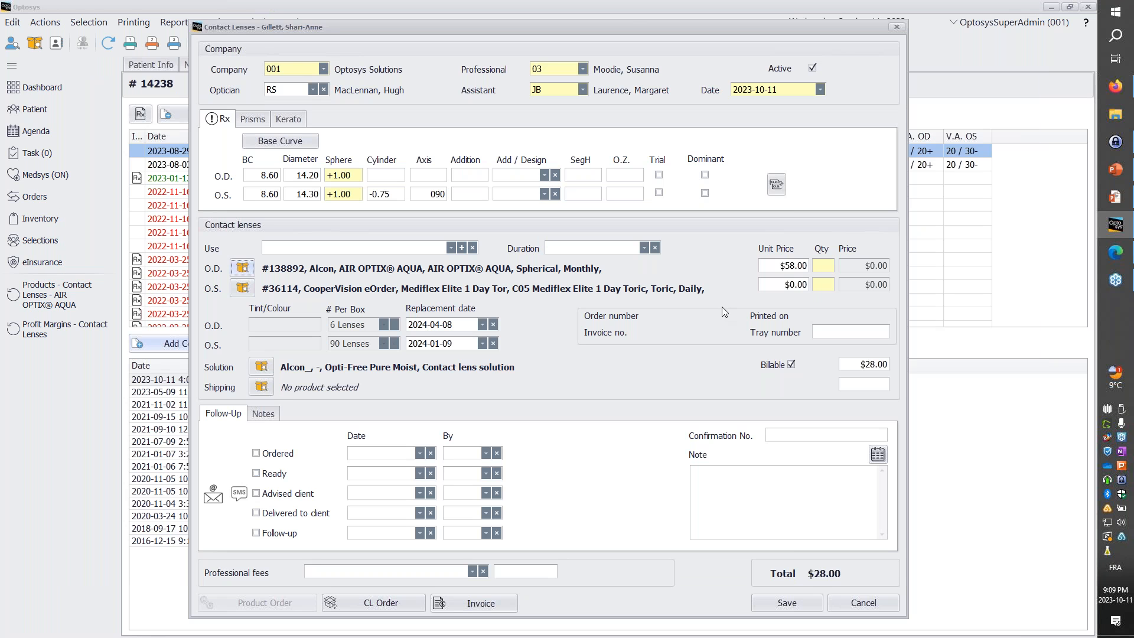
Step: Enter 60 as the left-eye unit price and try 6- and 12-month durations
{"action": "left_click", "coordinate": [800, 284]}
{"action": "type", "text": "60"}
{"action": "left_click", "coordinate": [644, 248]}
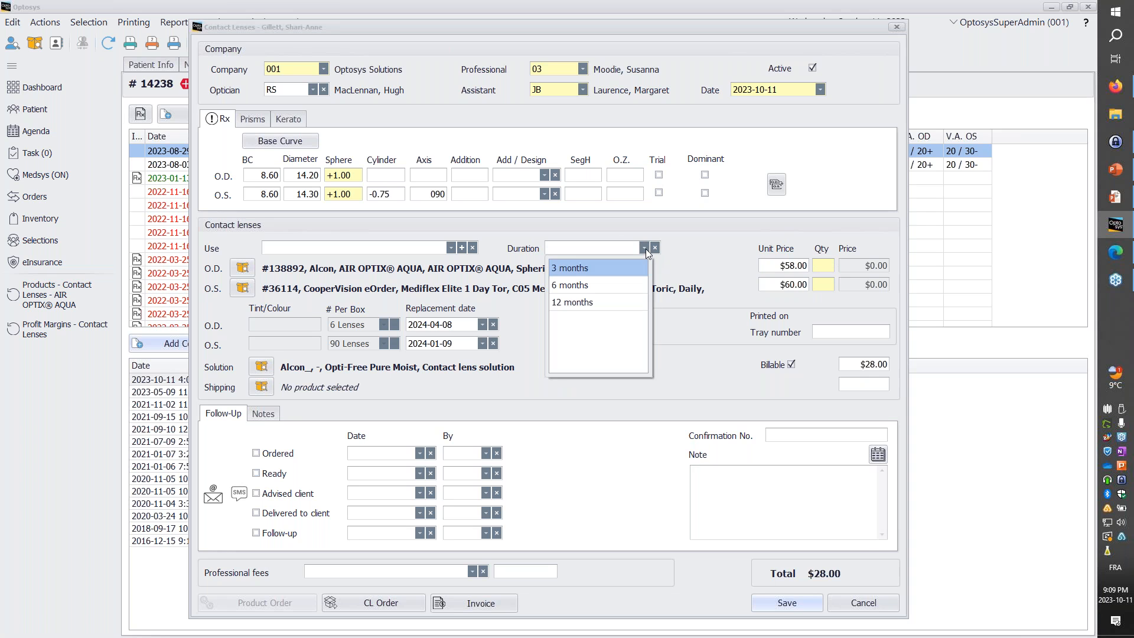
{"action": "left_click", "coordinate": [571, 288]}
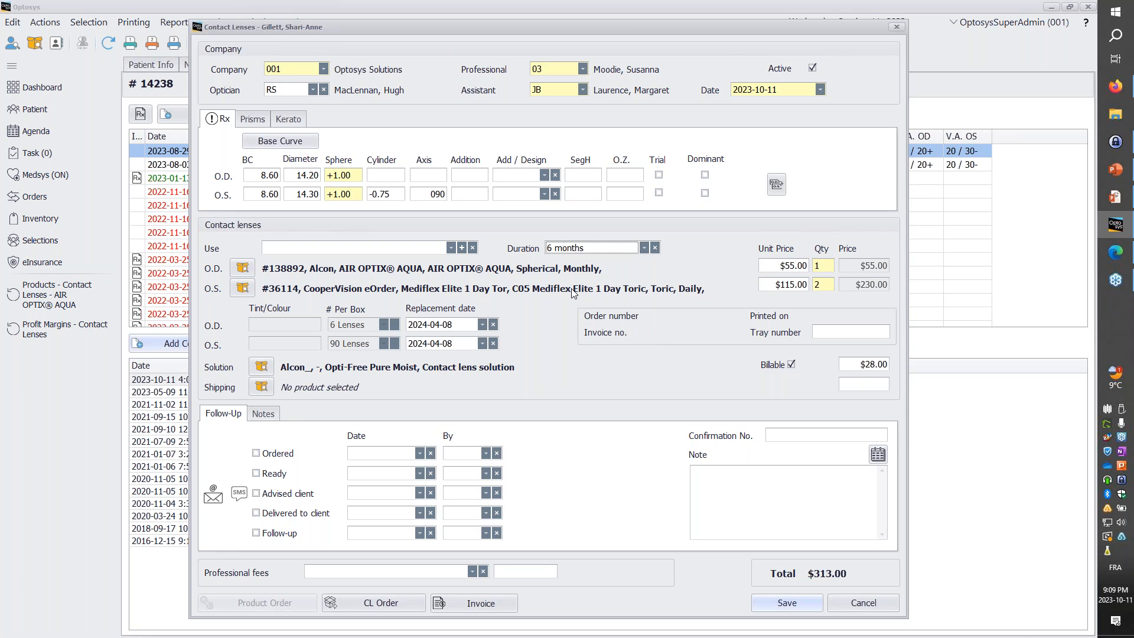
{"action": "left_click", "coordinate": [587, 250]}
{"action": "left_click", "coordinate": [575, 302]}
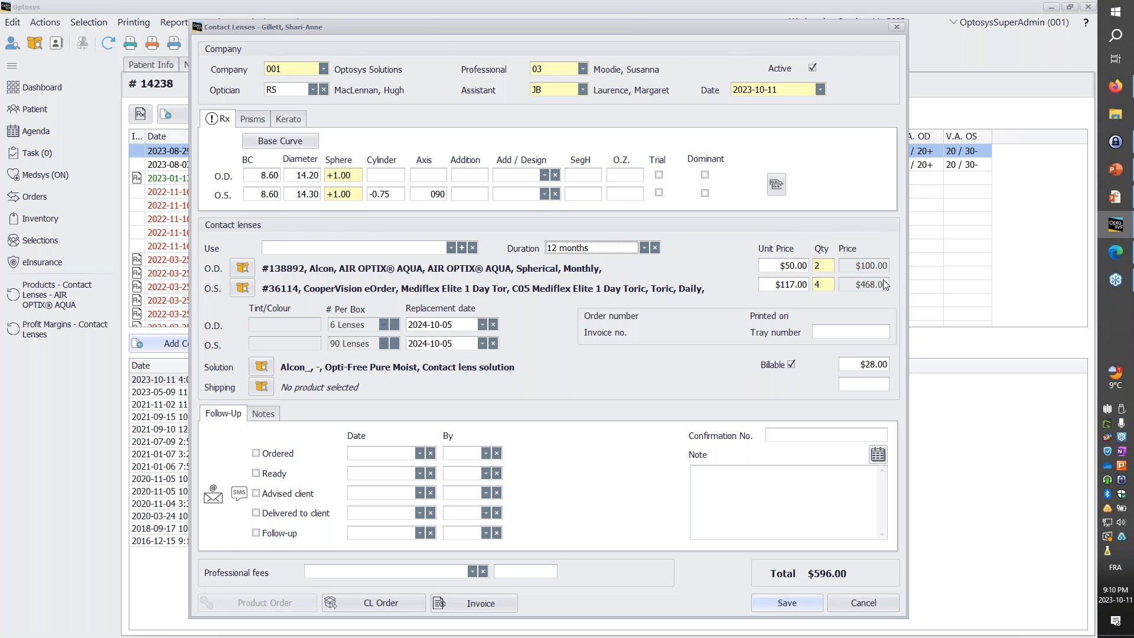
Step: Switch the duration to 3 months, accept the price replacement, and enter left-eye price 56
{"action": "left_click", "coordinate": [642, 247]}
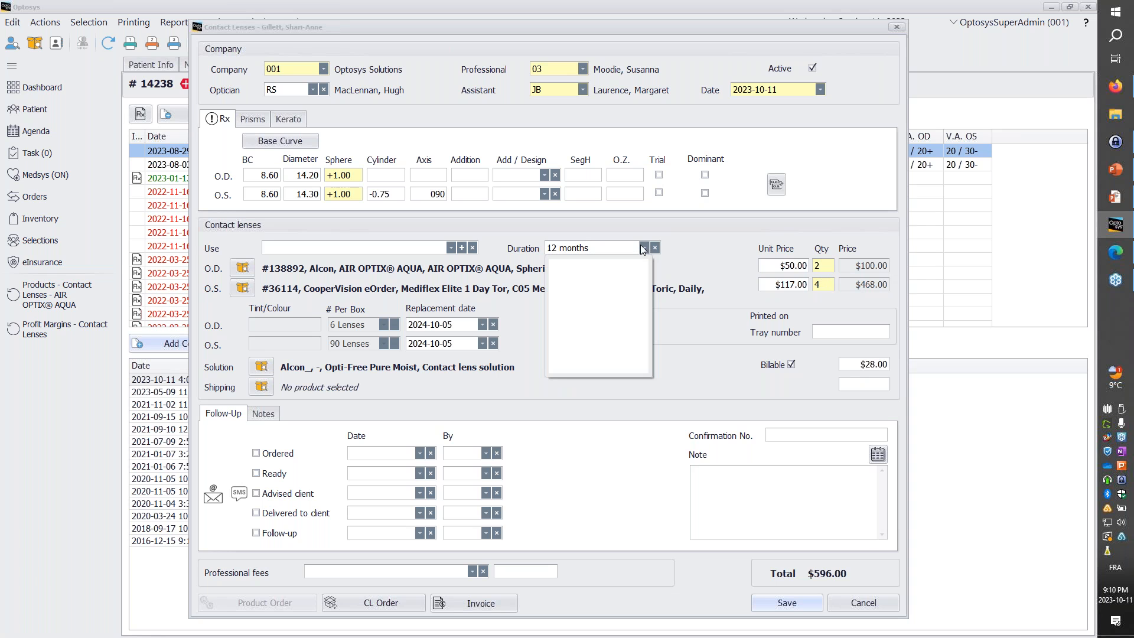
{"action": "left_click", "coordinate": [591, 270]}
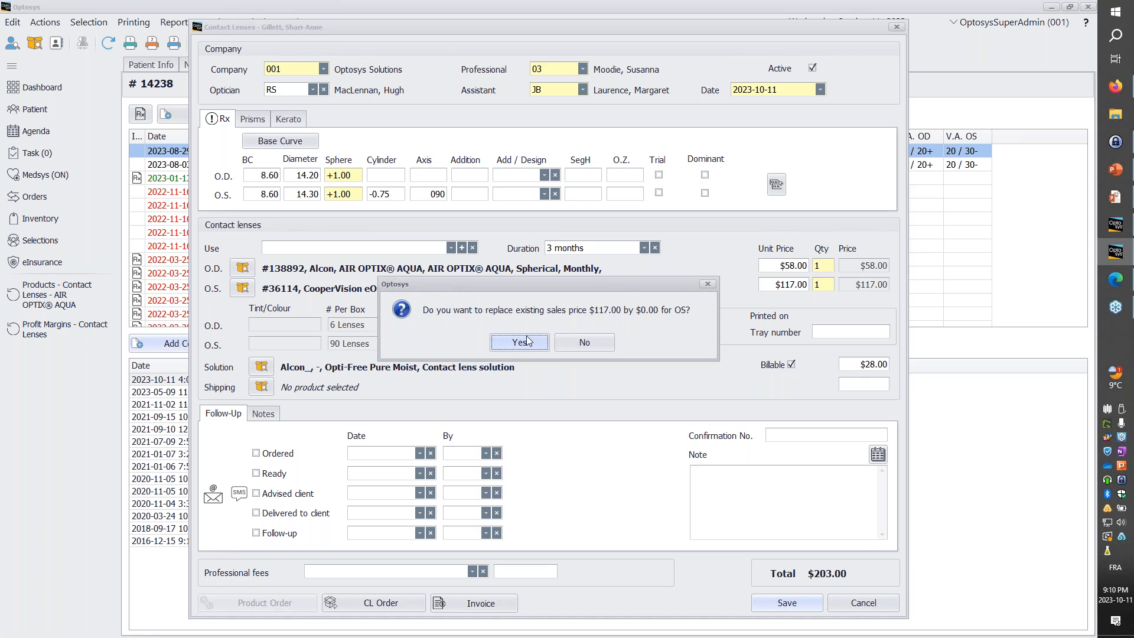
{"action": "left_click", "coordinate": [527, 340]}
{"action": "left_click", "coordinate": [794, 284]}
{"action": "type", "text": "56"}
Step: Set the supply duration to 12 months and keep the solution billable
{"action": "left_click", "coordinate": [769, 267]}
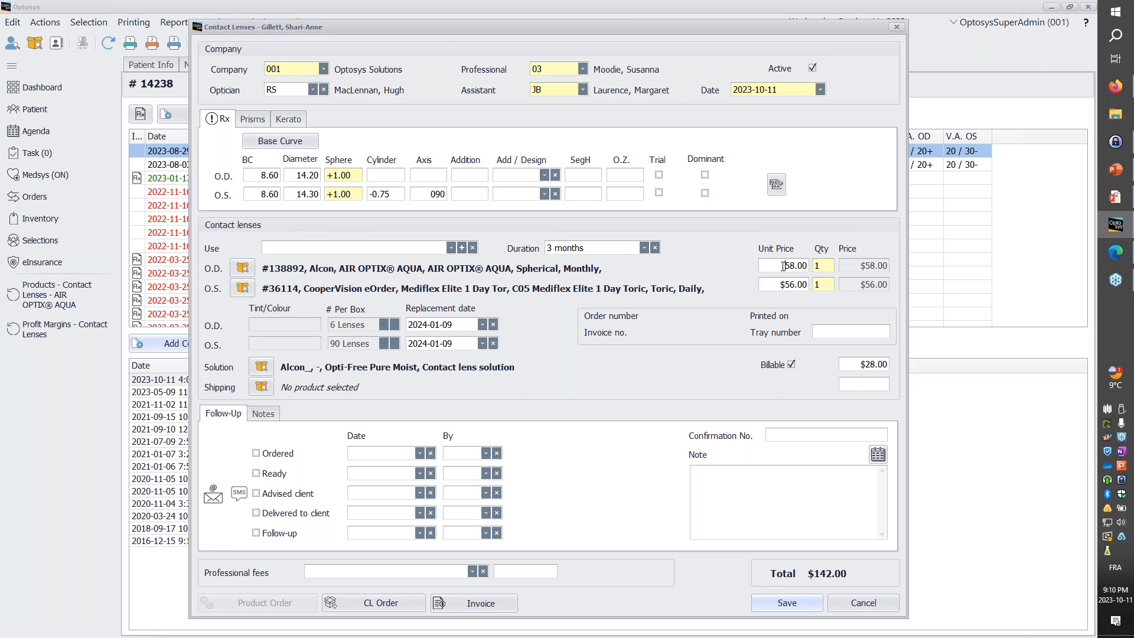
{"action": "left_click", "coordinate": [645, 248]}
{"action": "left_click", "coordinate": [579, 301]}
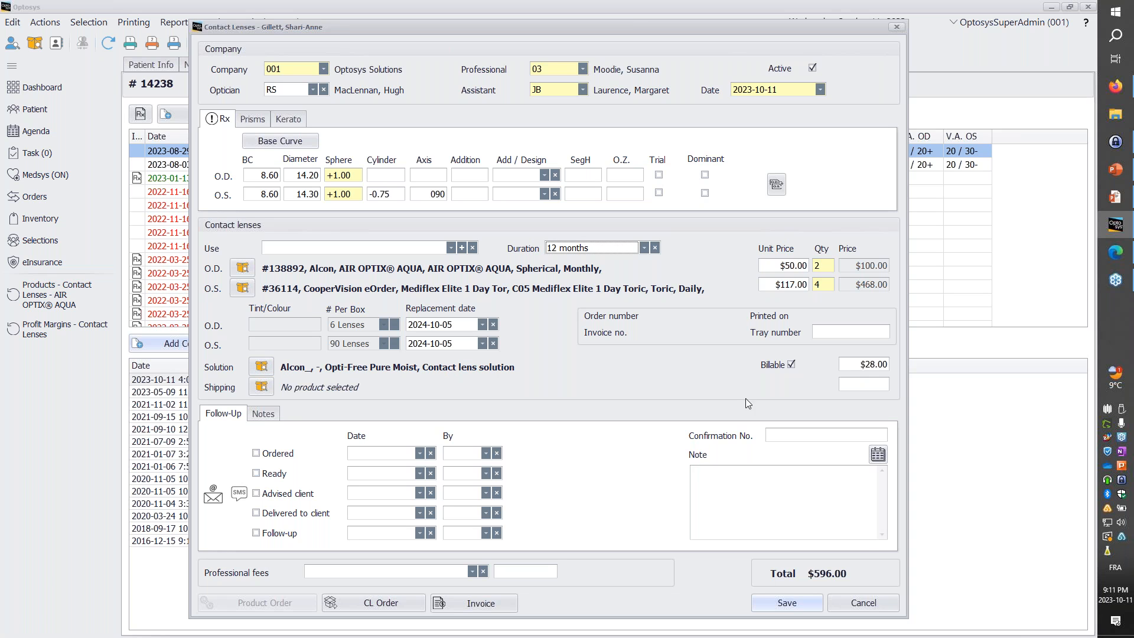
{"action": "left_click", "coordinate": [791, 365]}
{"action": "left_click", "coordinate": [791, 364]}
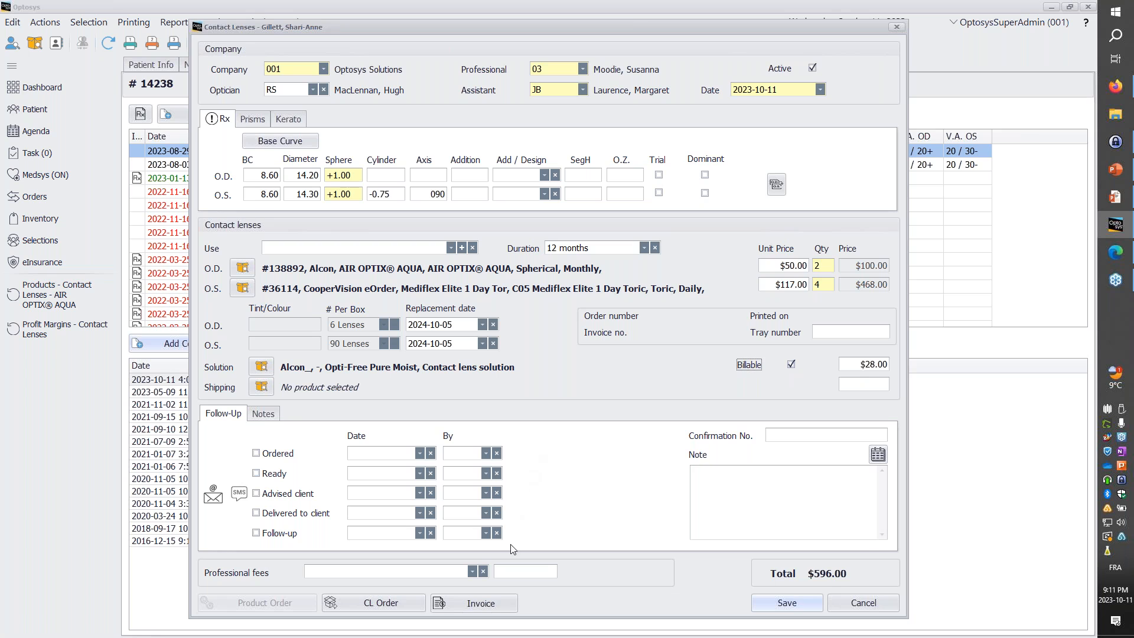
Step: Add BEC In-Province Shipping at $5.00 to the sale and attempt a CL order
{"action": "left_click", "coordinate": [261, 386]}
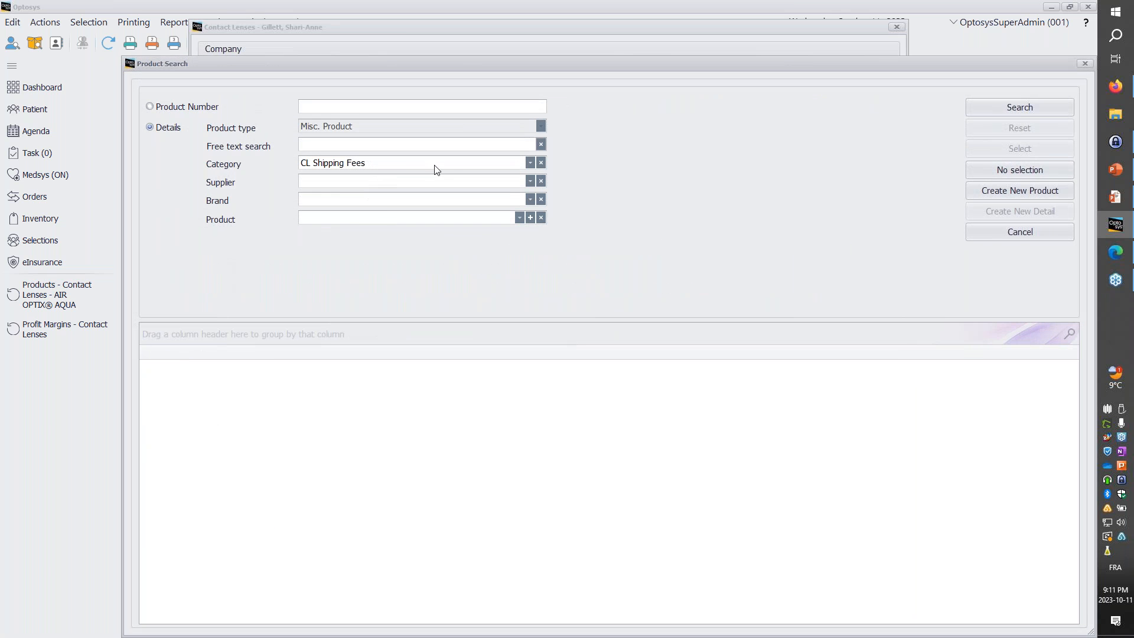
{"action": "left_click", "coordinate": [1019, 107]}
{"action": "left_click", "coordinate": [327, 369]}
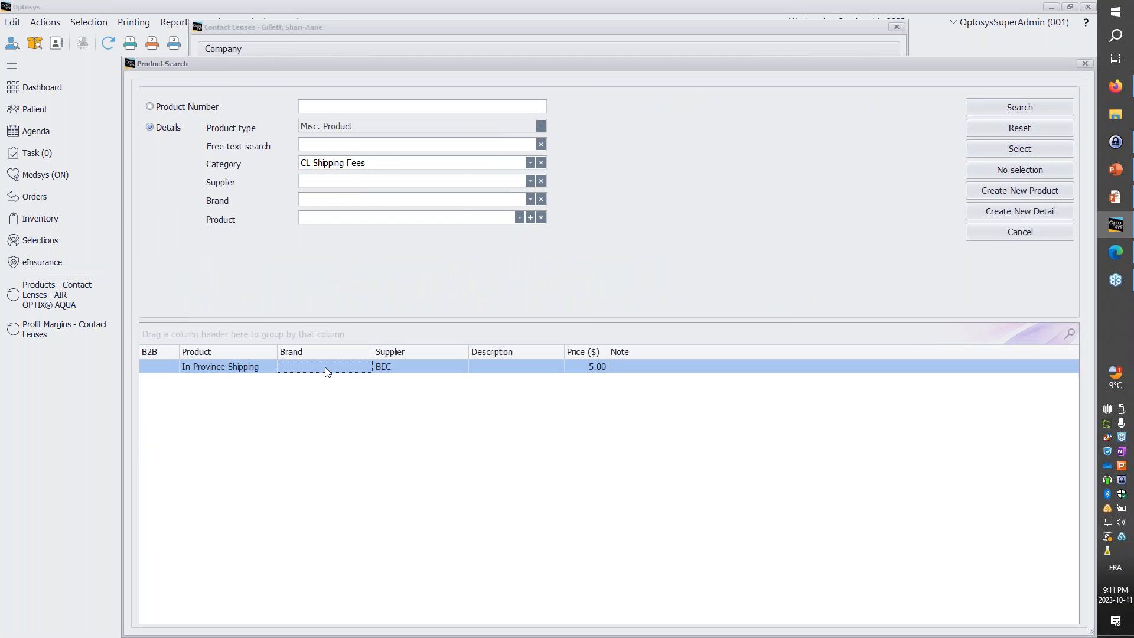
{"action": "double_click", "coordinate": [327, 369]}
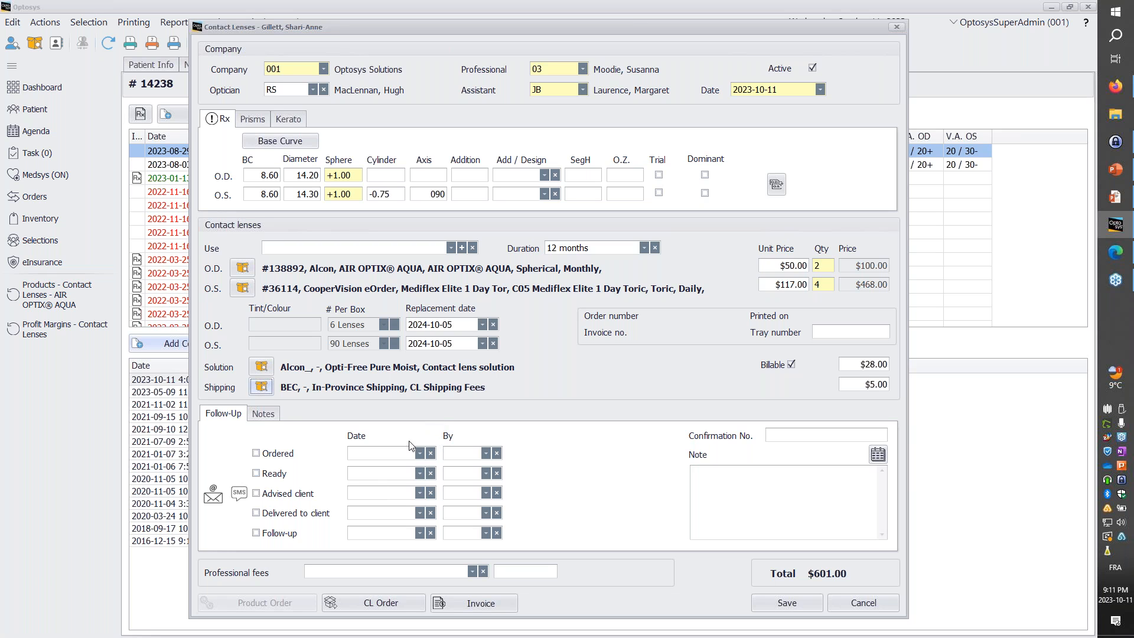
{"action": "left_click", "coordinate": [367, 603]}
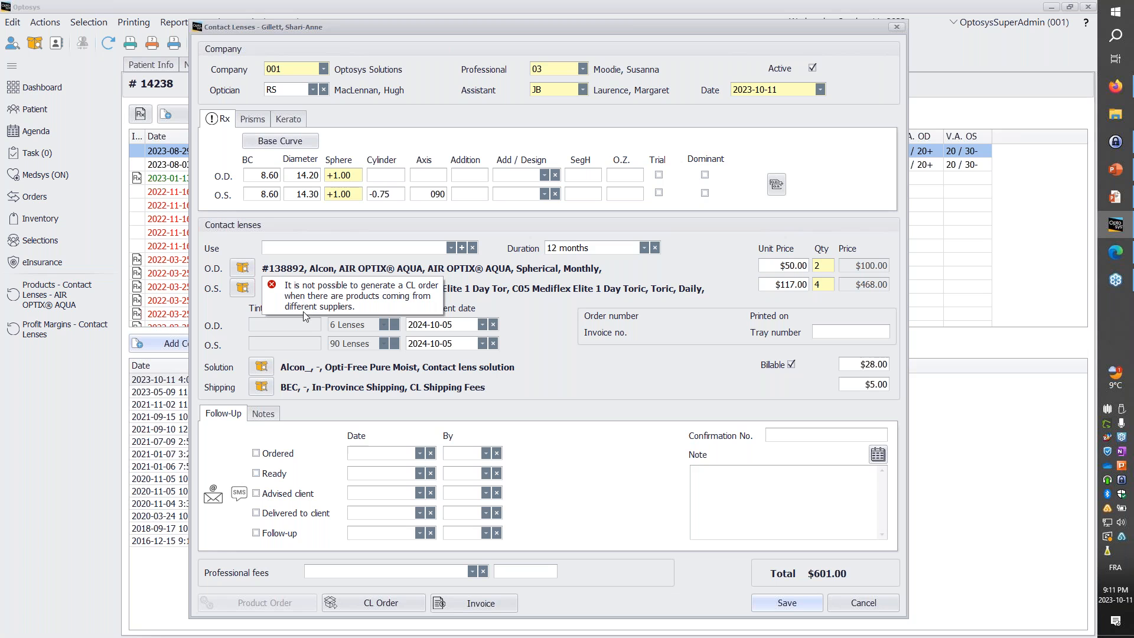
Step: Search CooperVision eOrder lenses for the right eye, accepting that the old price is cleared
{"action": "left_click", "coordinate": [243, 269]}
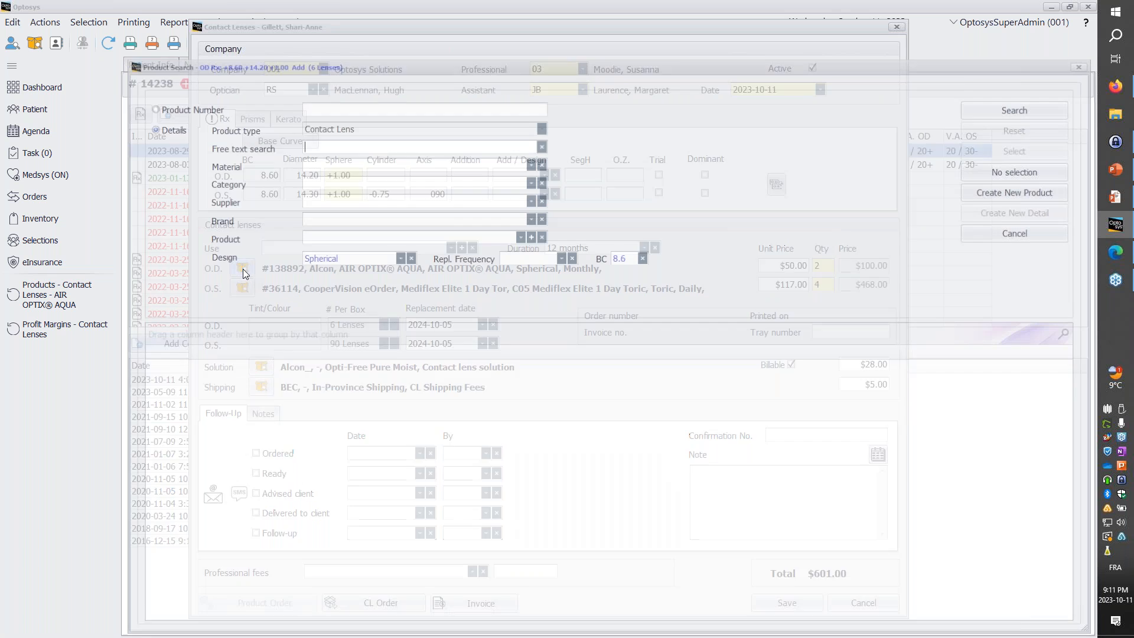
{"action": "left_click", "coordinate": [530, 200]}
{"action": "type", "text": "coo"}
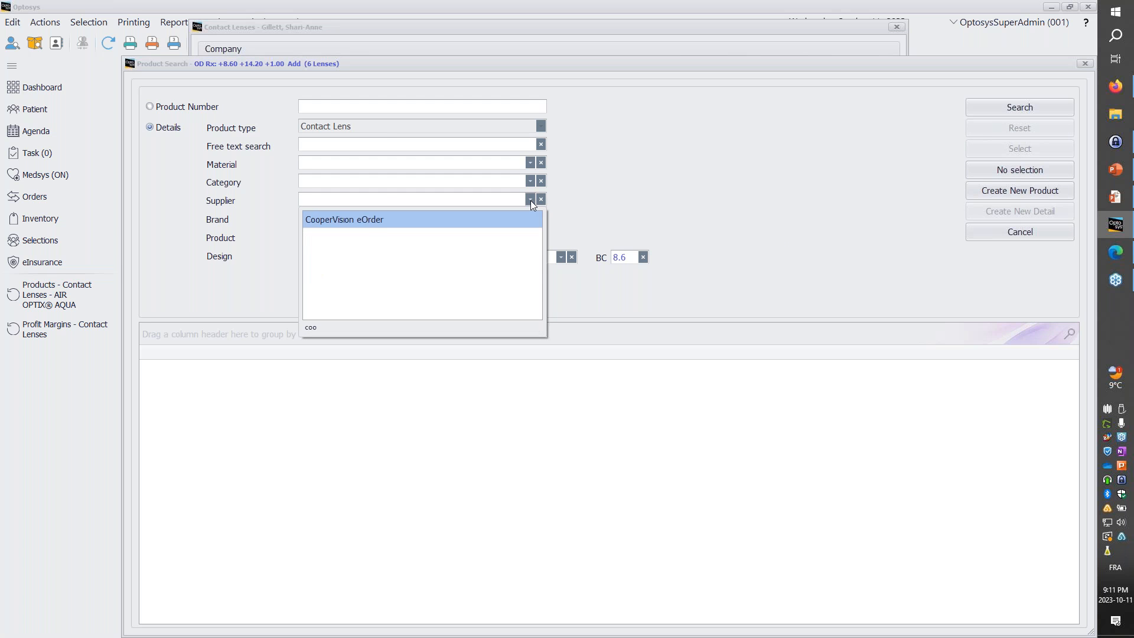
{"action": "left_click", "coordinate": [360, 220]}
{"action": "left_click", "coordinate": [1036, 112]}
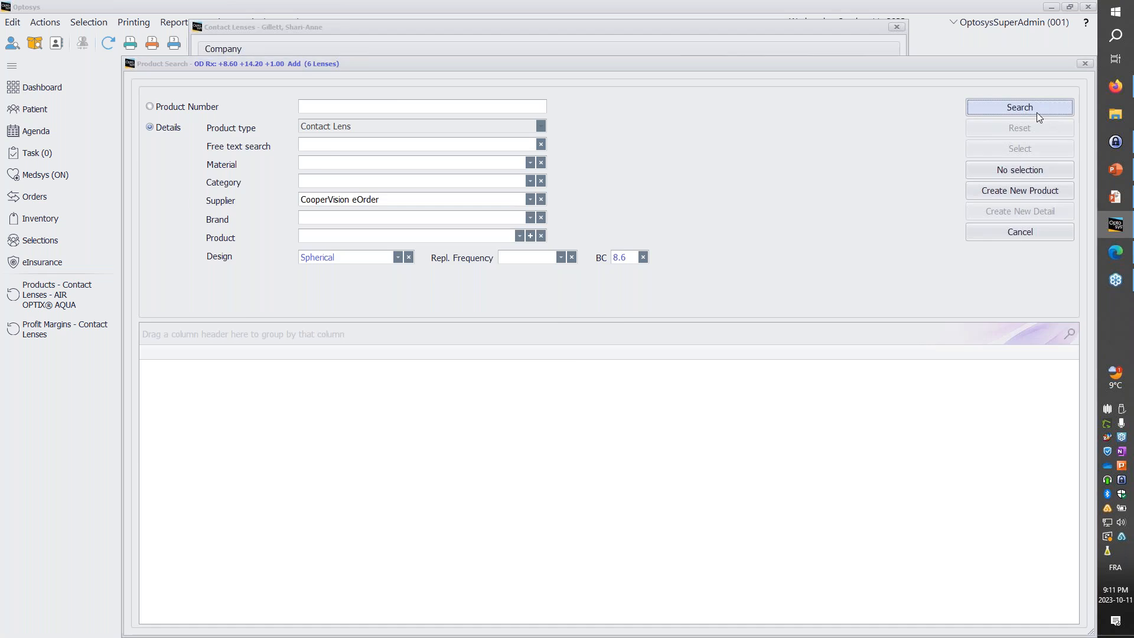
{"action": "left_click", "coordinate": [533, 342]}
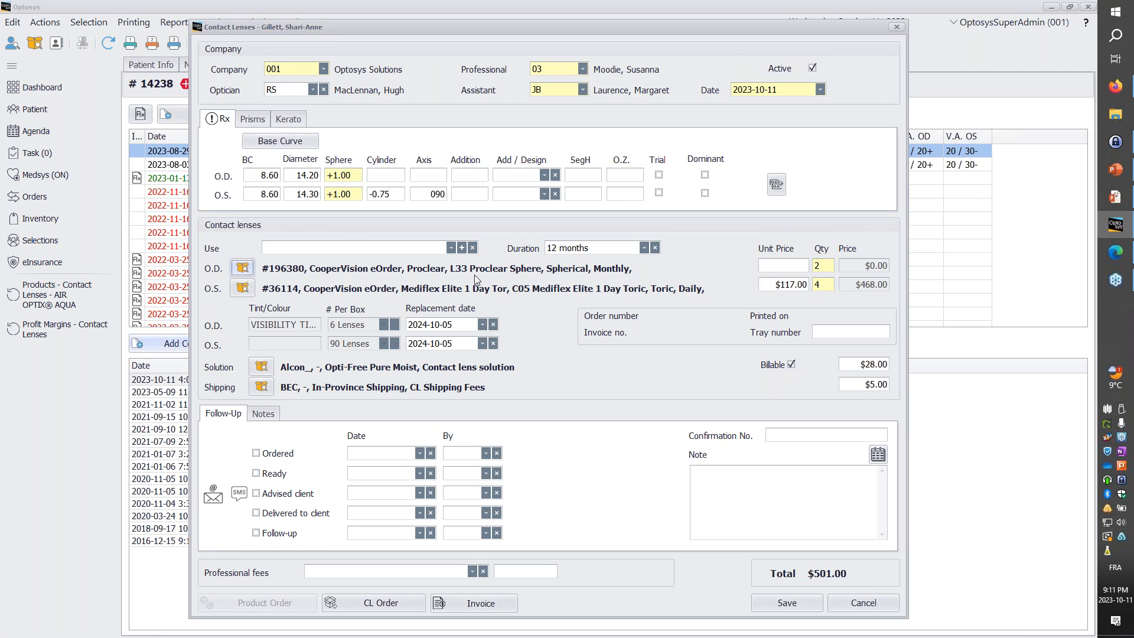
Step: Set the right-eye unit price to 50, save the sale, and generate a contact lens order
{"action": "left_click", "coordinate": [802, 277]}
{"action": "type", "text": "1"}
{"action": "key", "text": "Return"}
{"action": "left_click", "coordinate": [431, 381]}
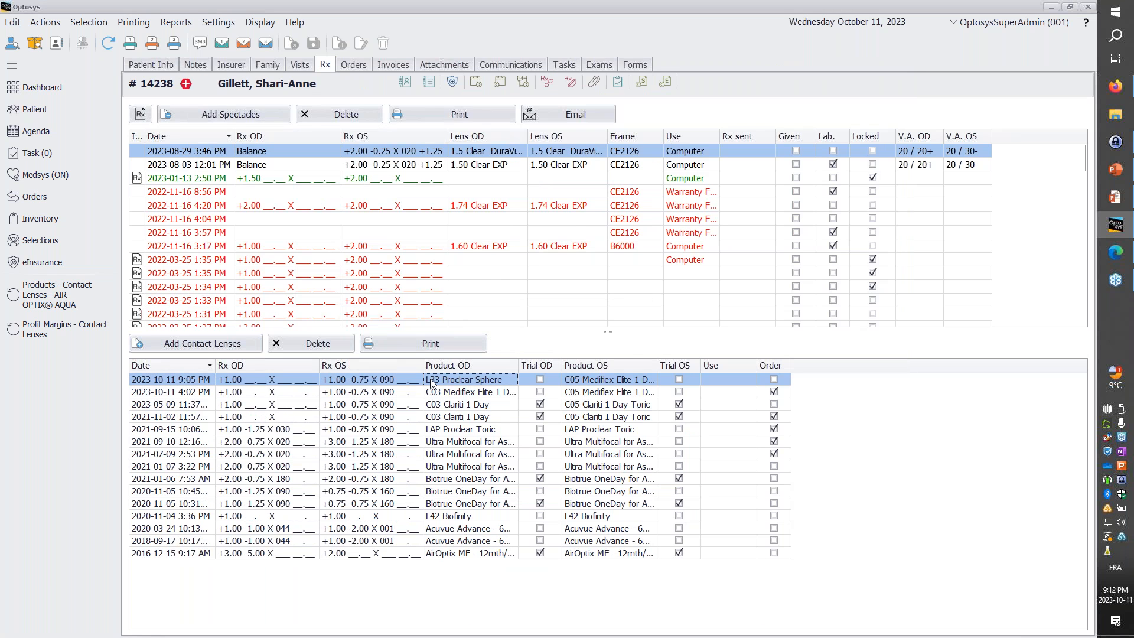
{"action": "double_click", "coordinate": [431, 381]}
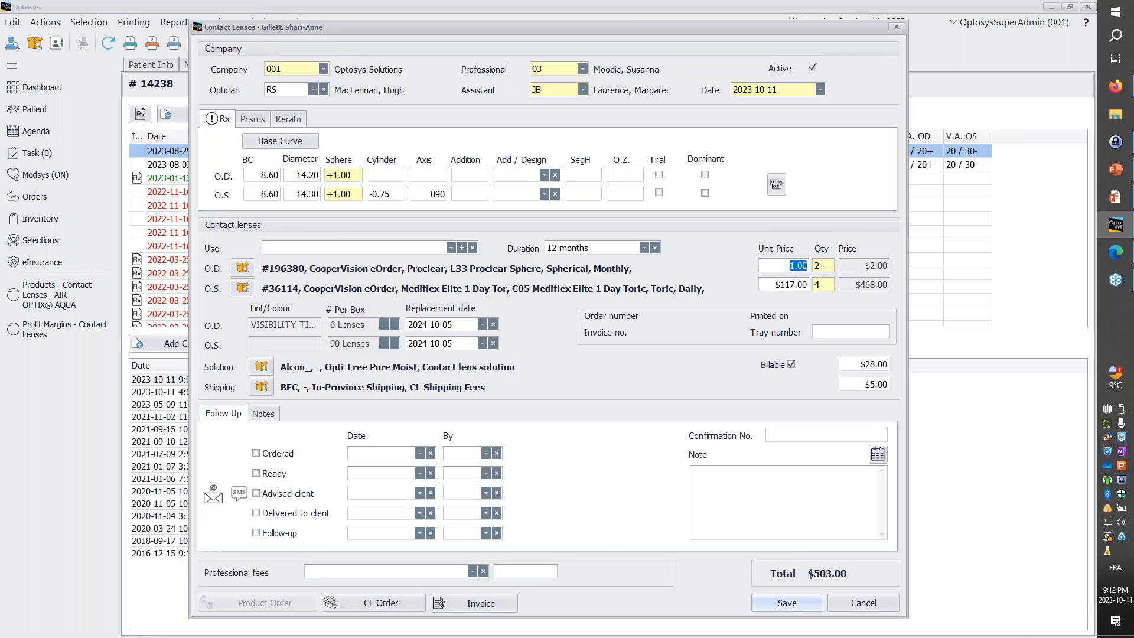
{"action": "type", "text": "50"}
{"action": "left_click", "coordinate": [767, 263]}
{"action": "left_click", "coordinate": [381, 603]}
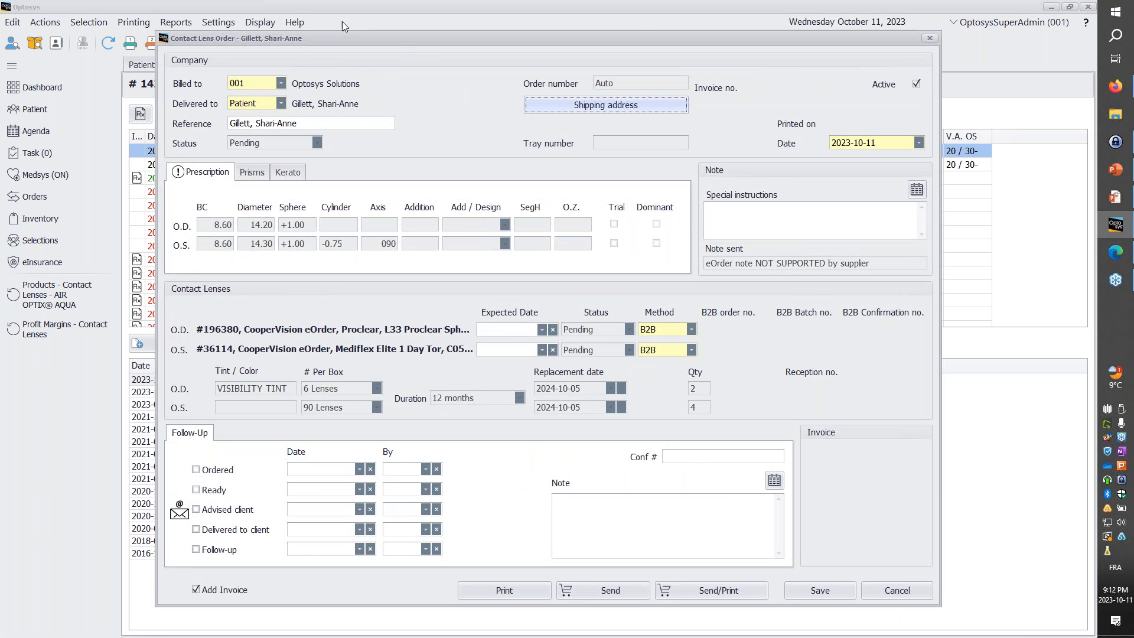
{"action": "left_click", "coordinate": [280, 104]}
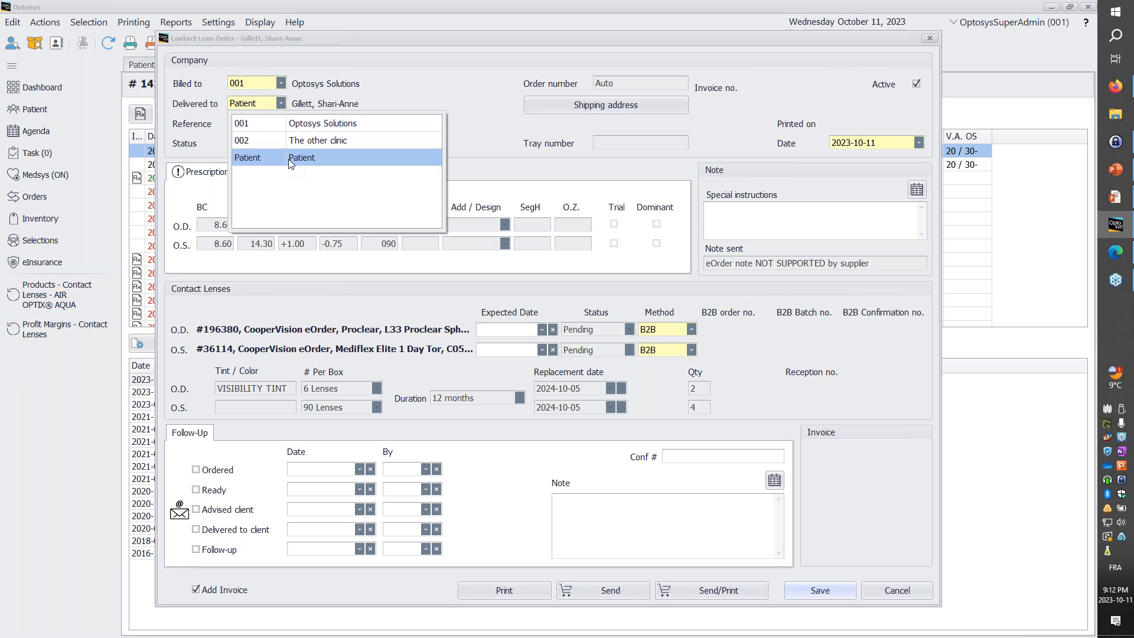
{"action": "left_click", "coordinate": [294, 125]}
{"action": "left_click", "coordinate": [280, 104]}
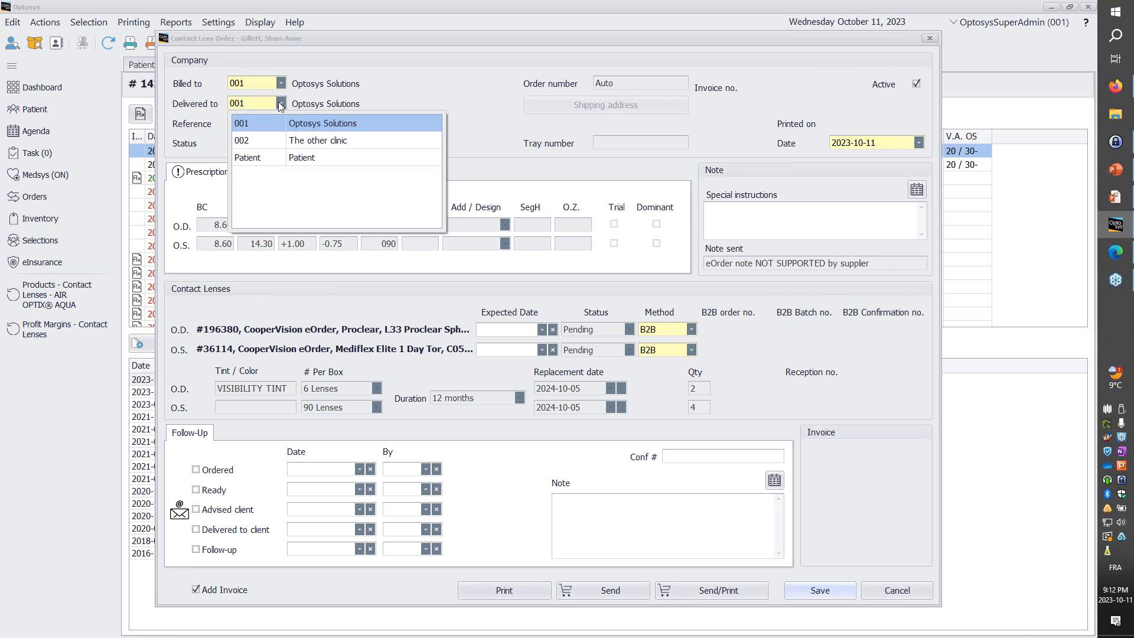
{"action": "left_click", "coordinate": [281, 83]}
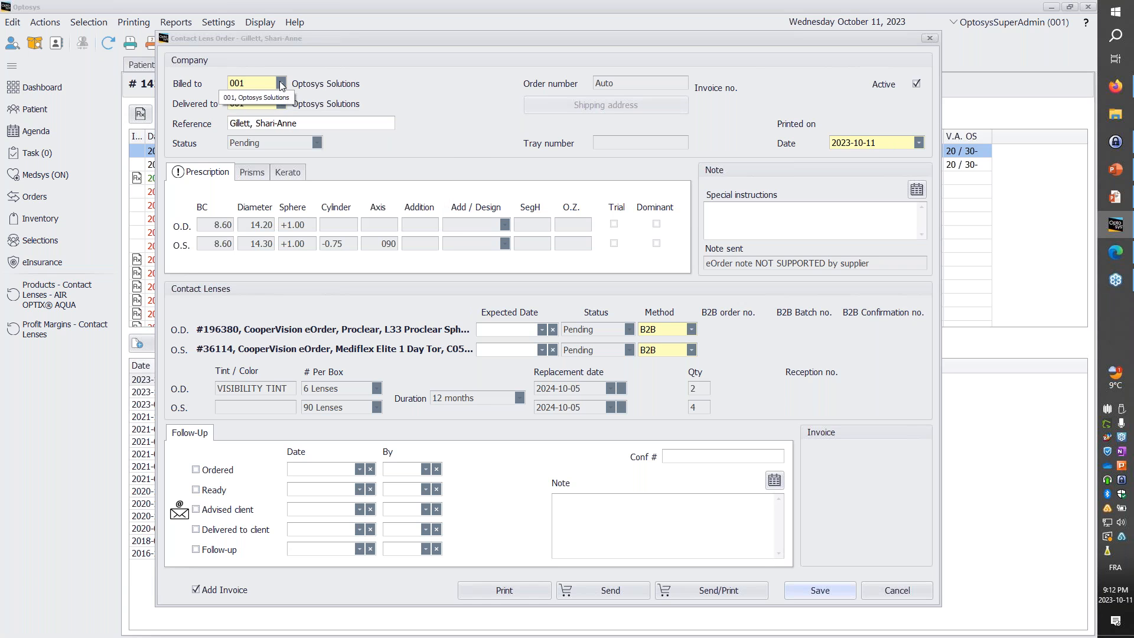
{"action": "left_click", "coordinate": [281, 83]}
{"action": "left_click", "coordinate": [281, 83]}
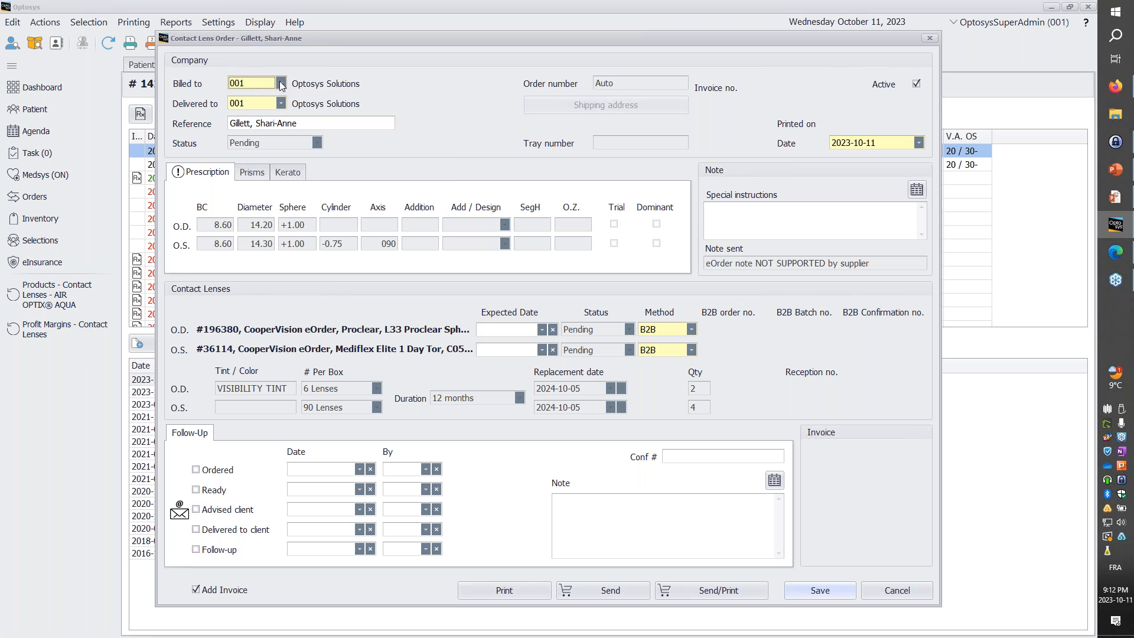
{"action": "left_click", "coordinate": [282, 104]}
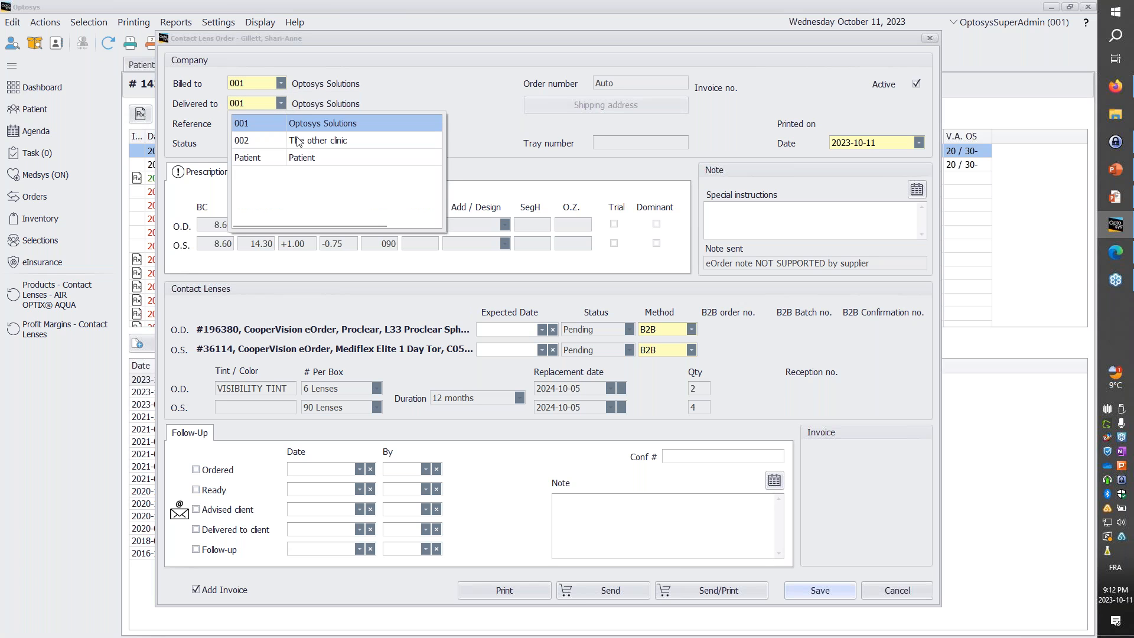
{"action": "left_click", "coordinate": [302, 157]}
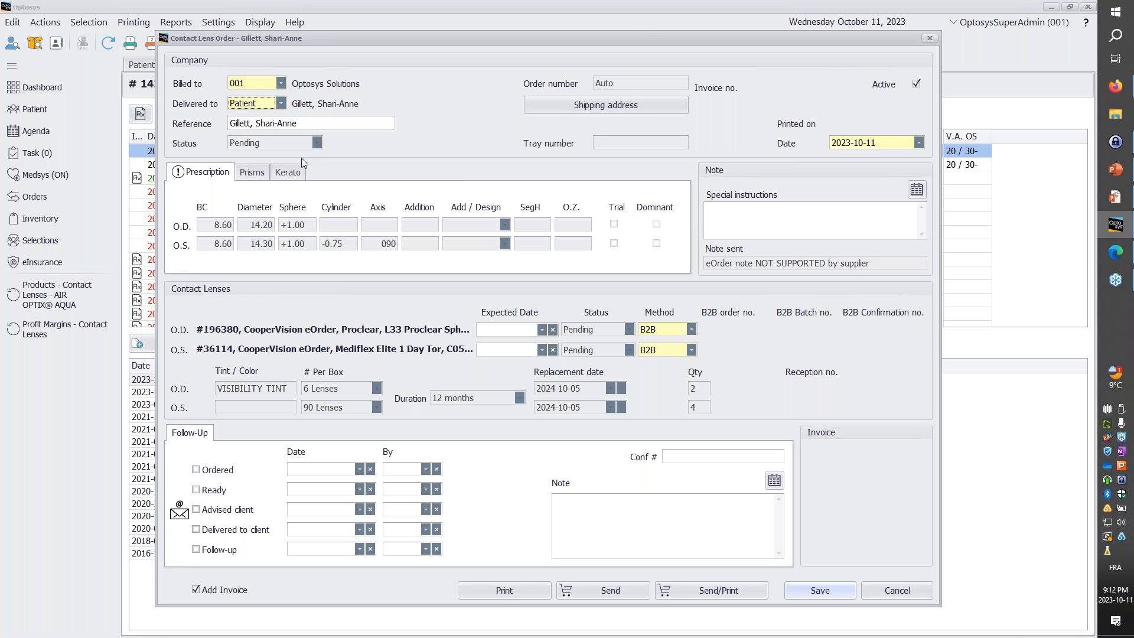
Step: Choose the patient's address as the order's shipping address
{"action": "left_click", "coordinate": [608, 107]}
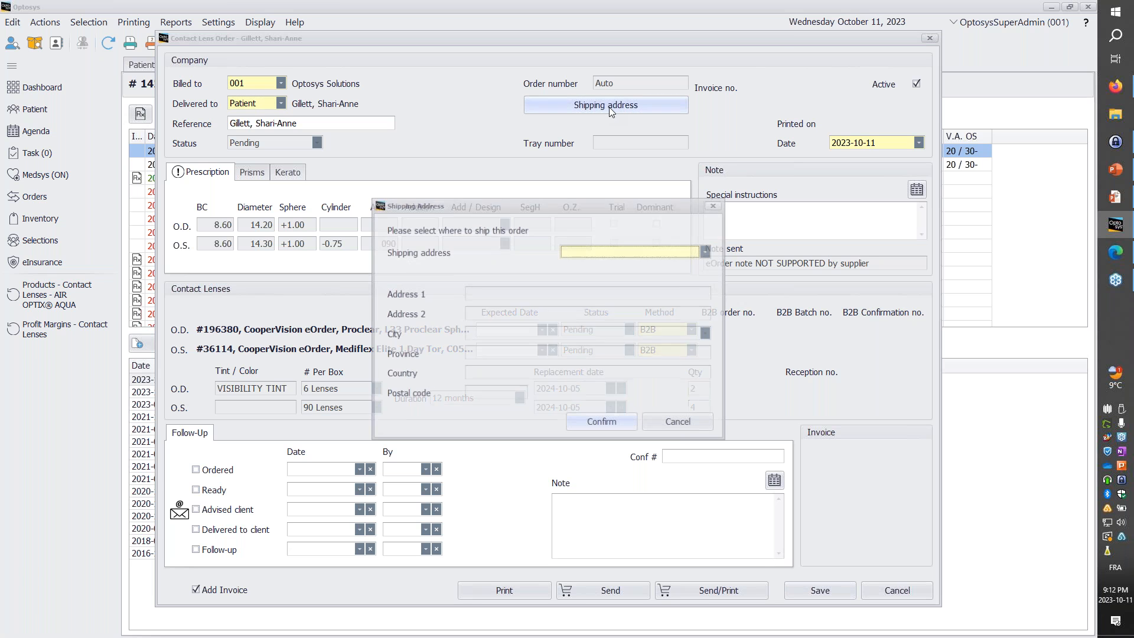
{"action": "left_click", "coordinate": [707, 251]}
{"action": "left_click", "coordinate": [639, 283]}
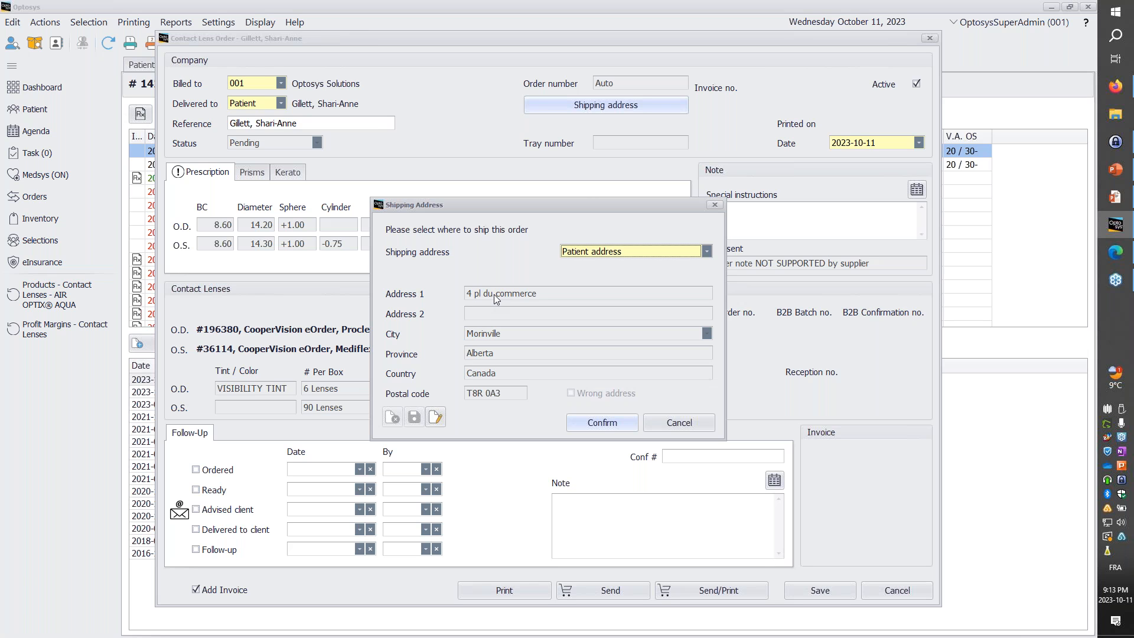
Step: Correct the patient's street number, add a second address line, and save the address
{"action": "left_click", "coordinate": [436, 417]}
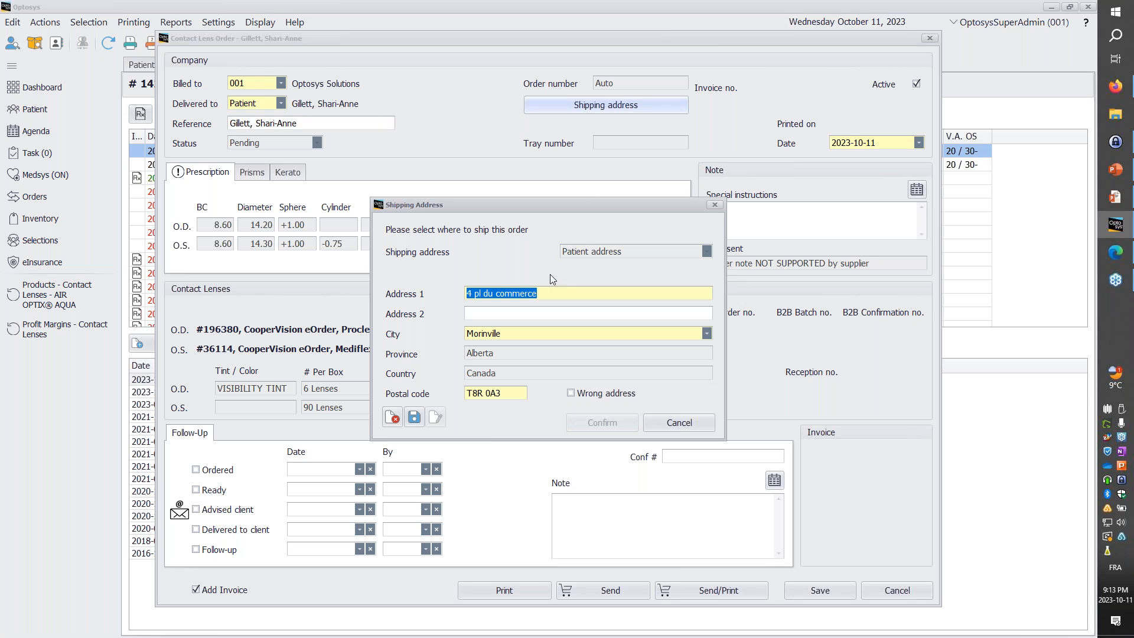
{"action": "left_click", "coordinate": [472, 294]}
{"action": "key", "text": "BackSpace"}
{"action": "type", "text": "5"}
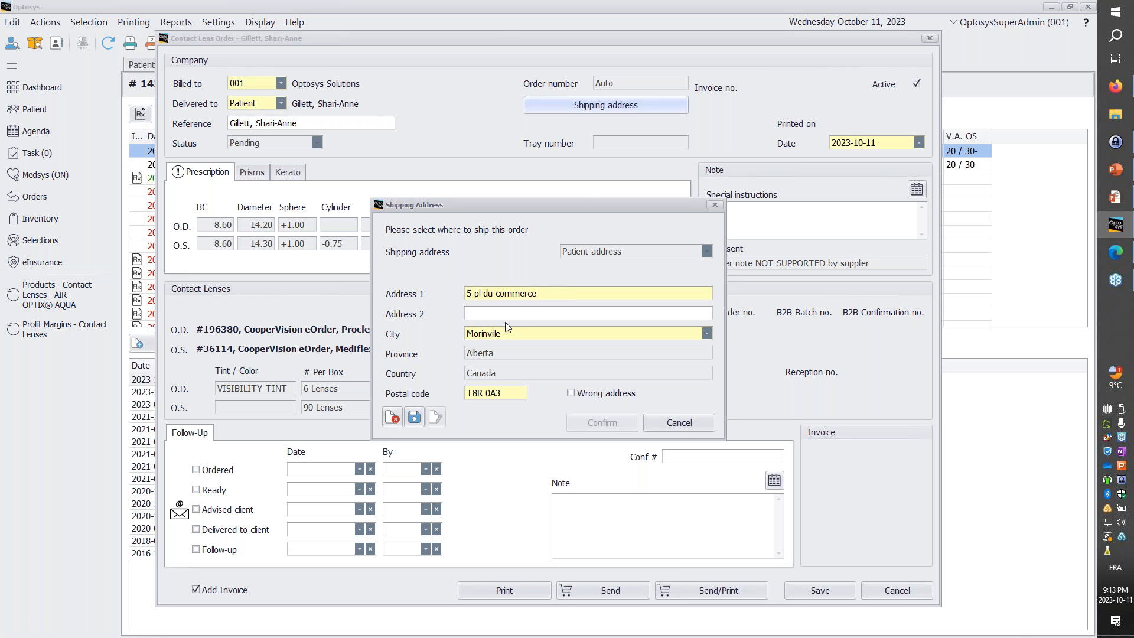
{"action": "type", "text": "Suite 200"}
{"action": "left_click", "coordinate": [410, 422]}
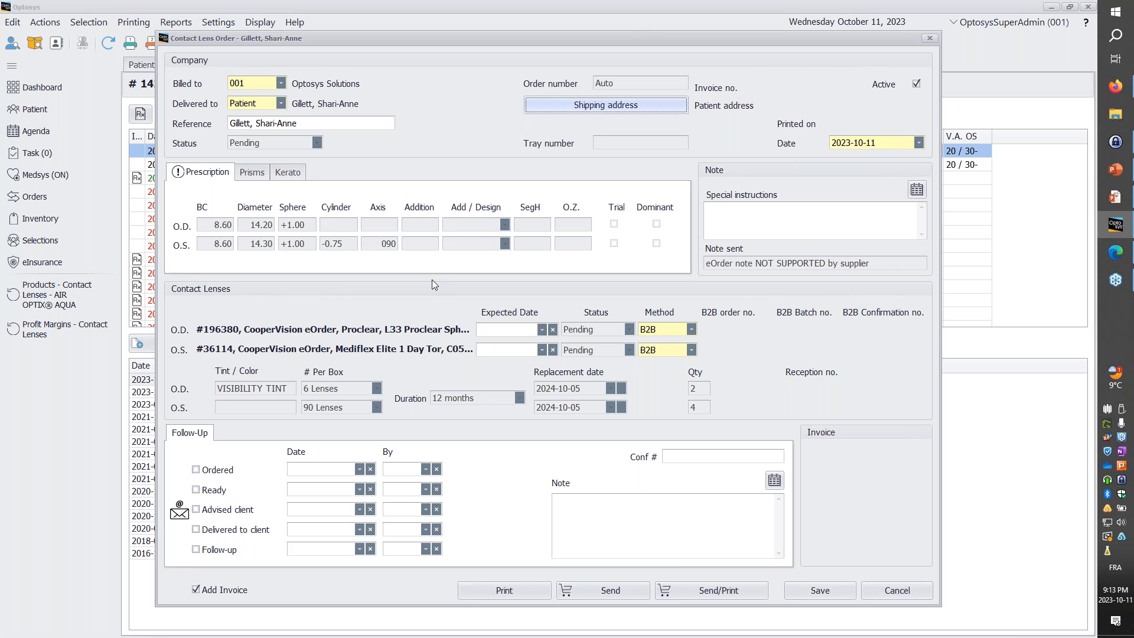
Step: Try new, previous-order and primary-contact addresses, then confirm shipping to the patient's own address
{"action": "left_click", "coordinate": [561, 109]}
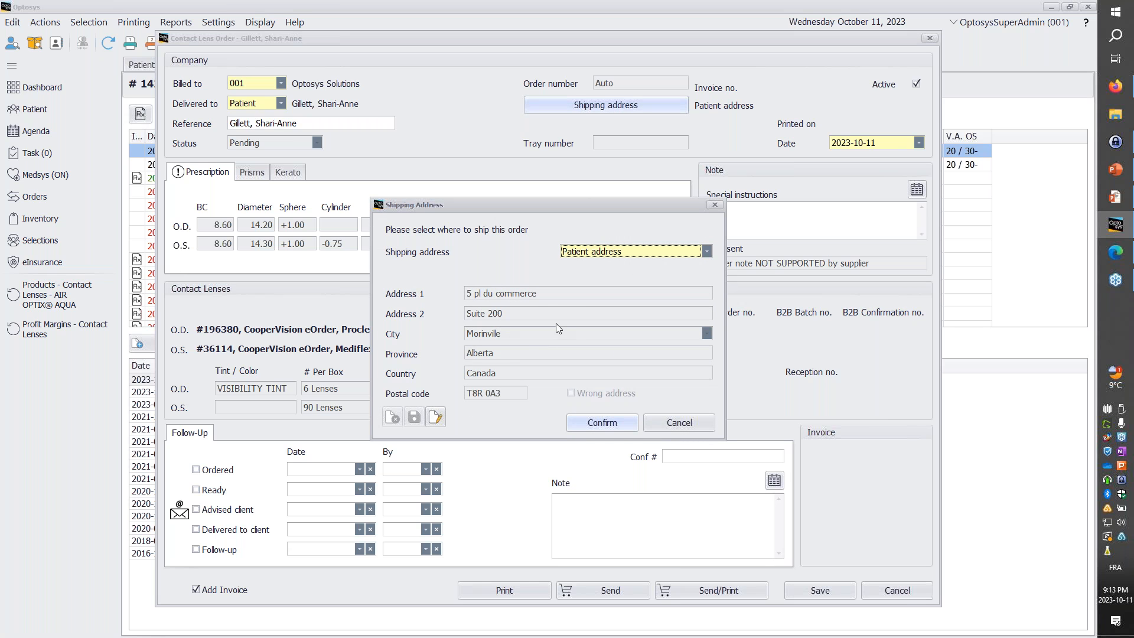
{"action": "left_click", "coordinate": [611, 252]}
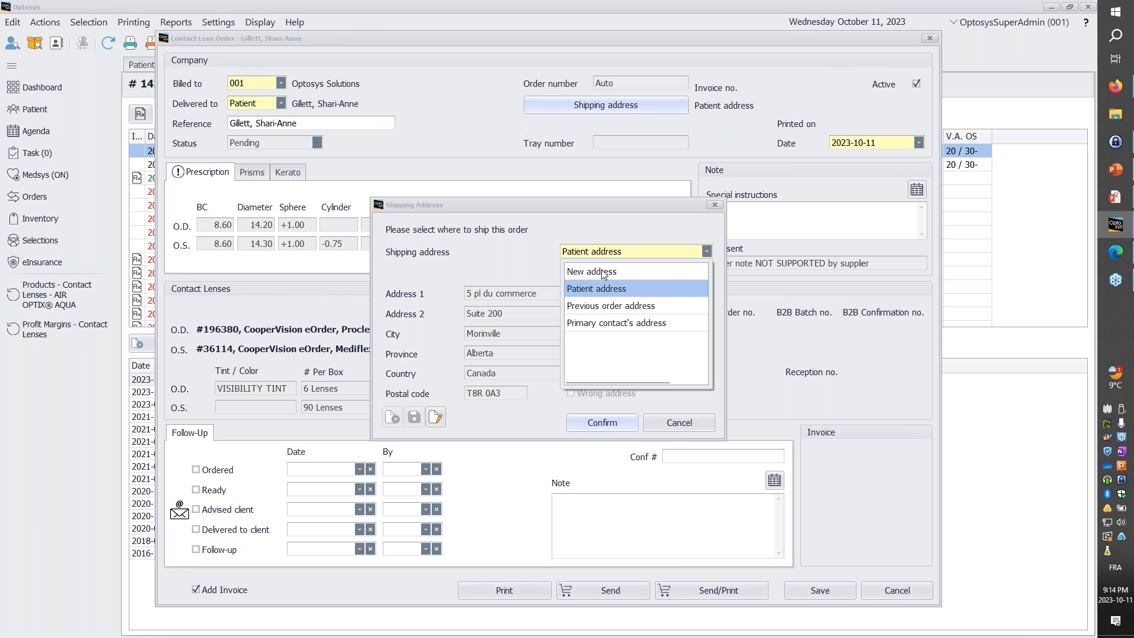
{"action": "left_click", "coordinate": [603, 272]}
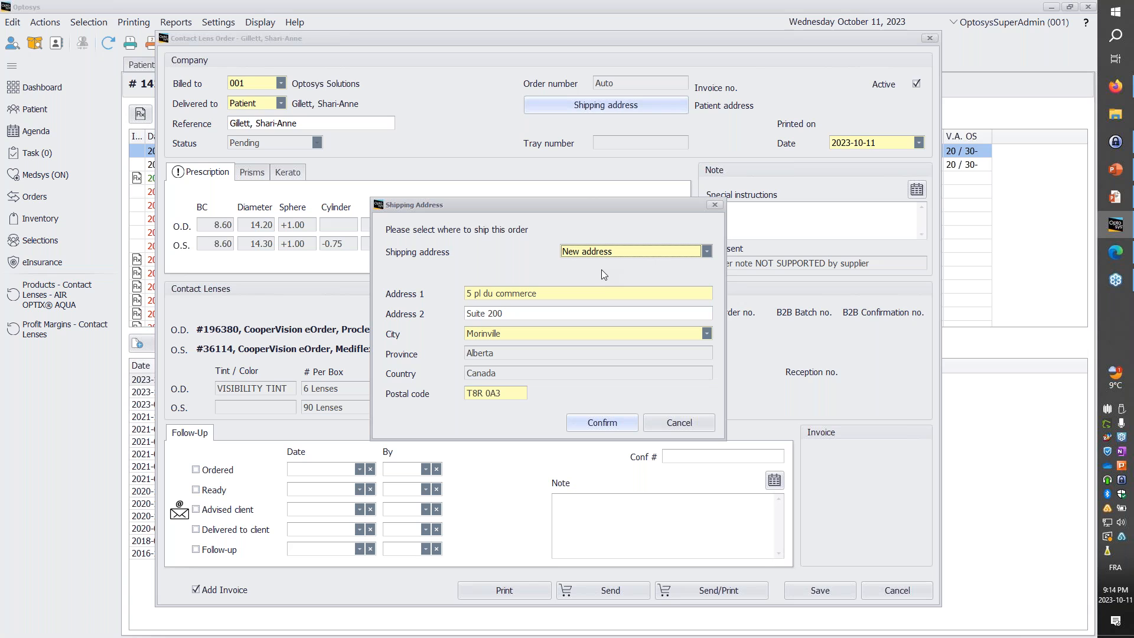
{"action": "left_click", "coordinate": [602, 255]}
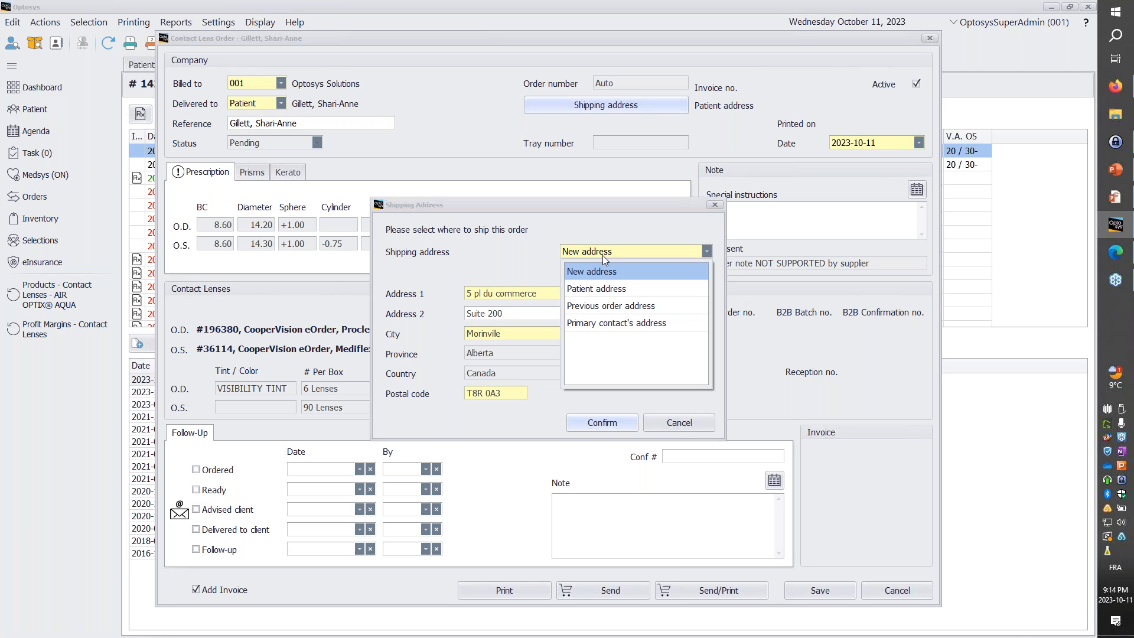
{"action": "left_click", "coordinate": [580, 310]}
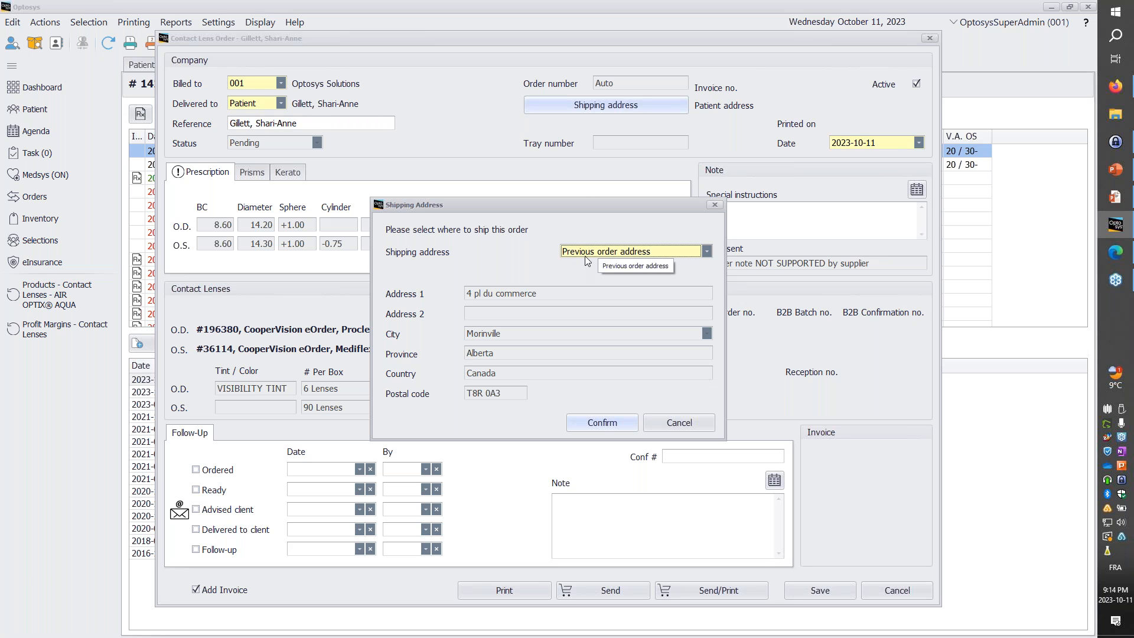
{"action": "left_click", "coordinate": [600, 250]}
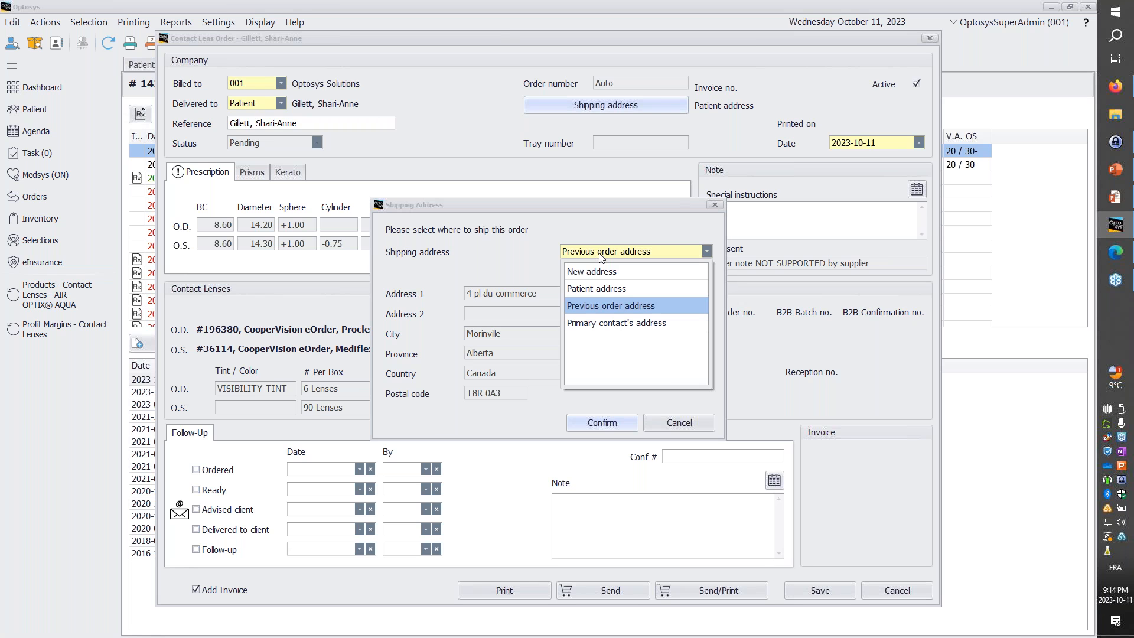
{"action": "left_click", "coordinate": [616, 324]}
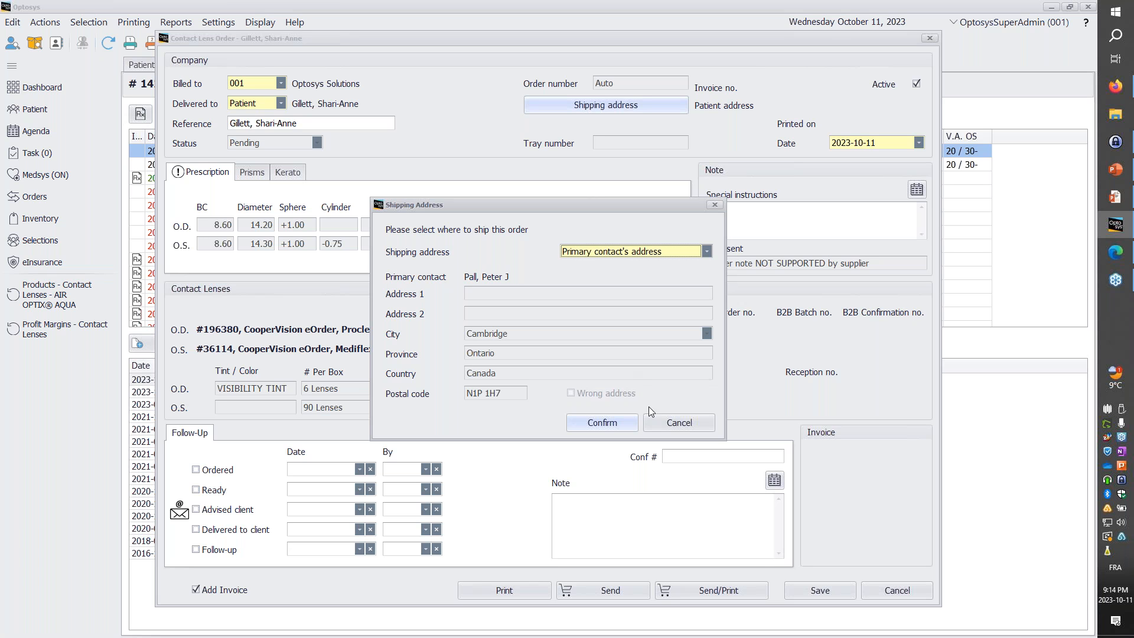
{"action": "left_click", "coordinate": [633, 420]}
{"action": "left_click", "coordinate": [673, 253]}
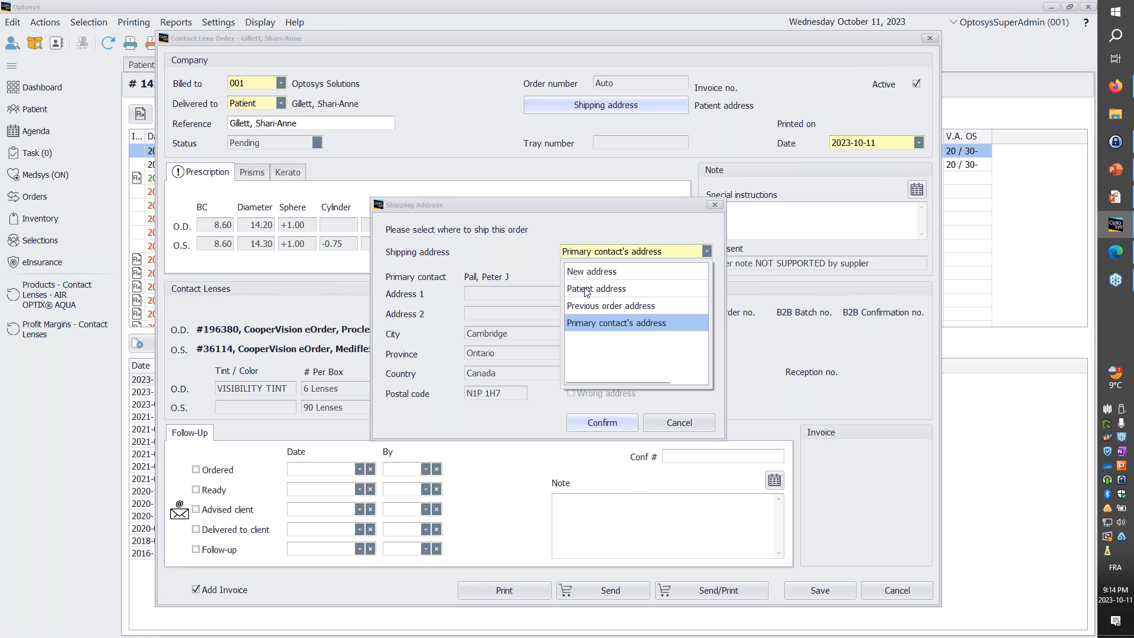
{"action": "left_click", "coordinate": [586, 290]}
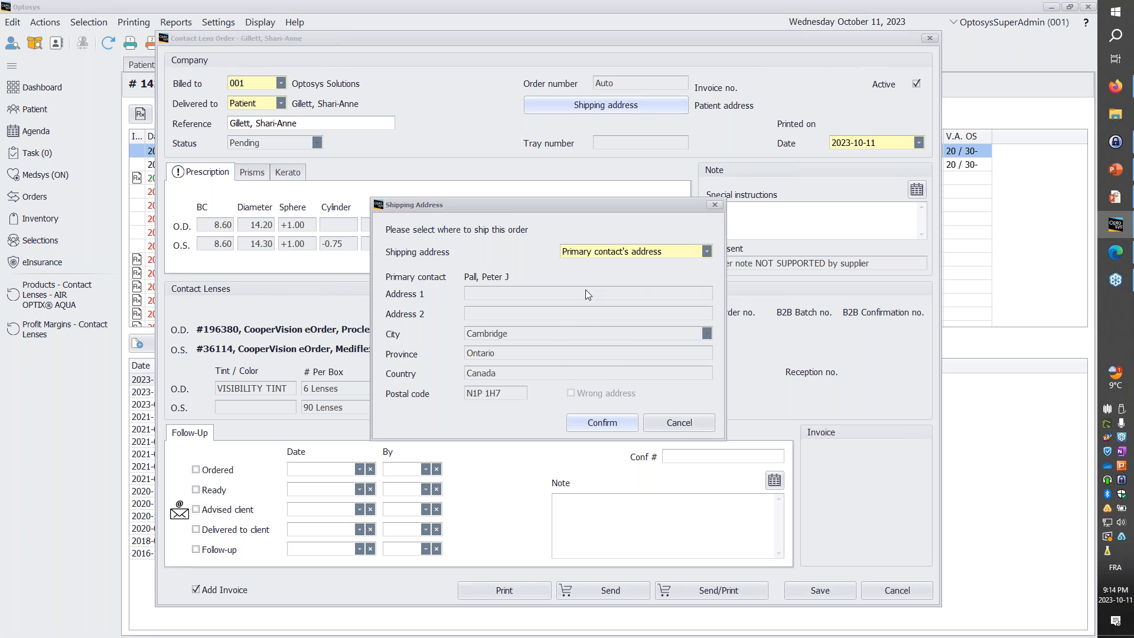
{"action": "left_click", "coordinate": [615, 425]}
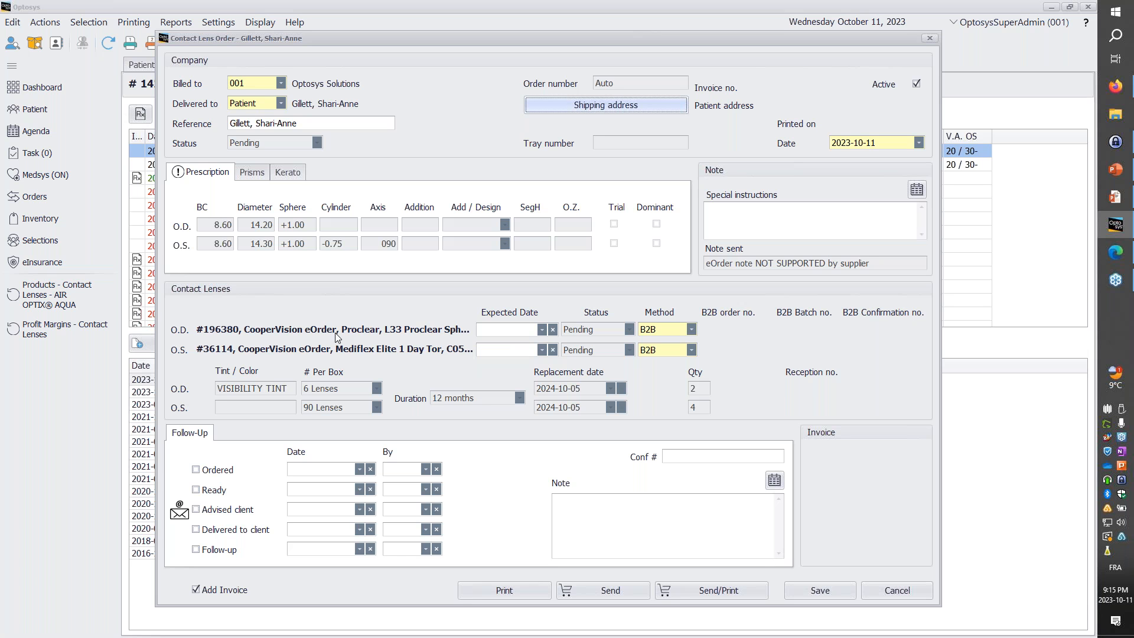
{"action": "left_click", "coordinate": [576, 110]}
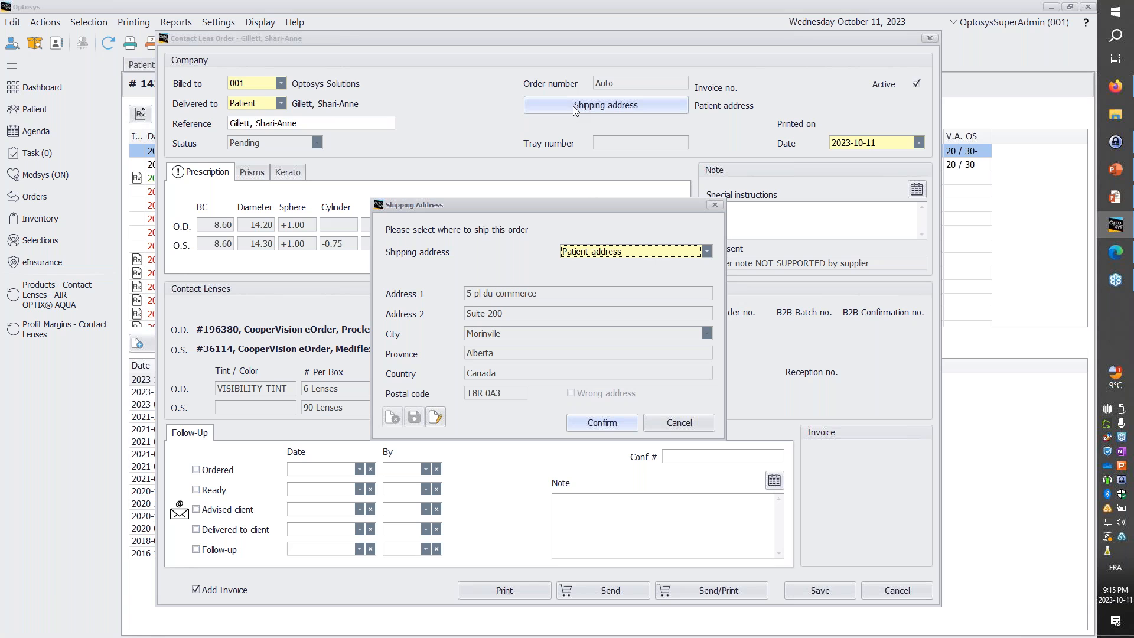
{"action": "left_click", "coordinate": [637, 252]}
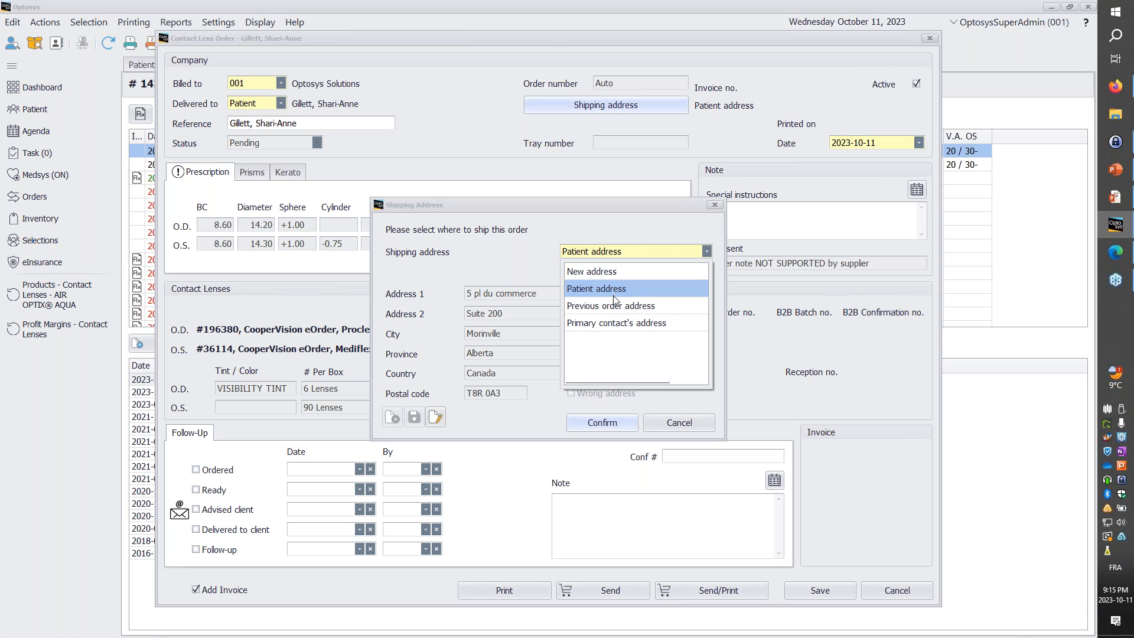
{"action": "left_click", "coordinate": [608, 307]}
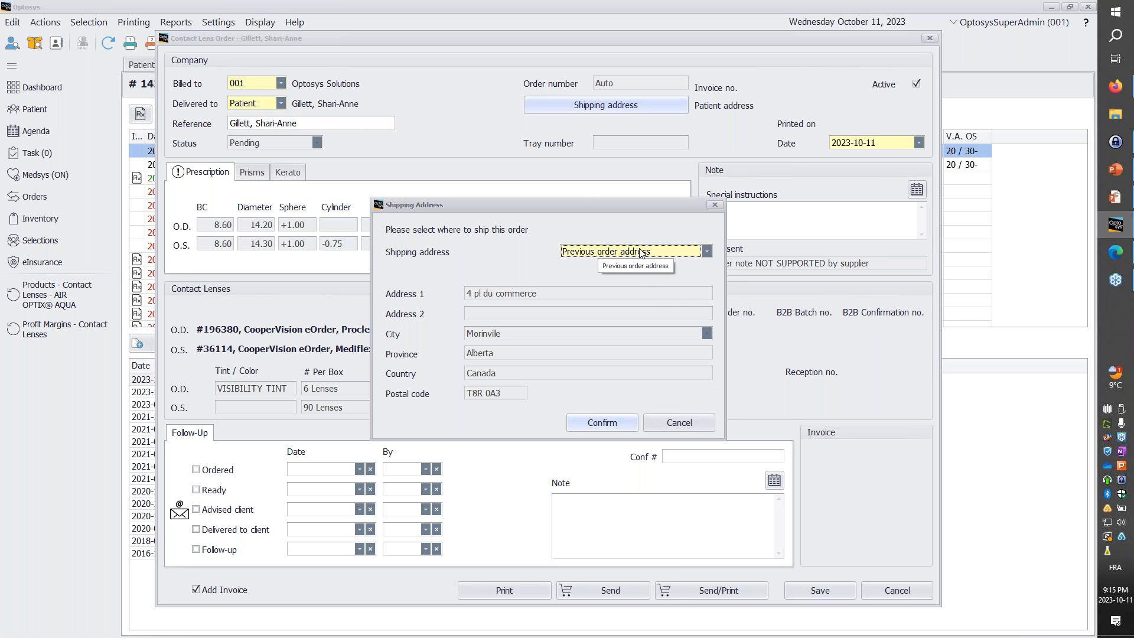
{"action": "left_click", "coordinate": [679, 422]}
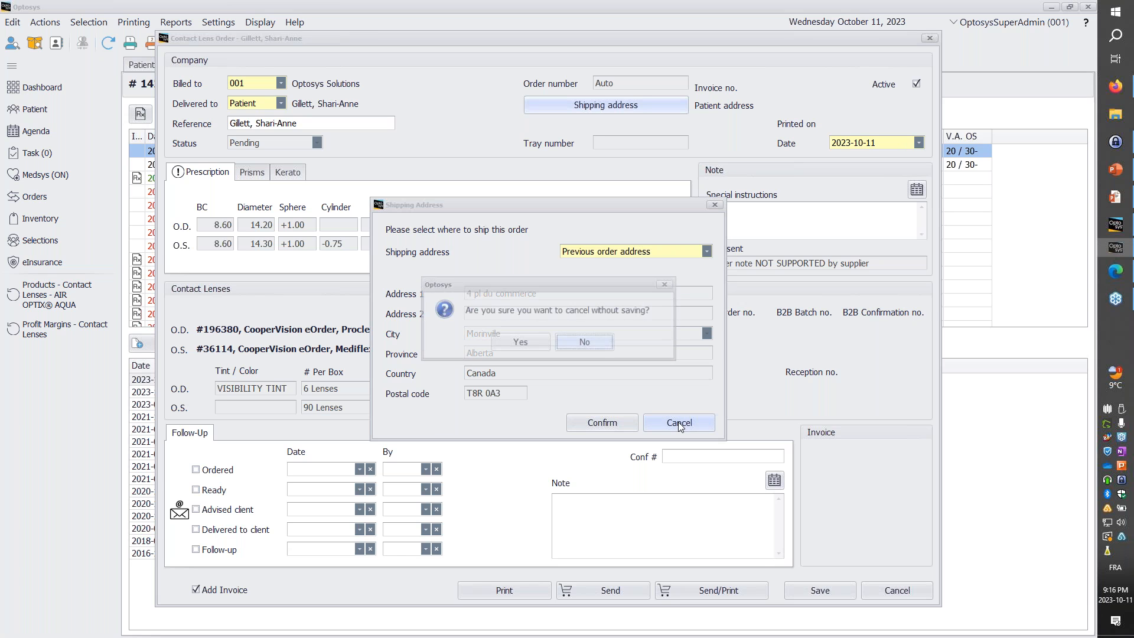
{"action": "left_click", "coordinate": [519, 343]}
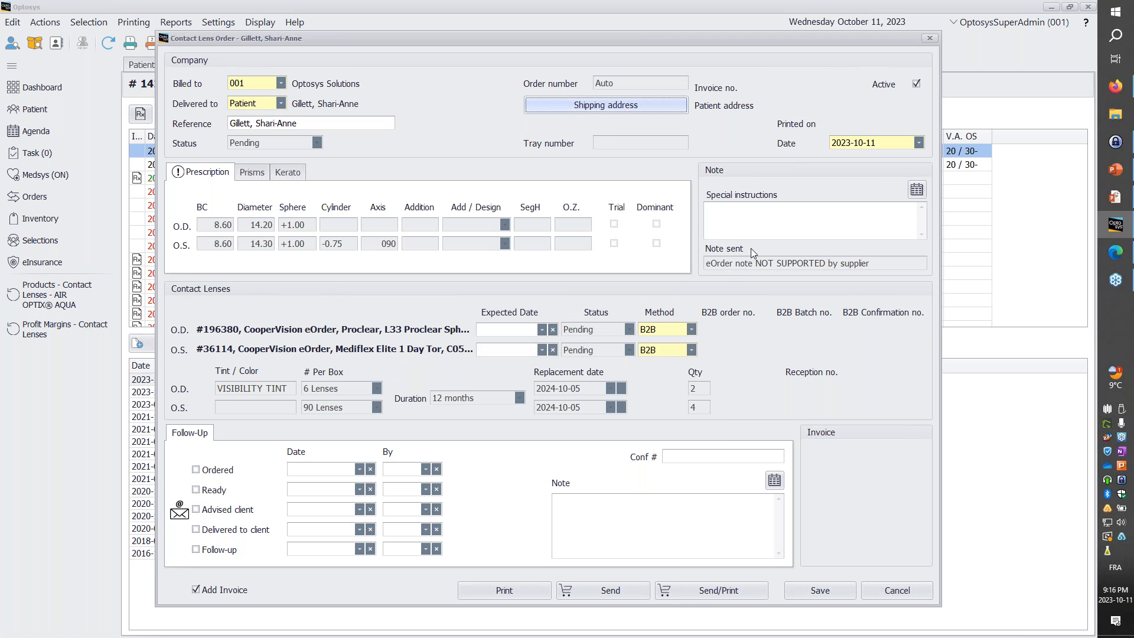
Step: Pick 17 October 2023 as the expected date from the right-eye calendar
{"action": "left_click", "coordinate": [542, 329]}
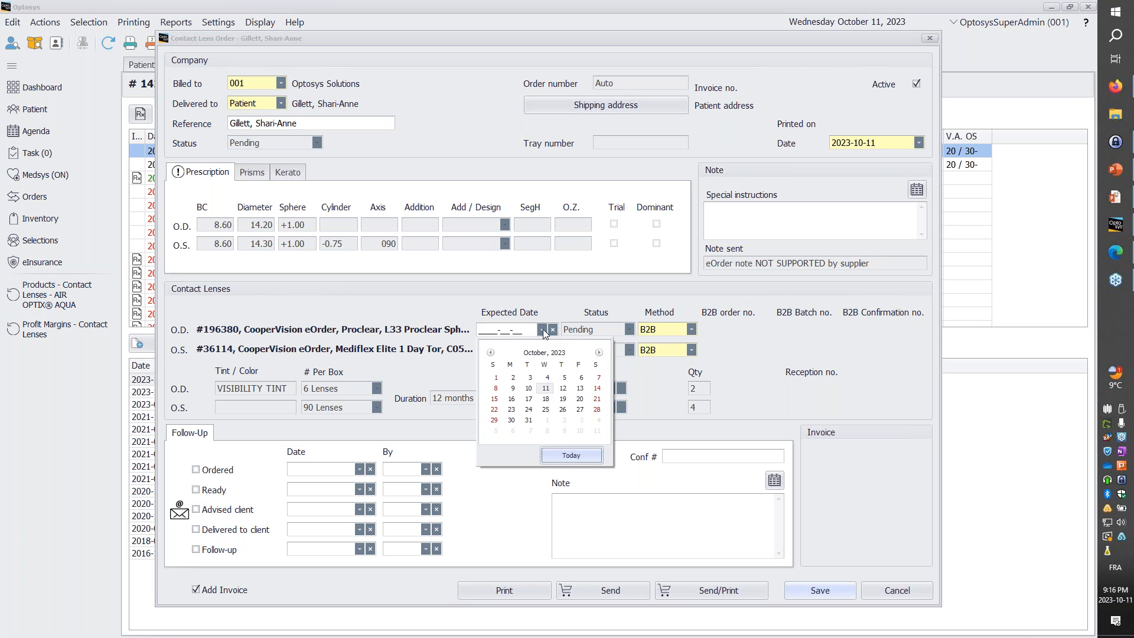
{"action": "left_click", "coordinate": [529, 399]}
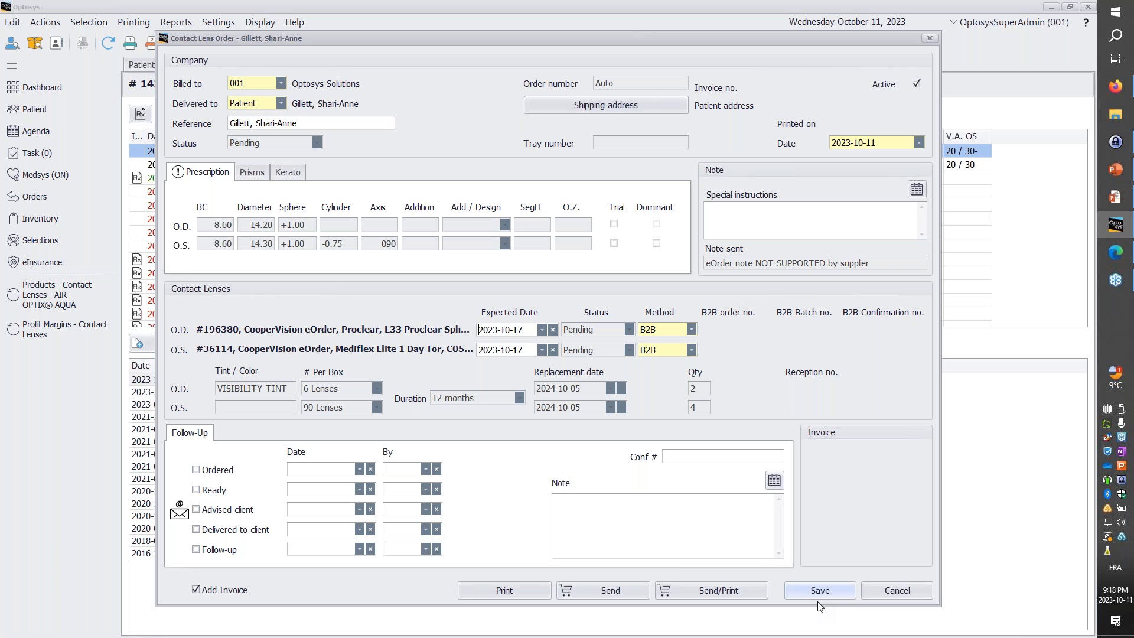
Step: Save the contact lens order and find the new order in the patient's Orders tab
{"action": "left_click", "coordinate": [803, 589]}
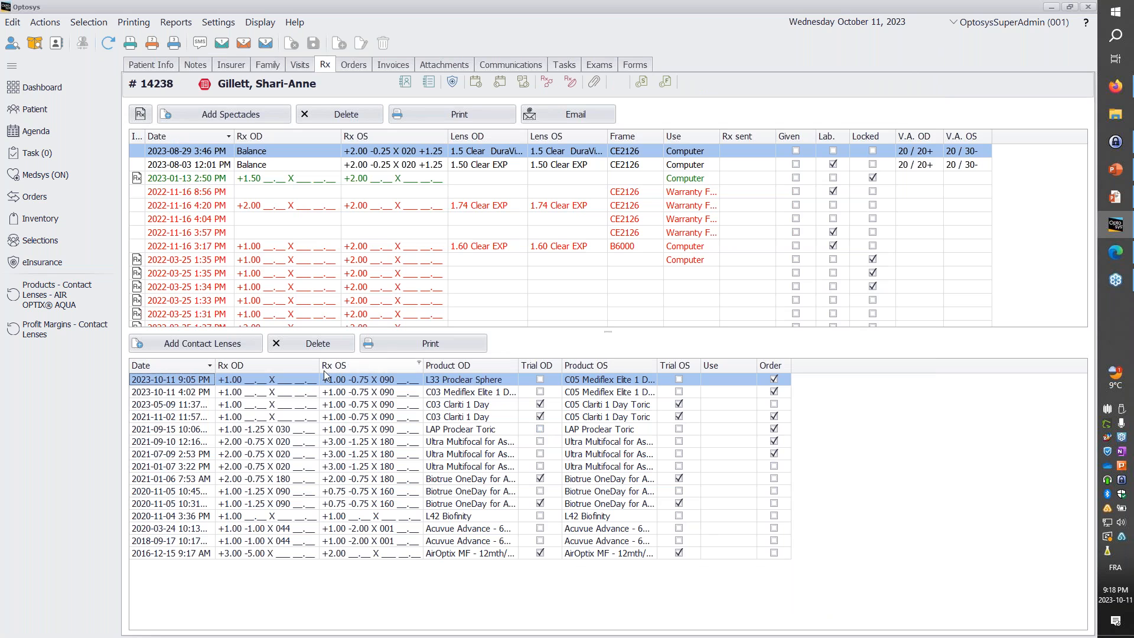
{"action": "left_click", "coordinate": [356, 385]}
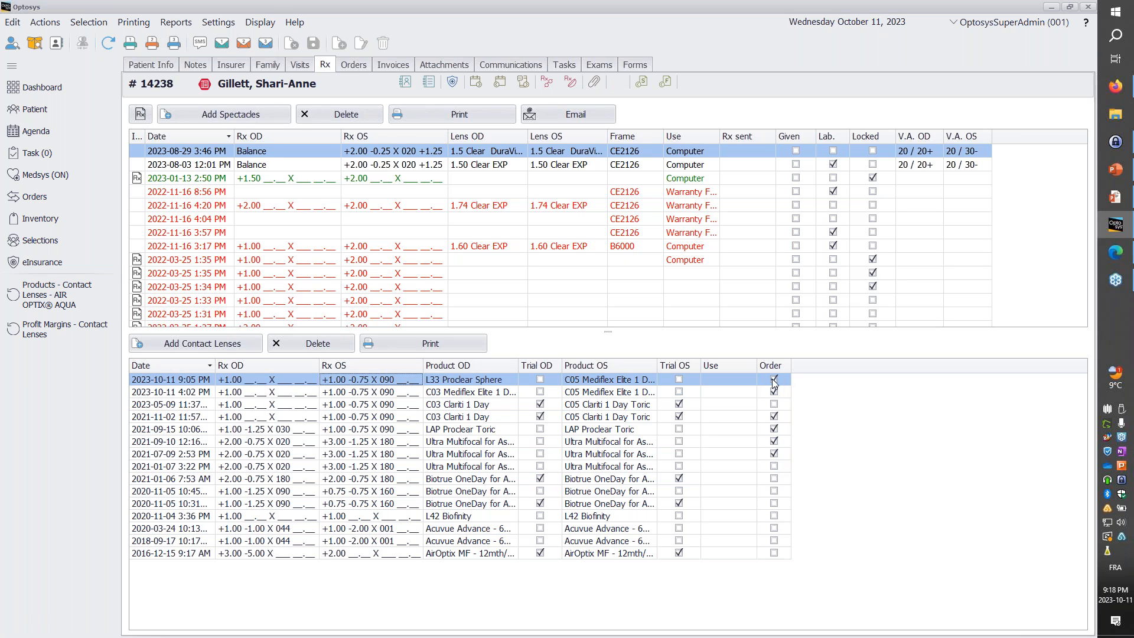
{"action": "left_click", "coordinate": [353, 64]}
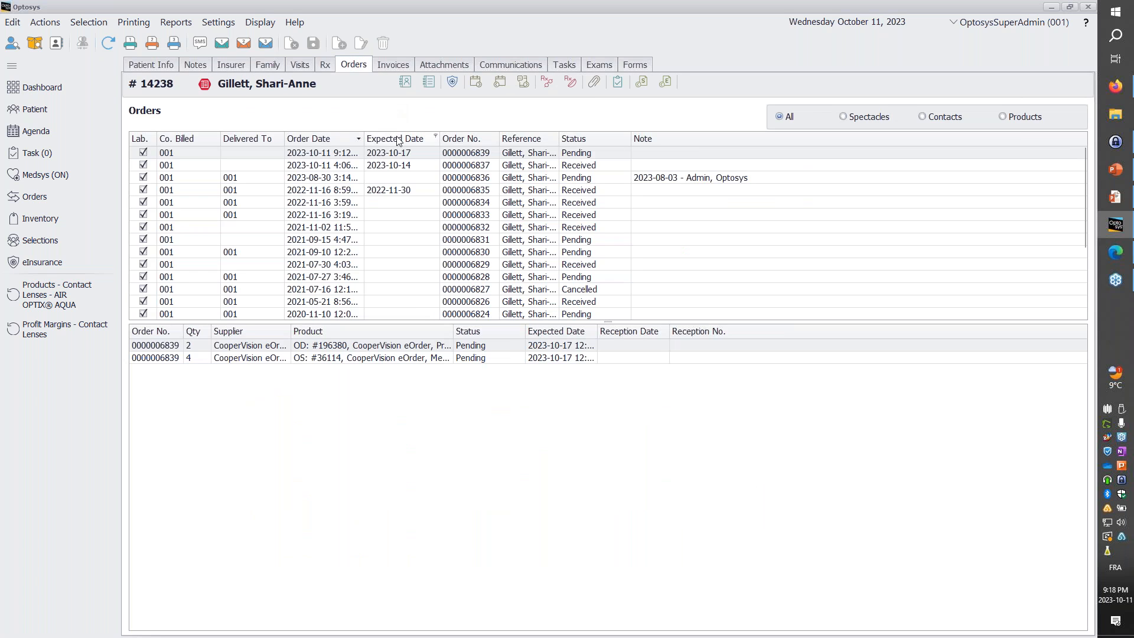
{"action": "left_click", "coordinate": [367, 154]}
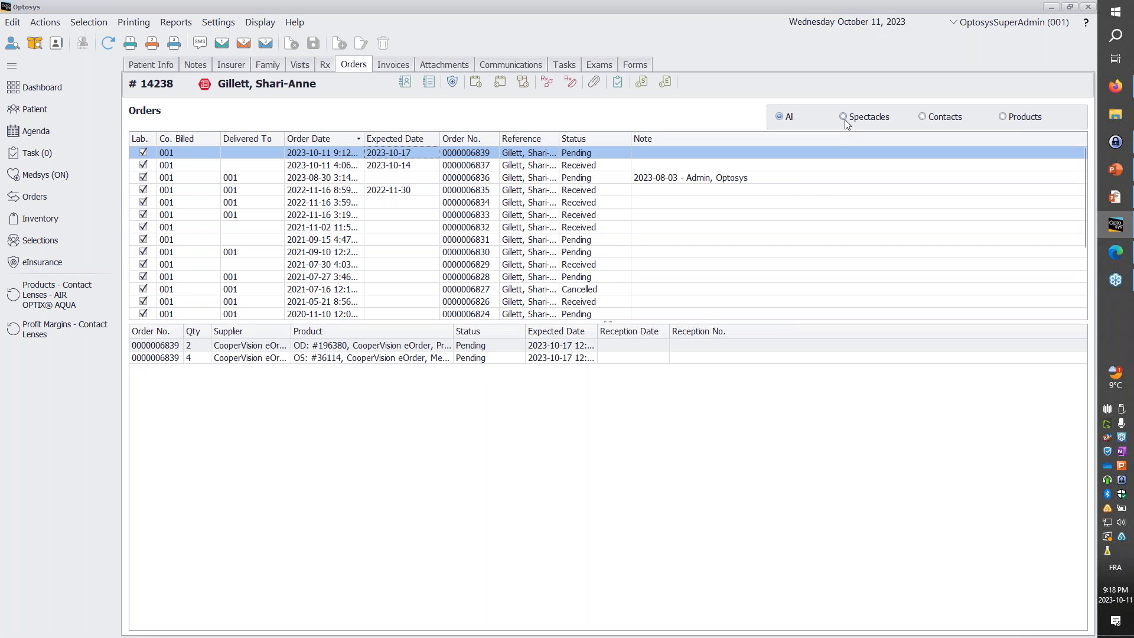
Step: Filter orders by Contacts, Spectacles, then All, and advance the PowerPoint slide show
{"action": "left_click", "coordinate": [939, 121]}
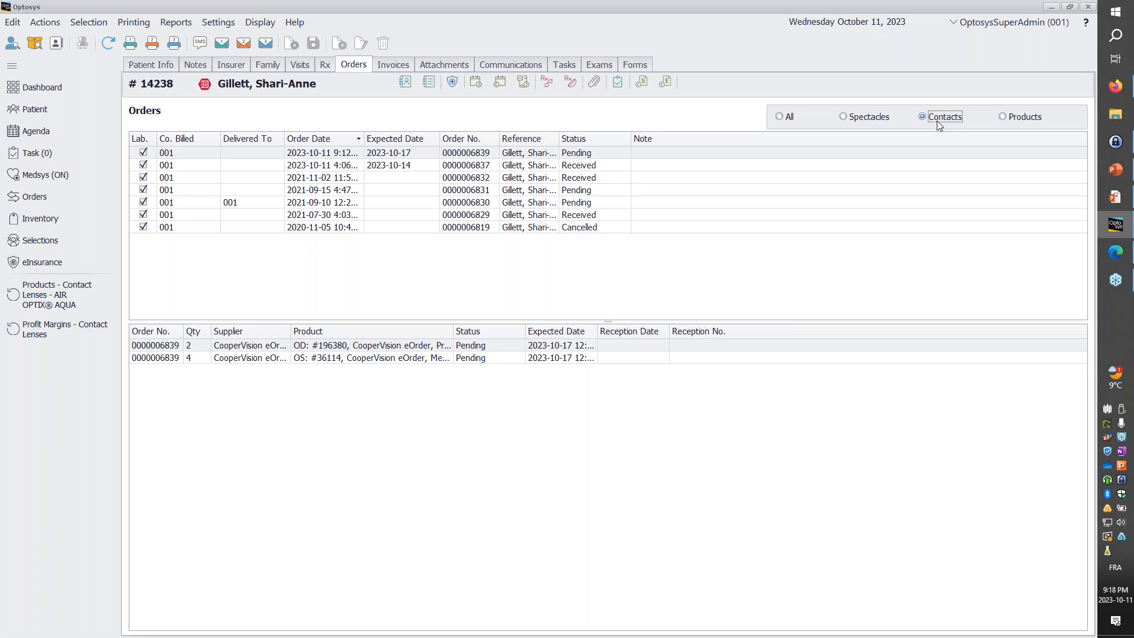
{"action": "left_click", "coordinate": [868, 117]}
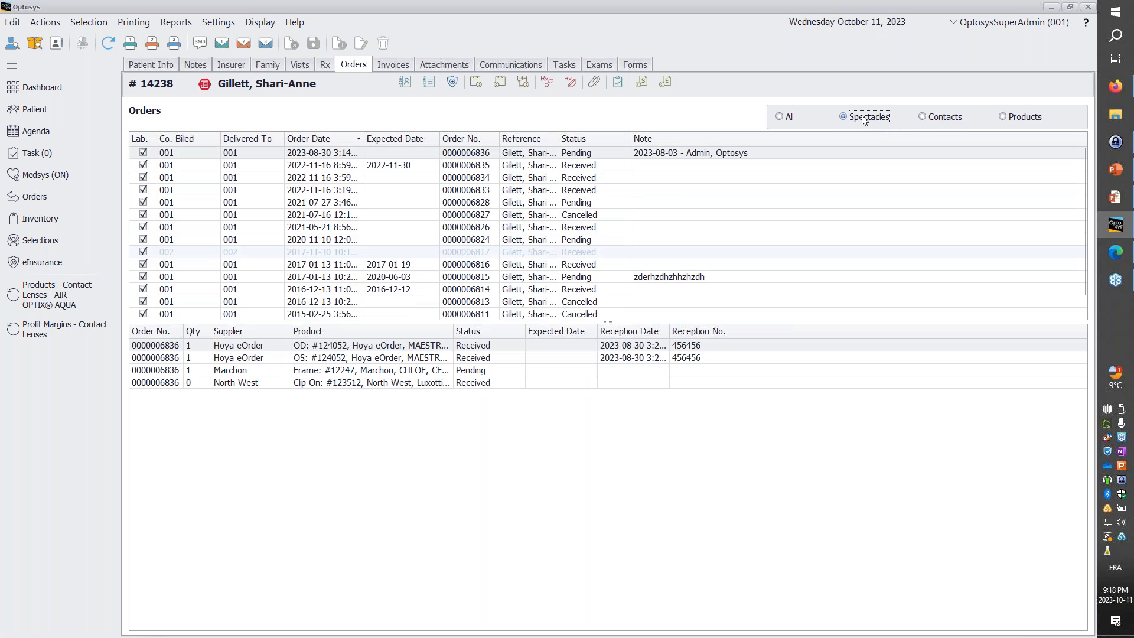
{"action": "left_click", "coordinate": [780, 116]}
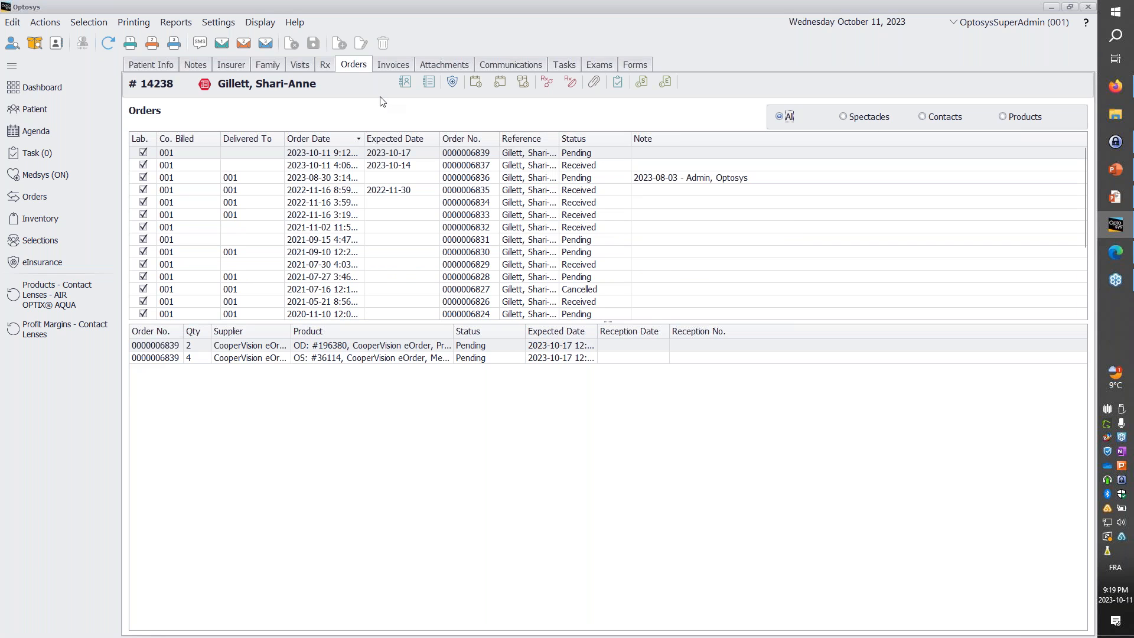
{"action": "key", "text": "alt+Tab"}
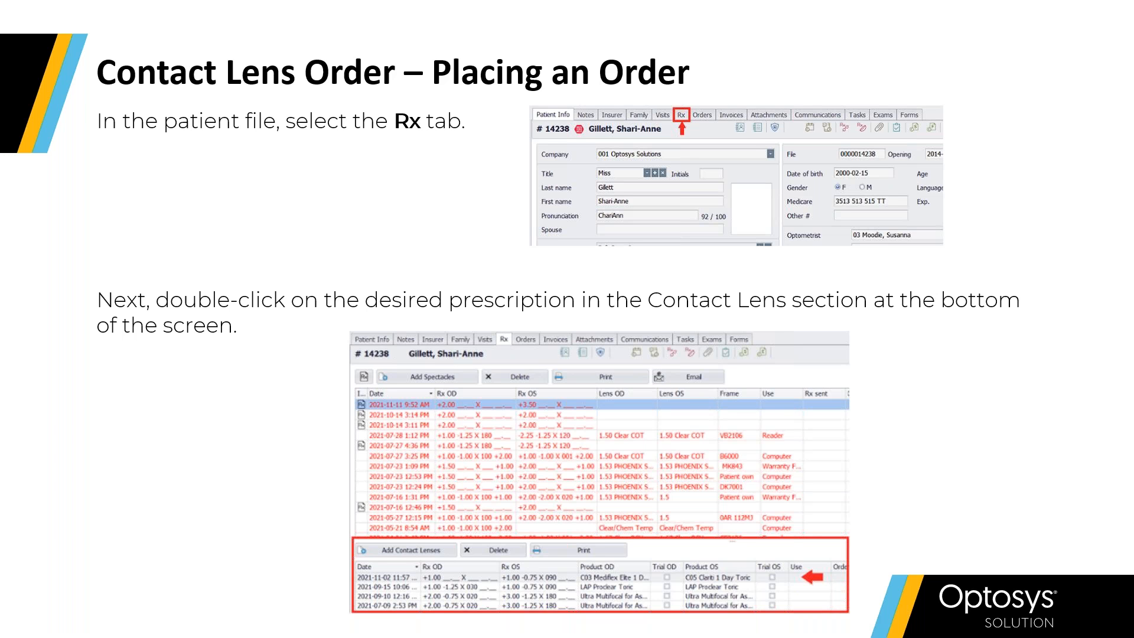
{"action": "key", "text": "Right"}
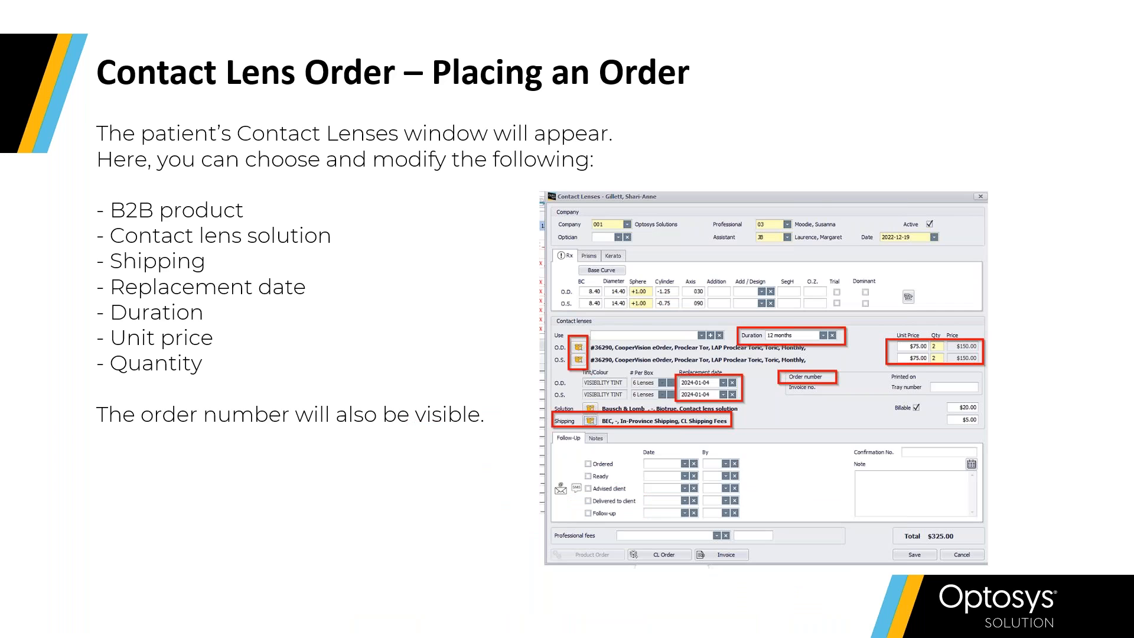
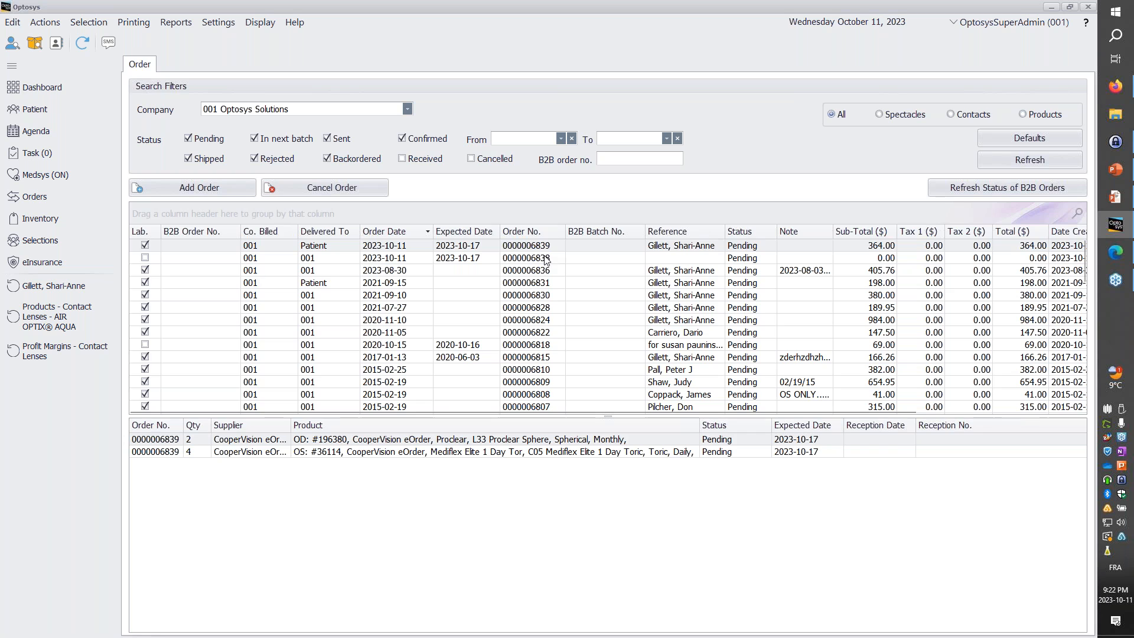
Step: Cycle the order filter through Contacts, Spectacles and Products, ending on Contacts
{"action": "left_click", "coordinate": [972, 115]}
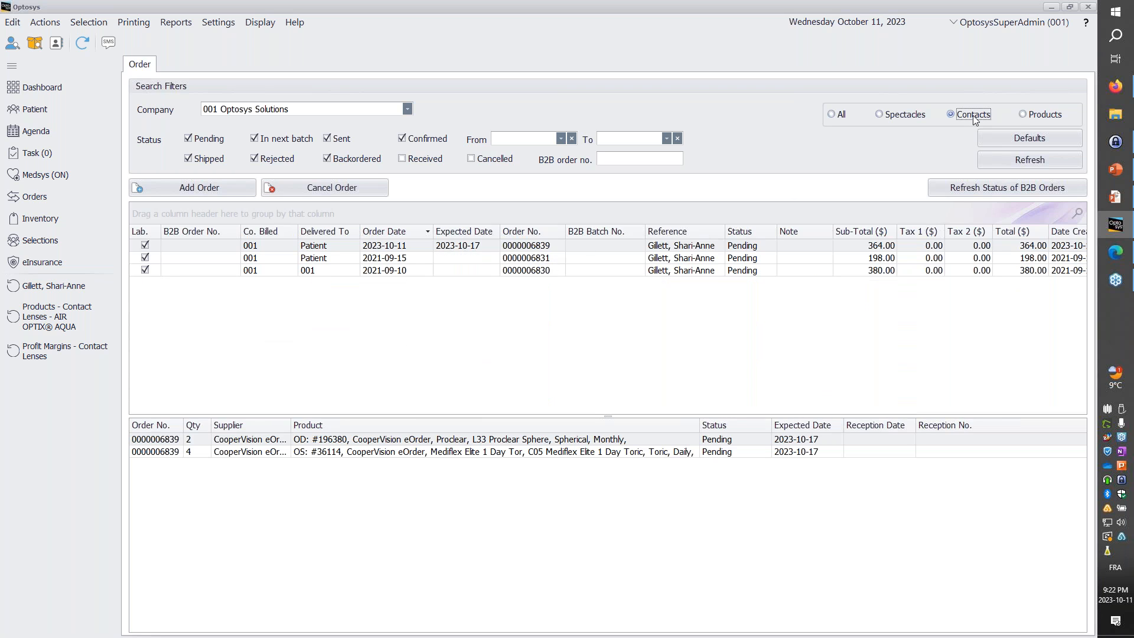
{"action": "left_click", "coordinate": [879, 114]}
{"action": "left_click", "coordinate": [967, 116]}
{"action": "left_click", "coordinate": [1042, 115]}
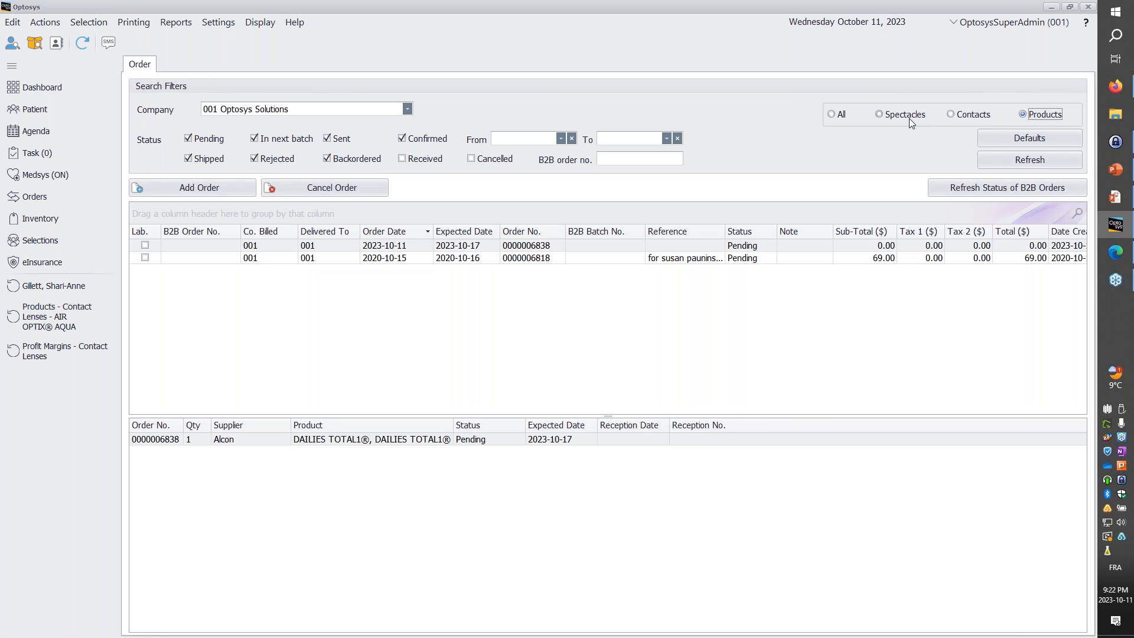
{"action": "left_click", "coordinate": [972, 115]}
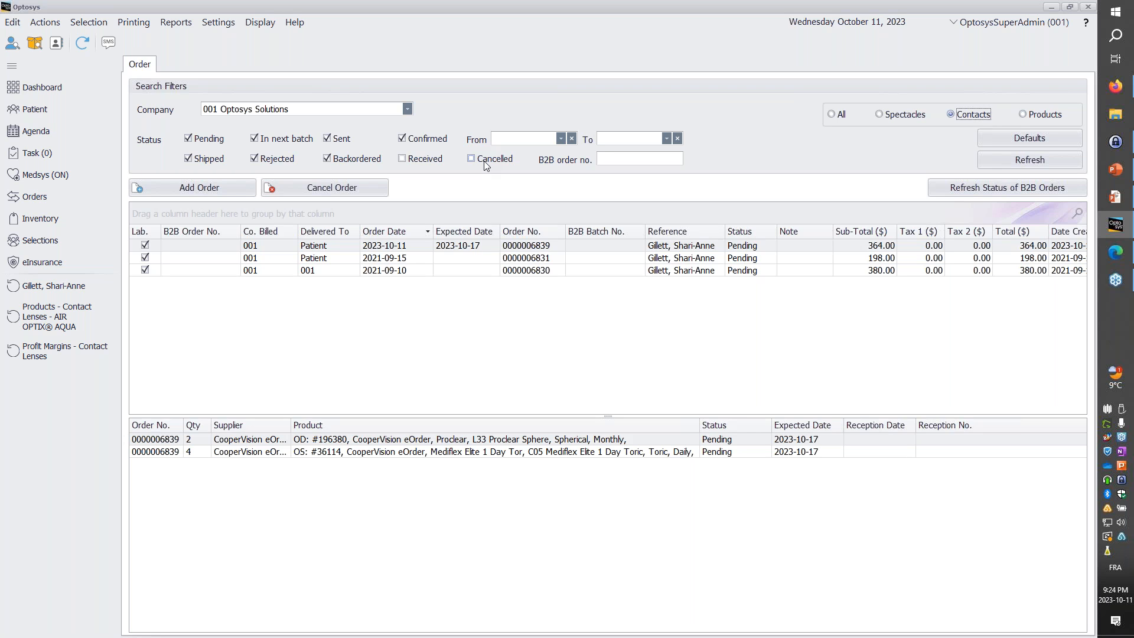
{"action": "right_click", "coordinate": [452, 248]}
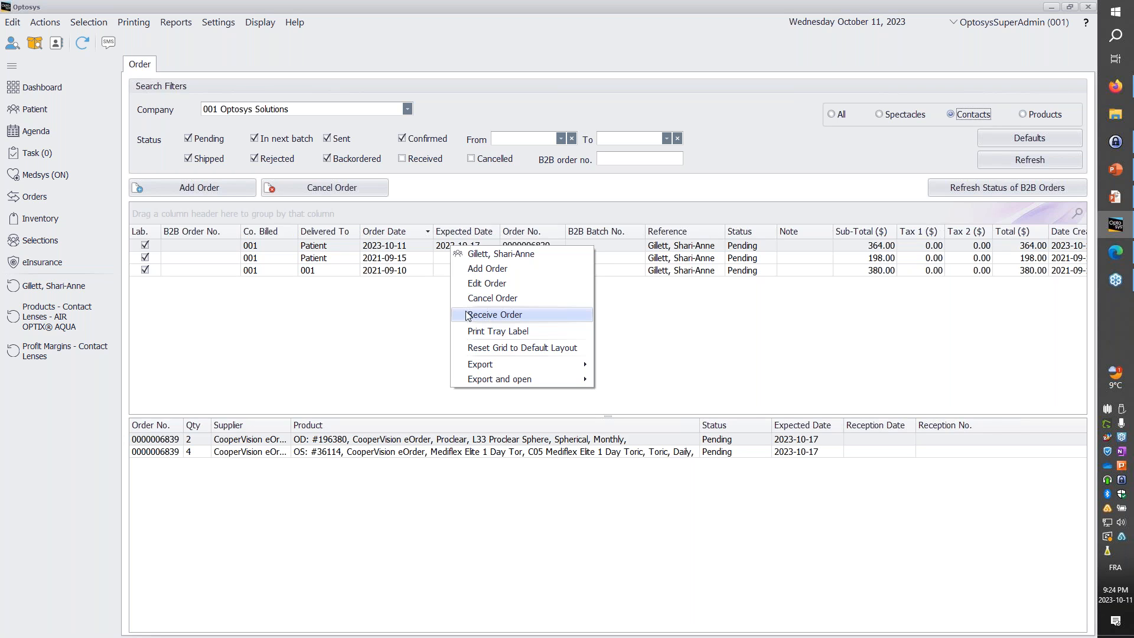
{"action": "left_click", "coordinate": [407, 306]}
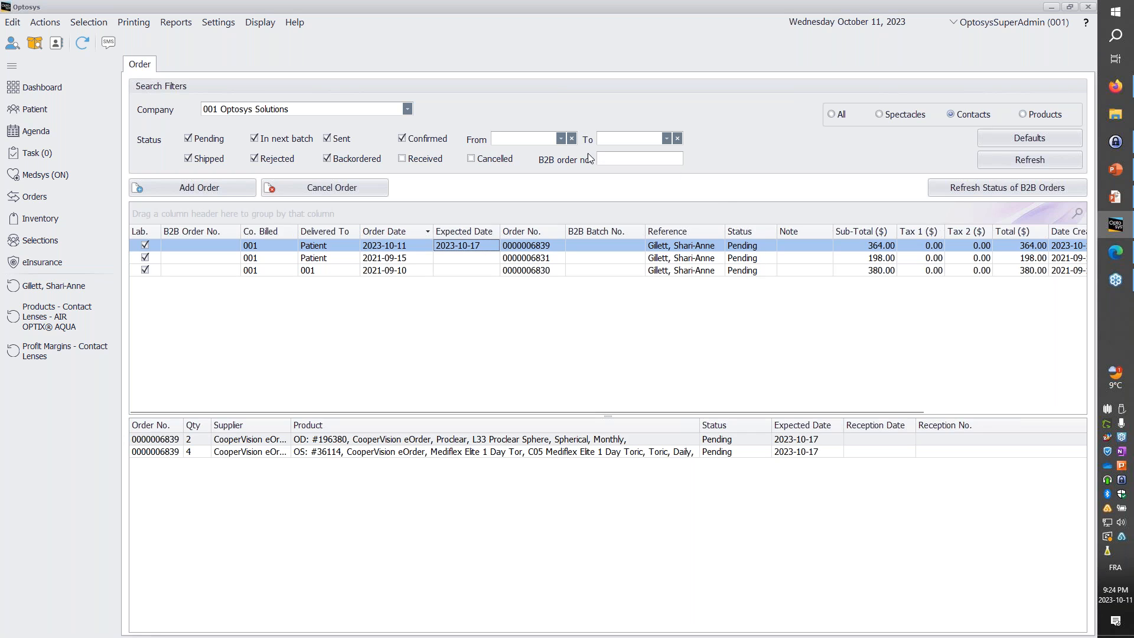
{"action": "left_click", "coordinate": [559, 140]}
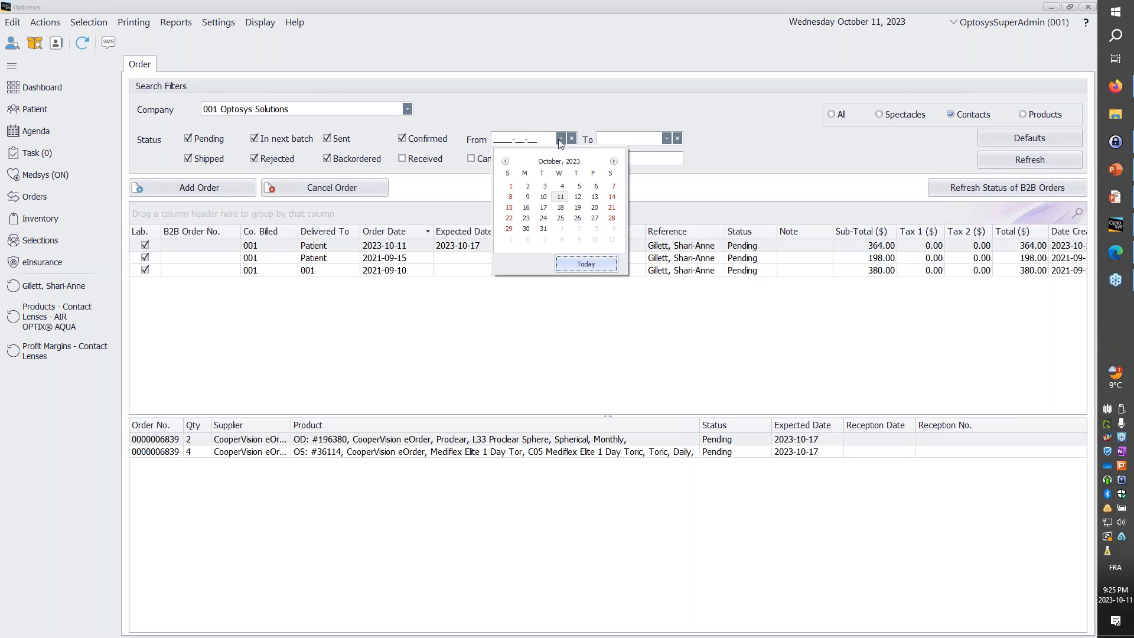
{"action": "left_click", "coordinate": [564, 111]}
{"action": "left_click", "coordinate": [616, 160]}
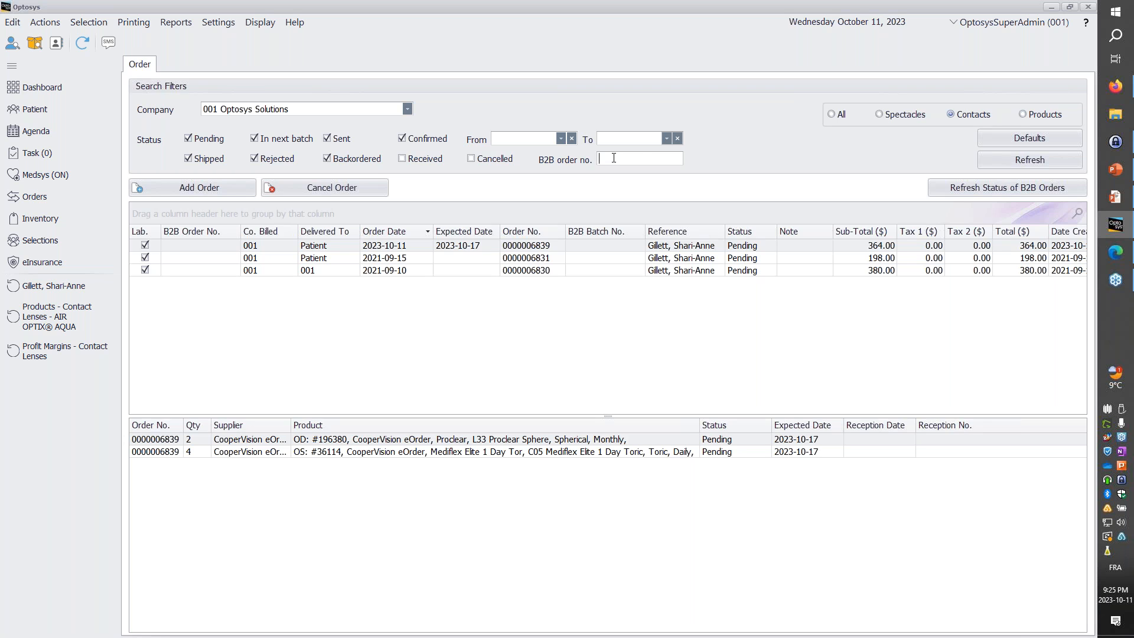
{"action": "type", "text": "453435435"}
{"action": "left_click", "coordinate": [1016, 164]}
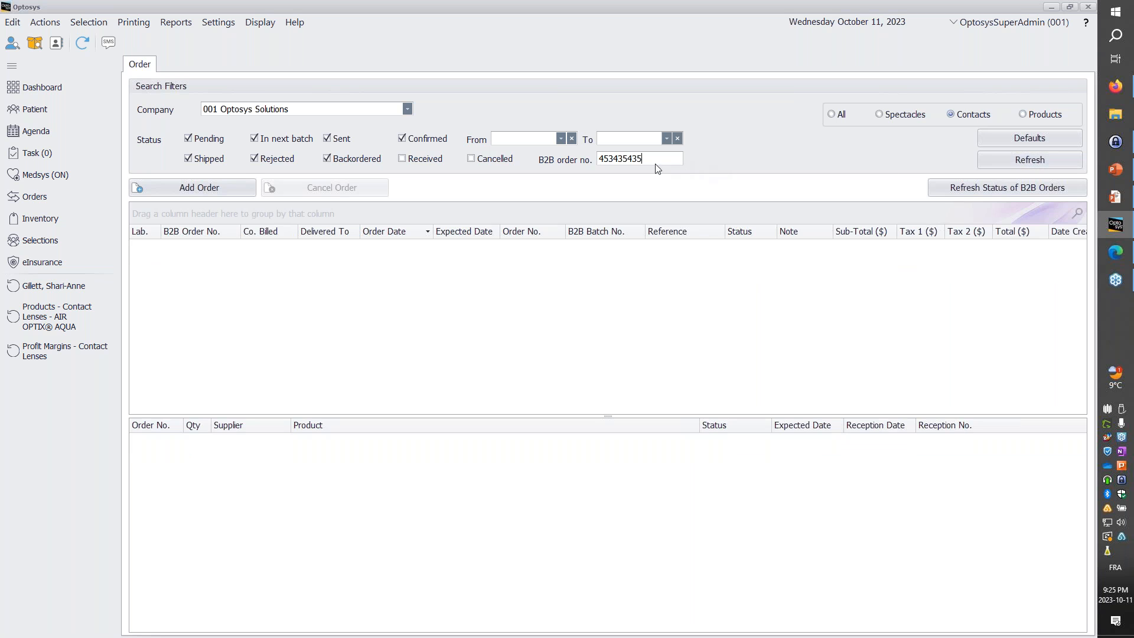
{"action": "double_click", "coordinate": [633, 157]}
{"action": "key", "text": "BackSpace"}
{"action": "left_click", "coordinate": [1003, 160]}
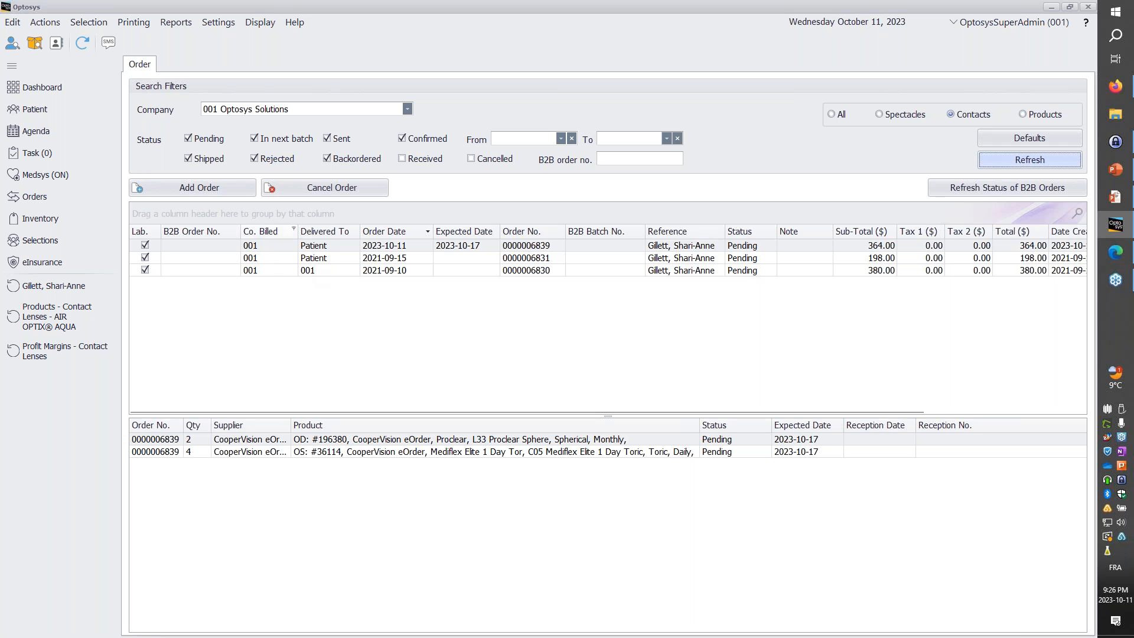
Step: Sort by B2B Order No. both ways, search 6831 then clear it, and open that column's filter
{"action": "left_click", "coordinate": [195, 236]}
{"action": "left_click", "coordinate": [195, 231]}
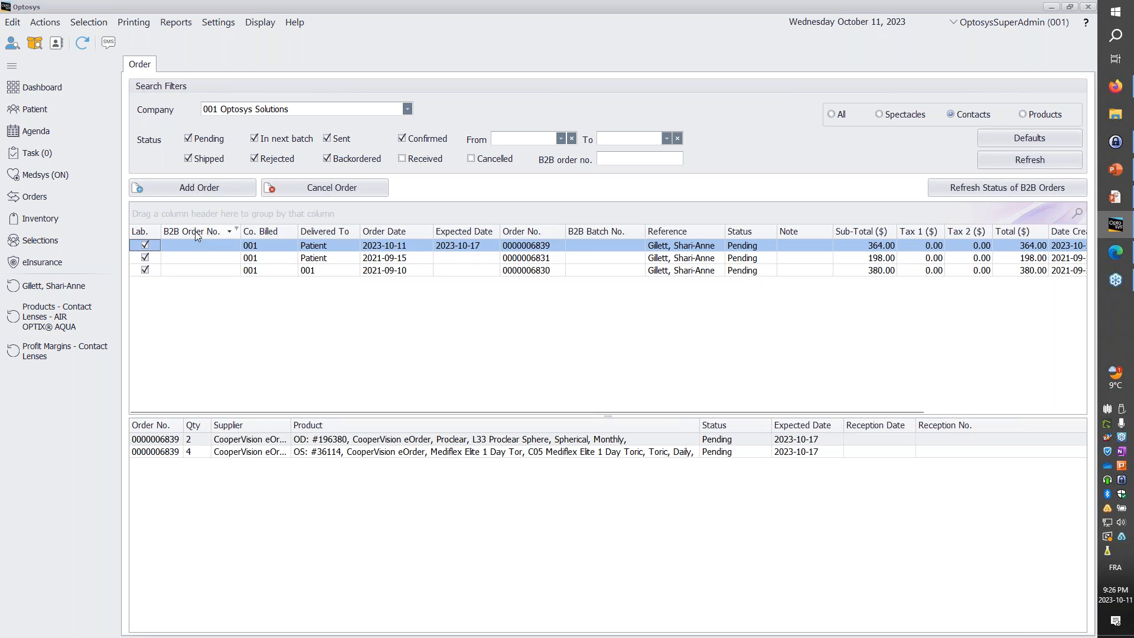
{"action": "left_click", "coordinate": [1077, 213]}
{"action": "left_click", "coordinate": [1016, 212]}
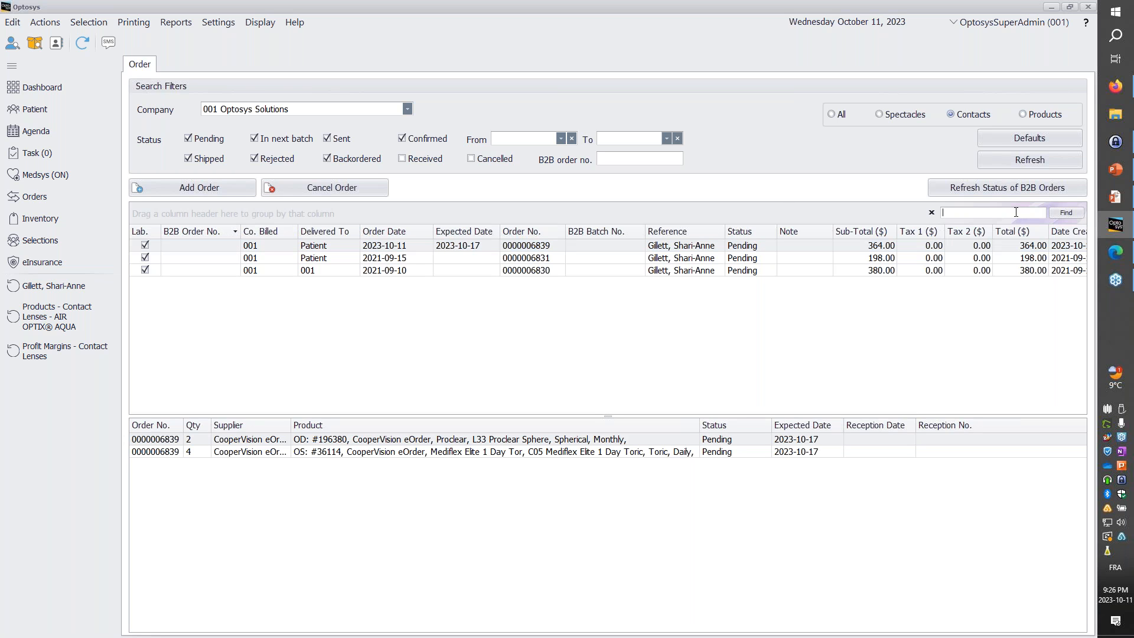
{"action": "type", "text": "6831"}
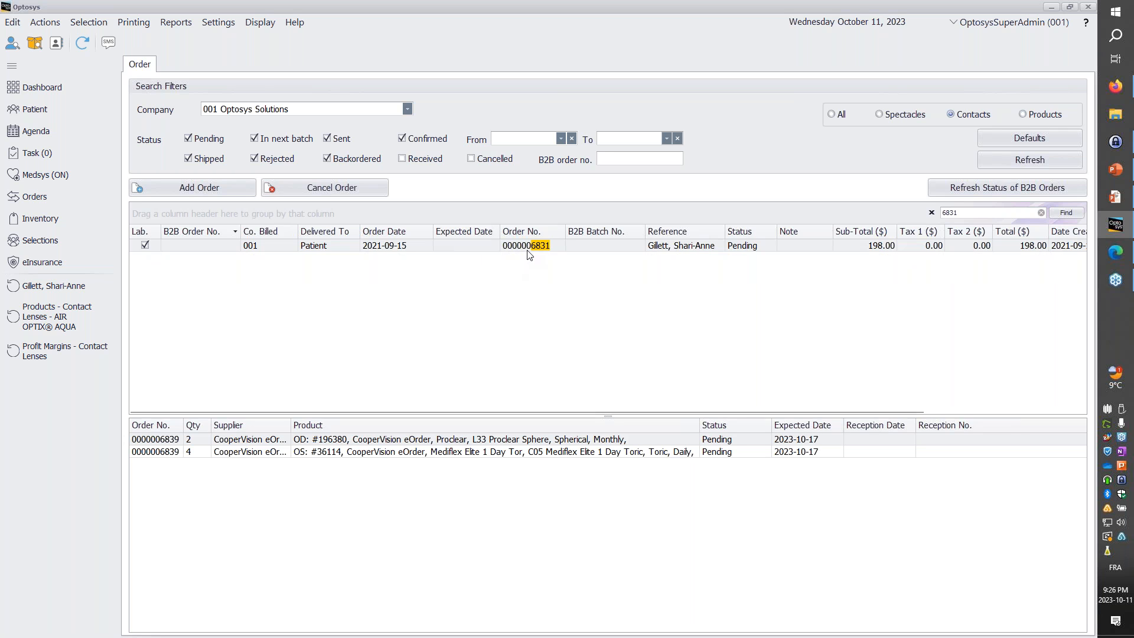
{"action": "key", "text": "BackSpace"}
{"action": "key", "text": "BackSpace"}
{"action": "key", "text": "BackSpace"}
{"action": "key", "text": "BackSpace"}
{"action": "left_click", "coordinate": [236, 231]}
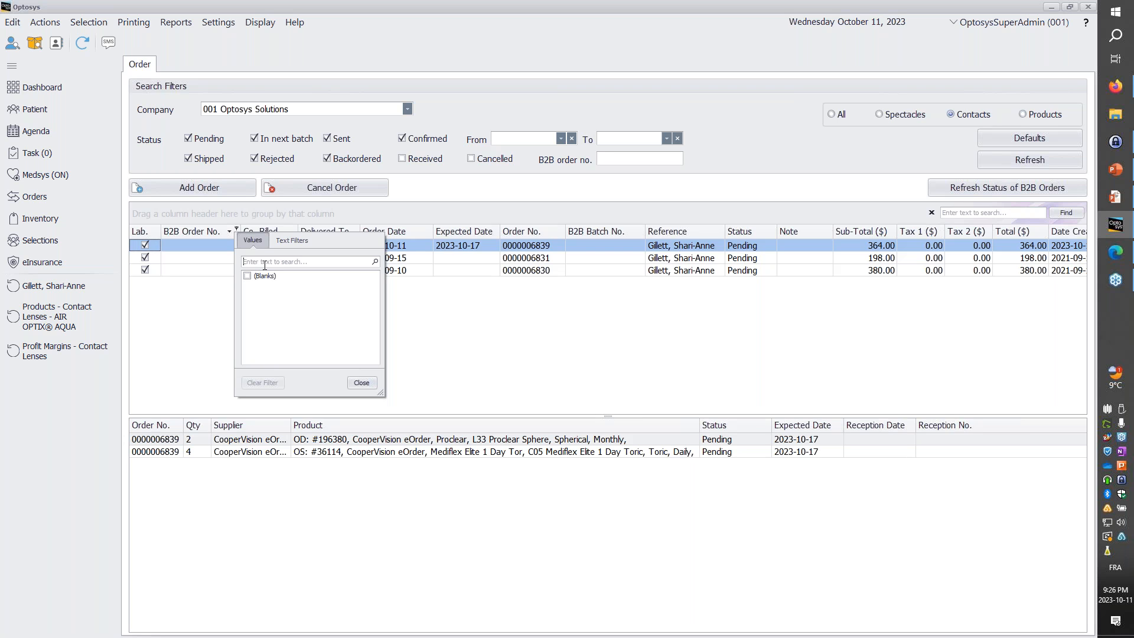
{"action": "left_click", "coordinate": [361, 383]}
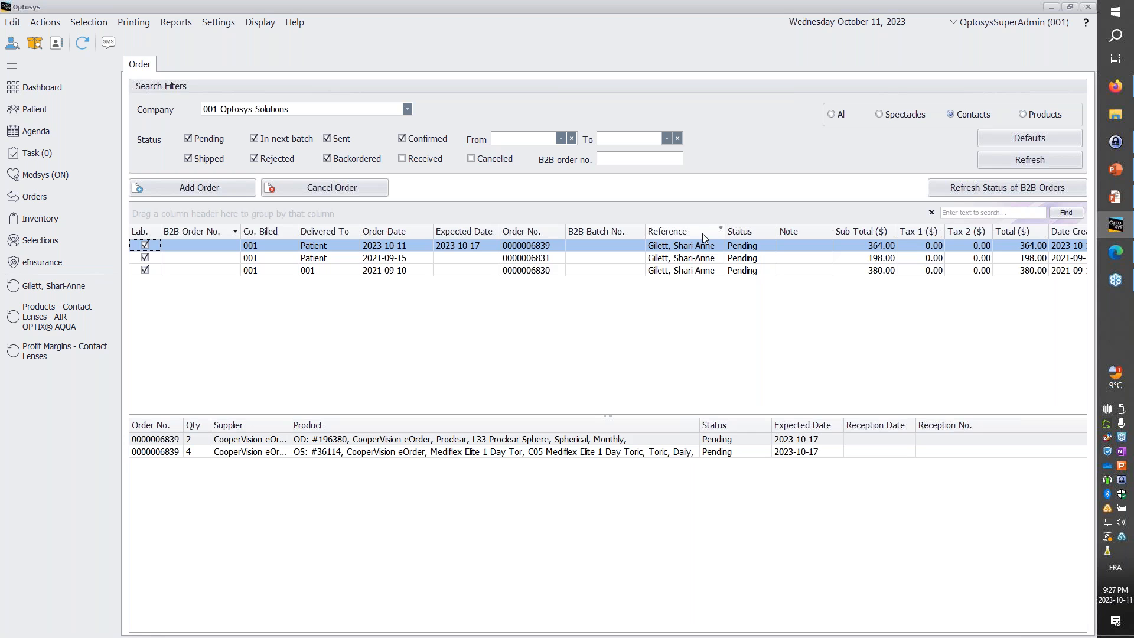
{"action": "left_click", "coordinate": [371, 243]}
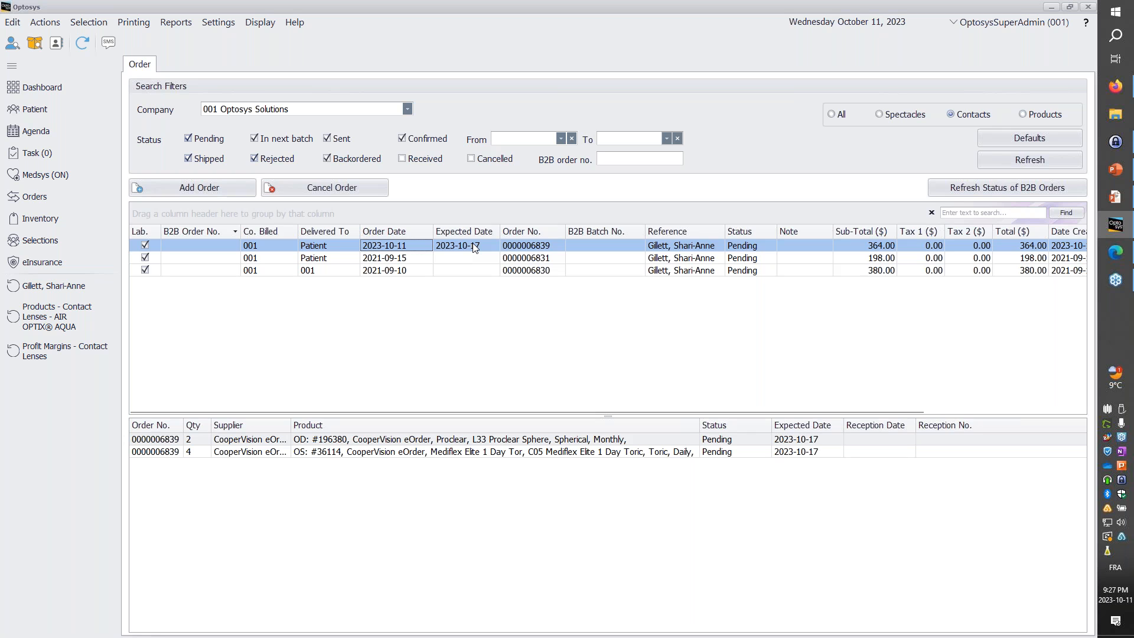
{"action": "right_click", "coordinate": [376, 248]}
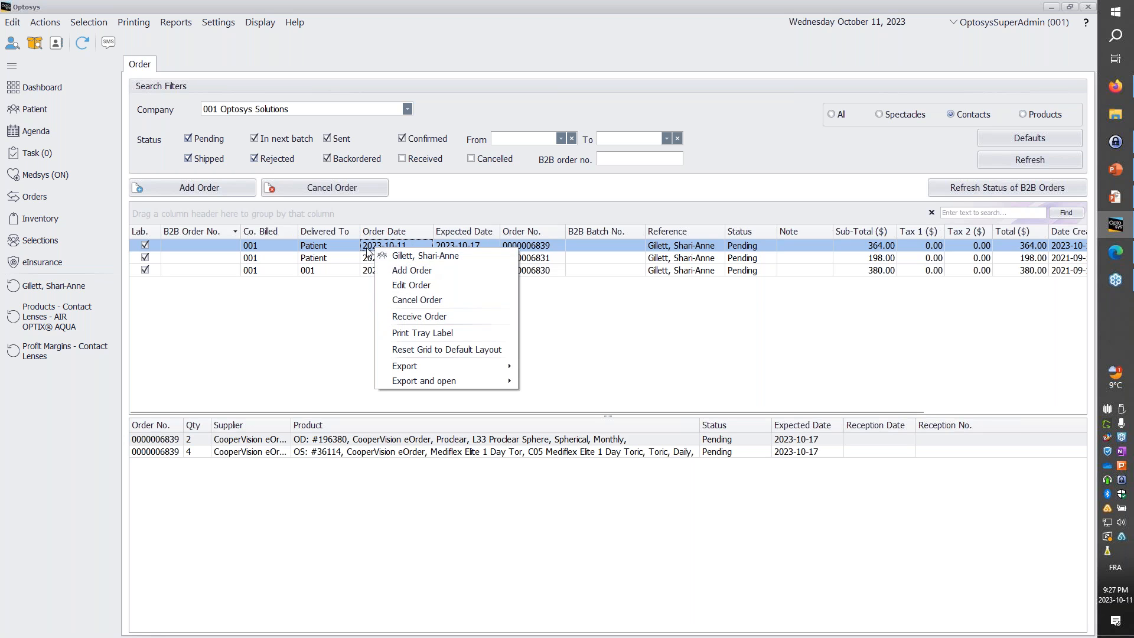
{"action": "left_click", "coordinate": [367, 251]}
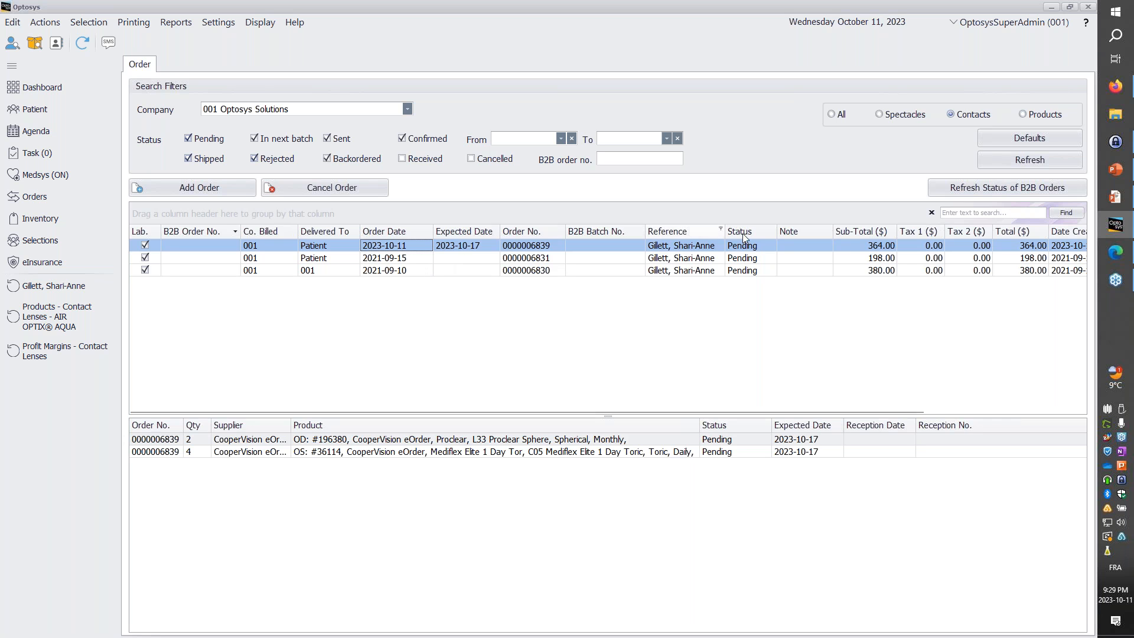
Step: Switch the order filter from Spectacles and Contacts to Products, and start a new stock order
{"action": "left_click", "coordinate": [881, 117]}
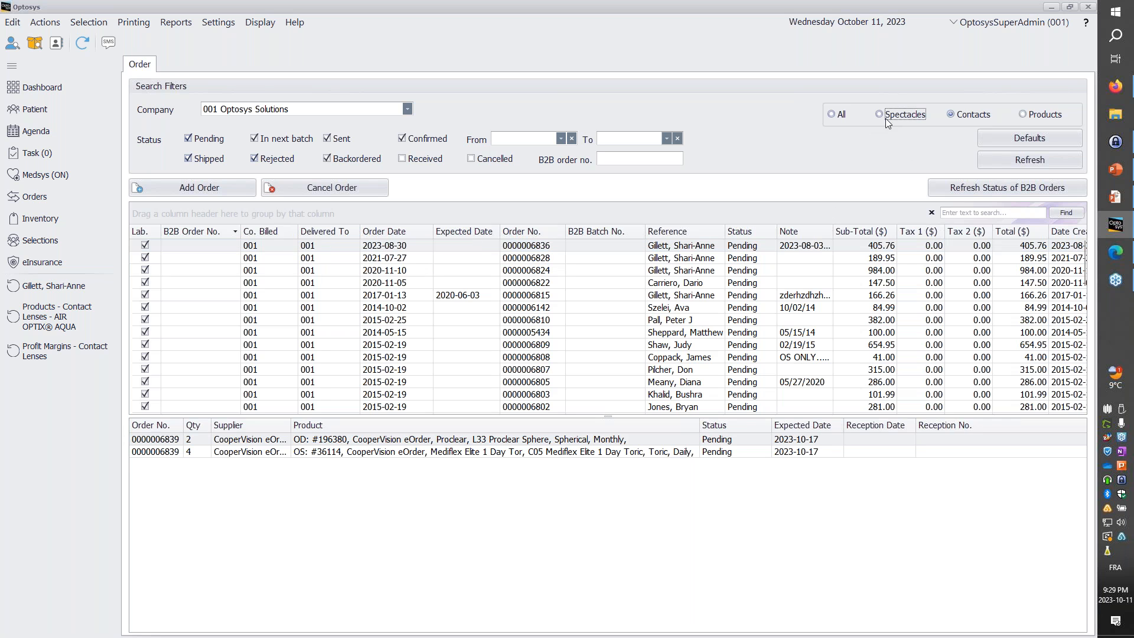
{"action": "left_click", "coordinate": [963, 118]}
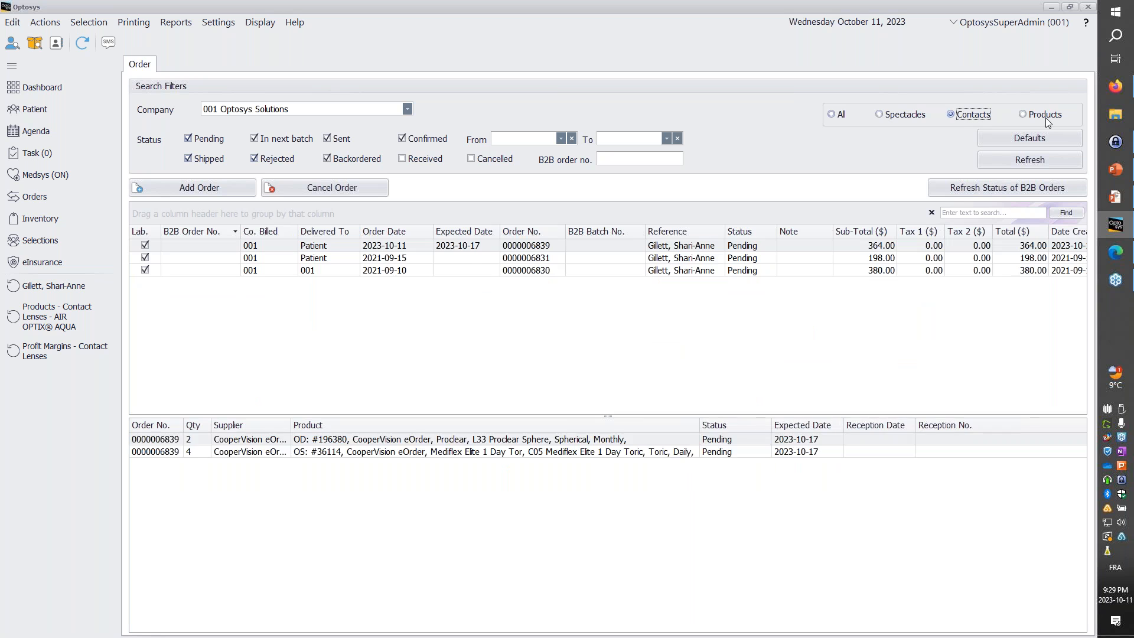
{"action": "left_click", "coordinate": [1045, 118]}
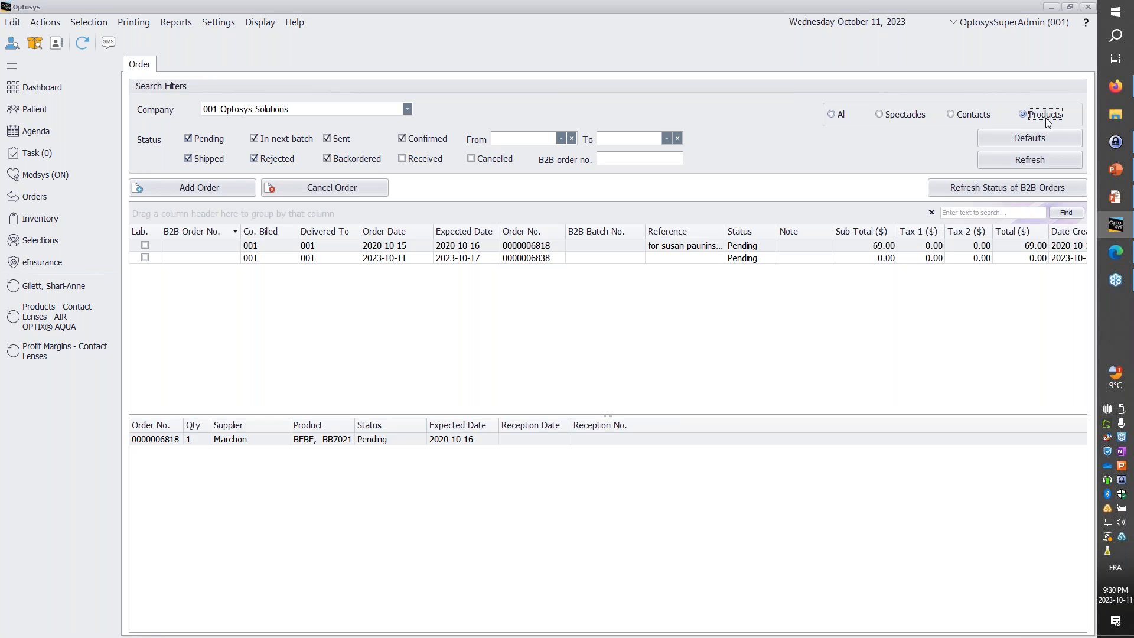
{"action": "left_click", "coordinate": [181, 189]}
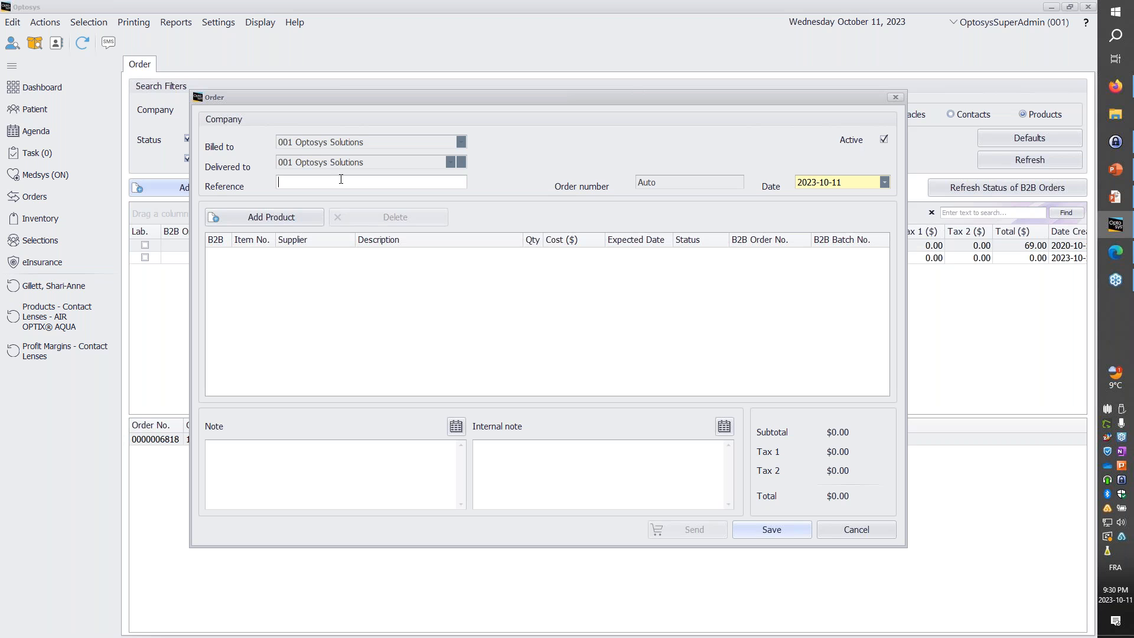
Step: Search Contact Lens products from supplier Alcon, brand AIR OPTIX® AQUA, and open the result
{"action": "left_click", "coordinate": [291, 218]}
{"action": "left_click", "coordinate": [367, 129]}
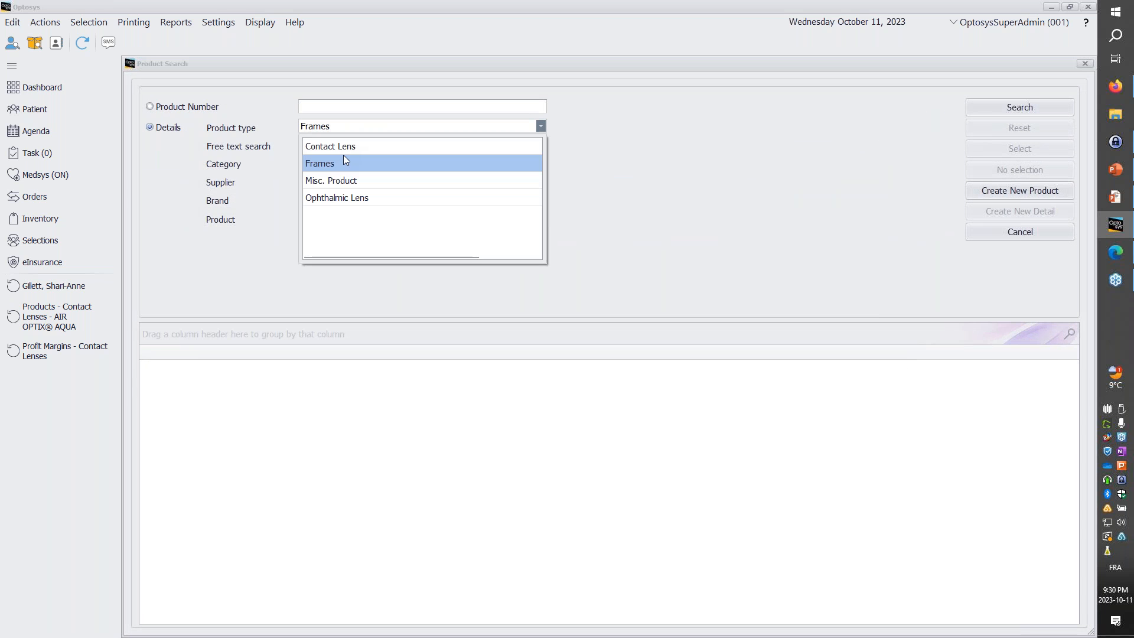
{"action": "left_click", "coordinate": [342, 148]}
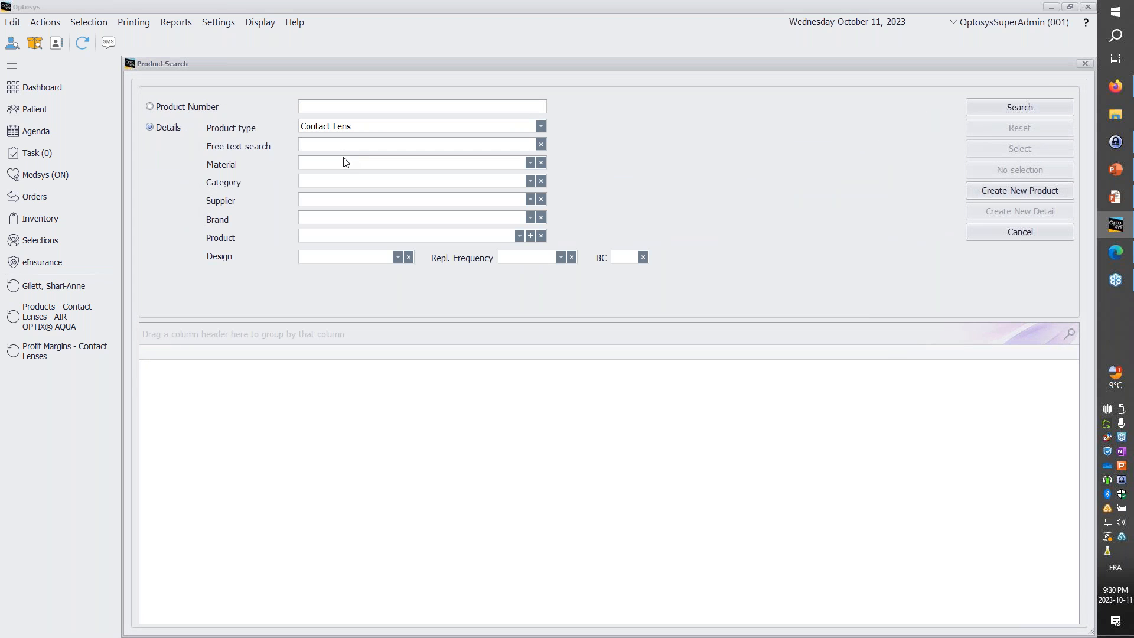
{"action": "left_click", "coordinate": [334, 201]}
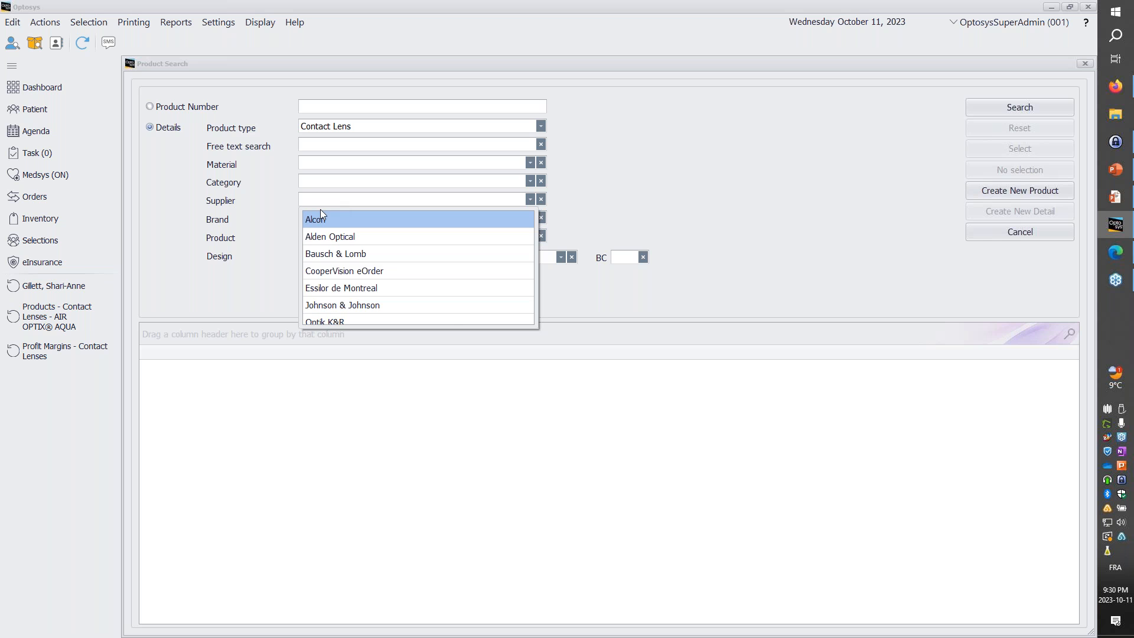
{"action": "left_click", "coordinate": [320, 220]}
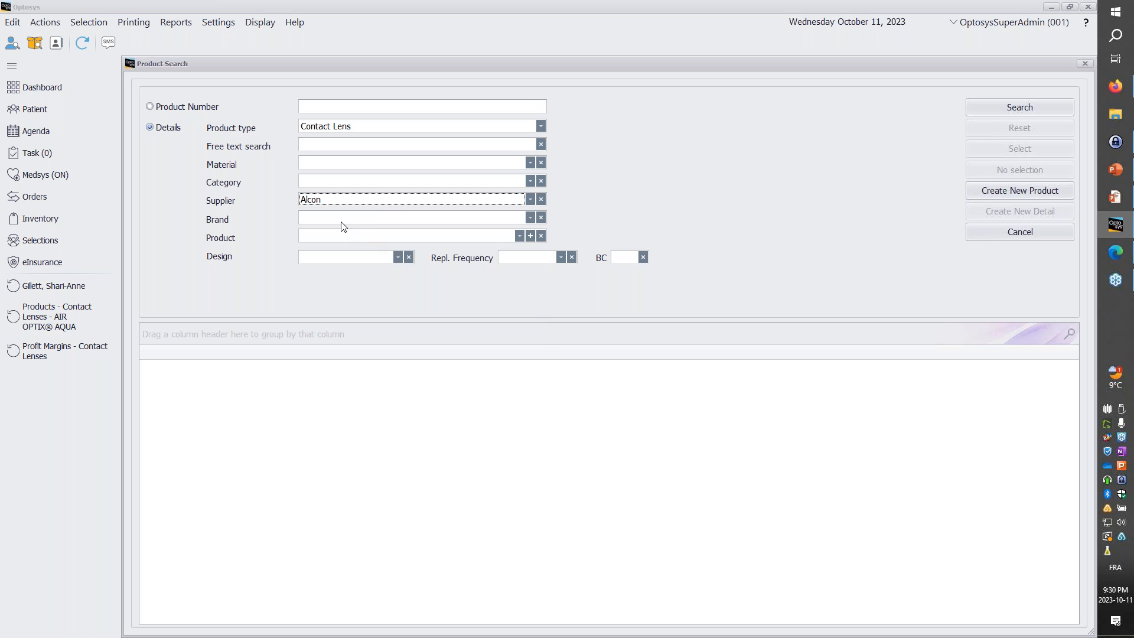
{"action": "left_click", "coordinate": [341, 222]}
{"action": "left_click", "coordinate": [346, 239]}
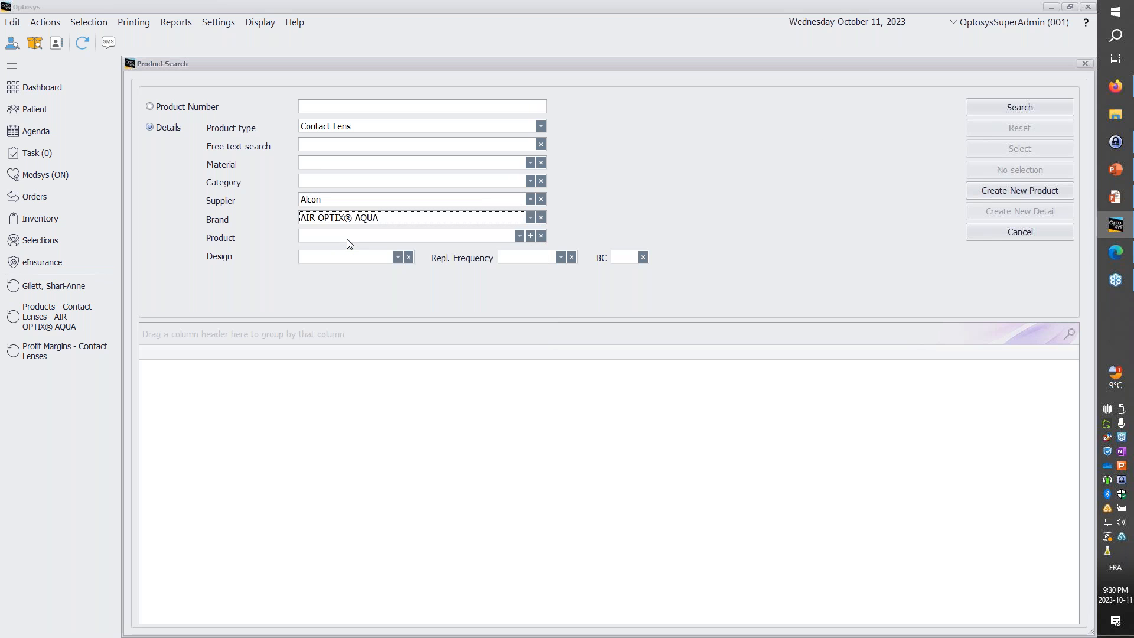
{"action": "left_click", "coordinate": [973, 108]}
{"action": "double_click", "coordinate": [438, 366]}
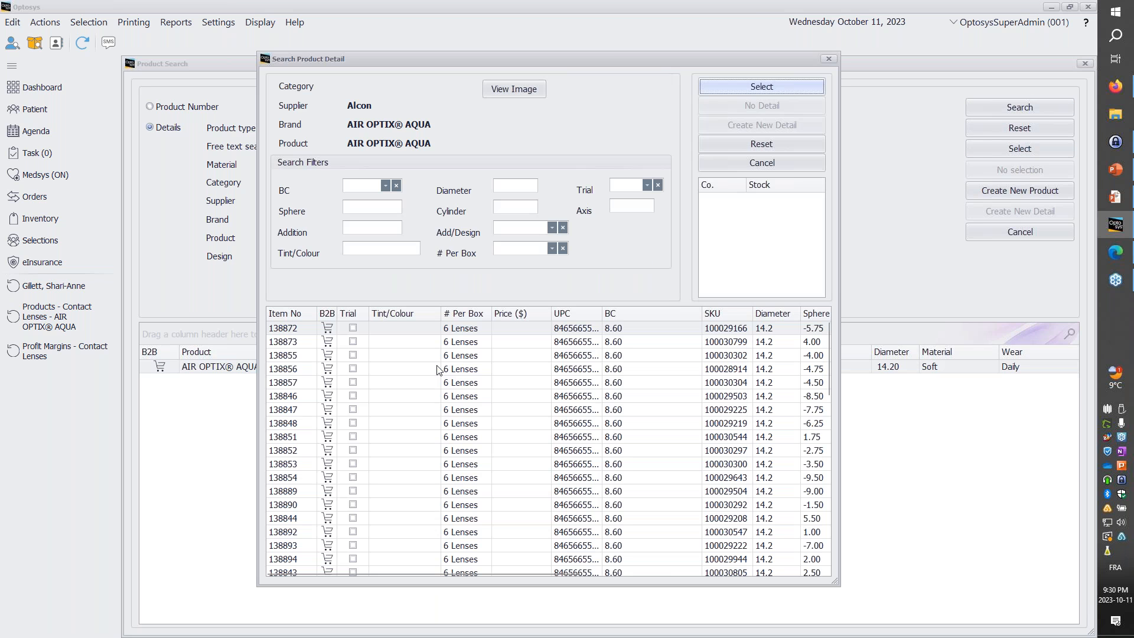
Step: Choose AIR OPTIX® AQUA item 138872, sphere -5.75, for the order line
{"action": "left_click", "coordinate": [464, 329]}
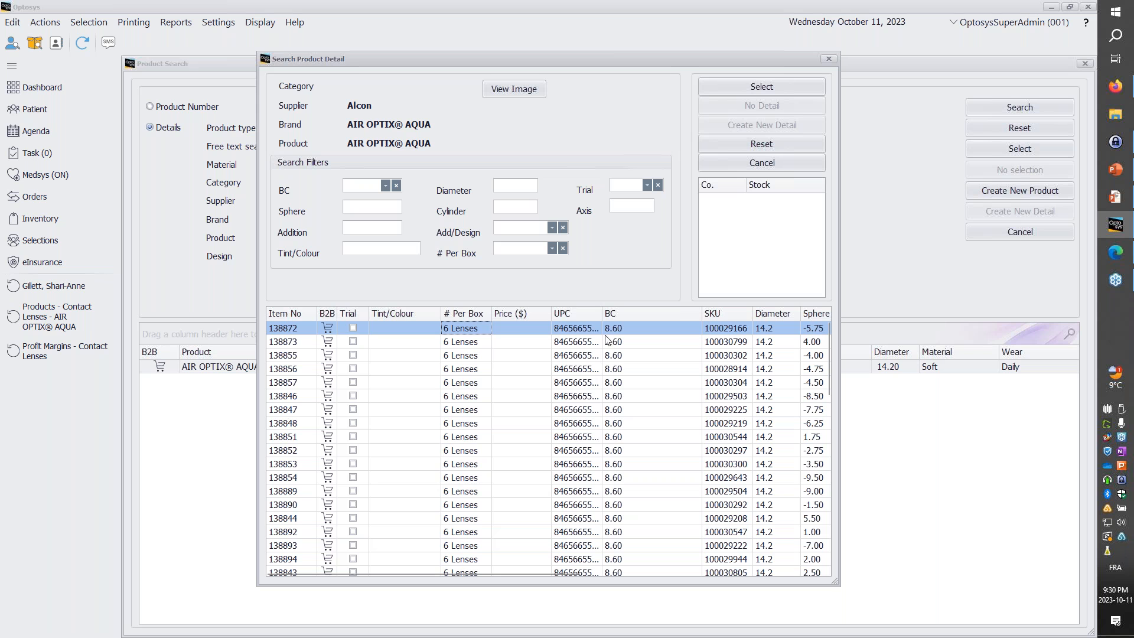
{"action": "double_click", "coordinate": [509, 328]}
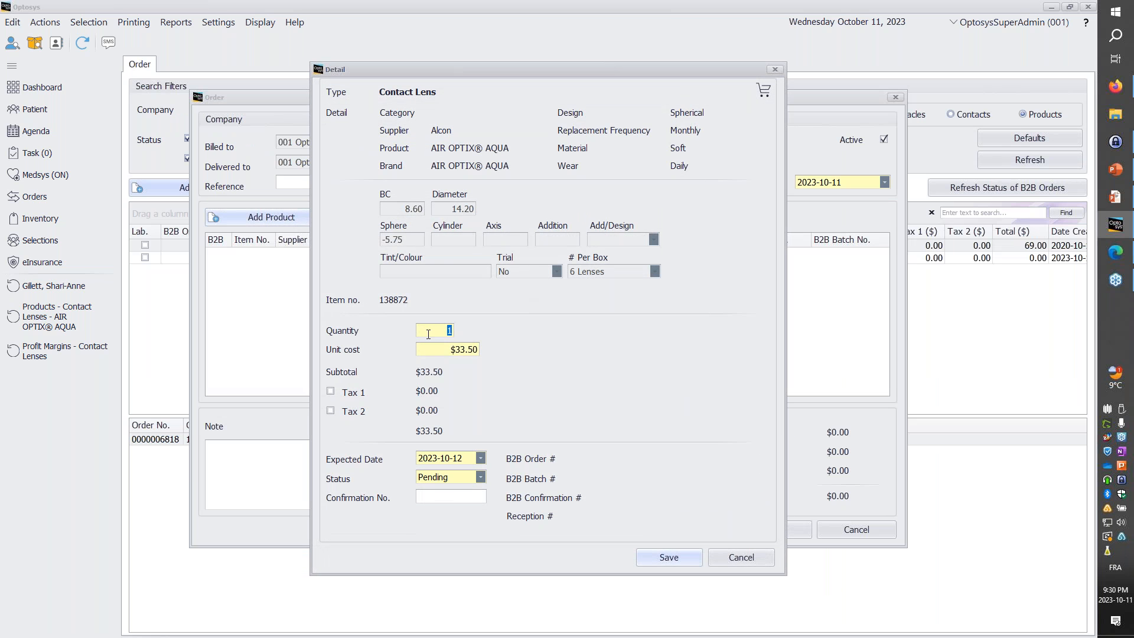
Step: Add 3 boxes of item 138872 at $33.50 and save the order, totalling $100.50
{"action": "type", "text": "3"}
{"action": "left_click", "coordinate": [667, 557]}
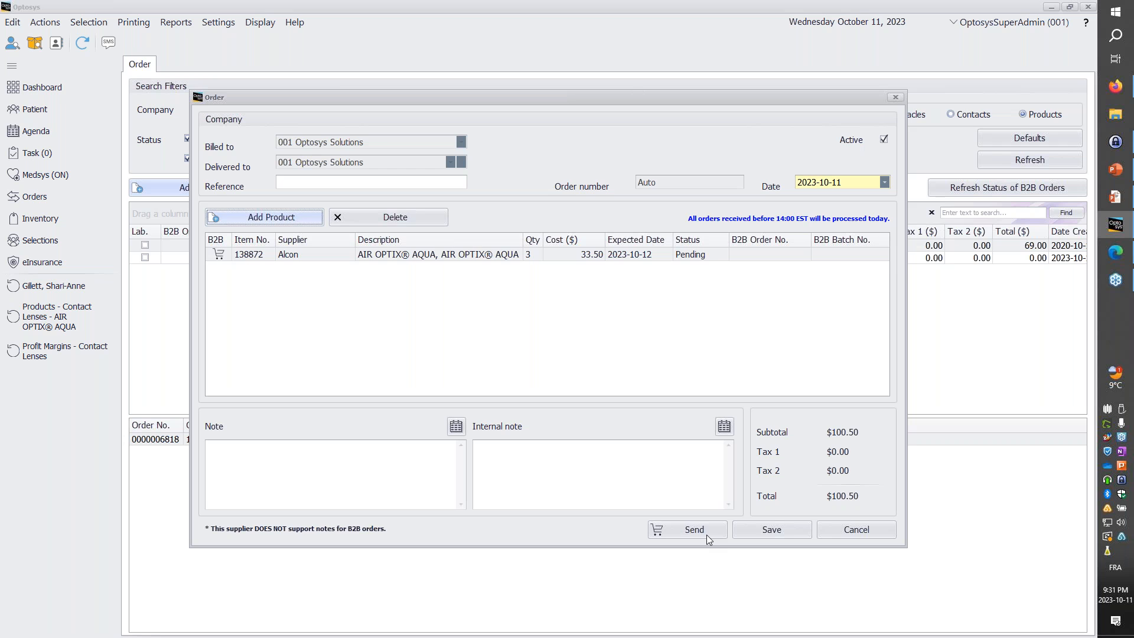
{"action": "left_click", "coordinate": [788, 527]}
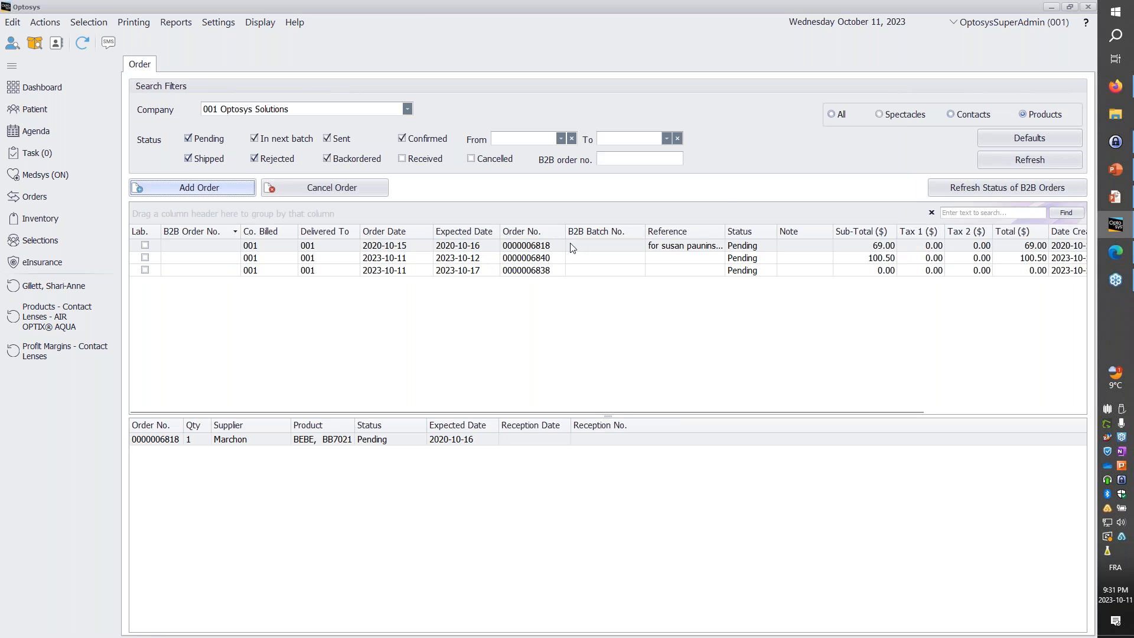
{"action": "right_click", "coordinate": [577, 271]}
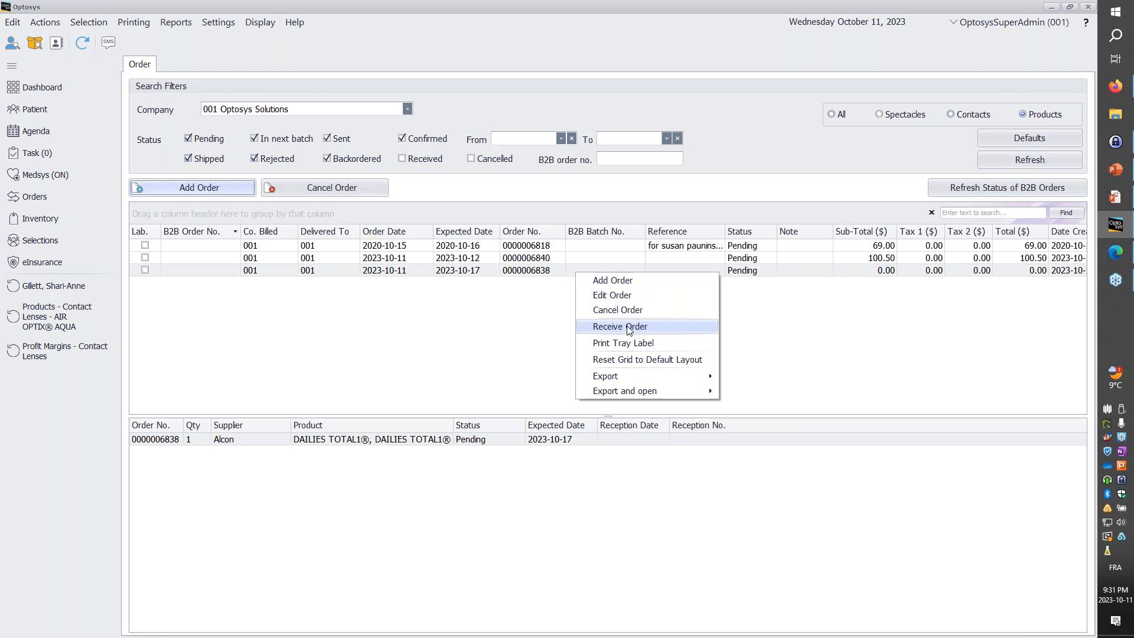
{"action": "left_click", "coordinate": [671, 201]}
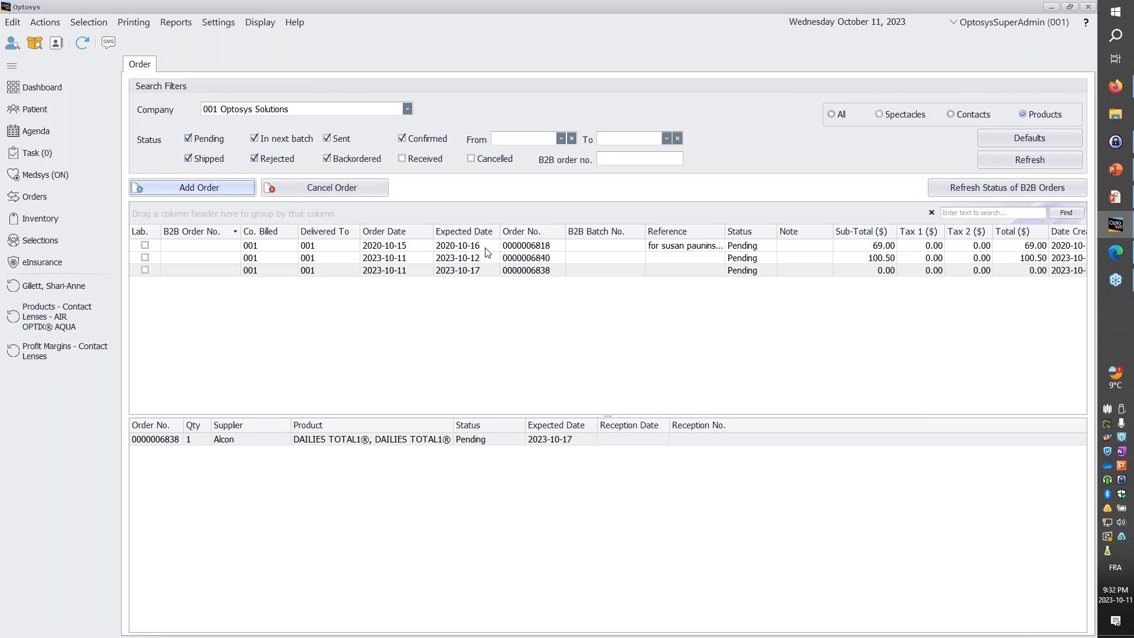
{"action": "key", "text": "alt+Tab"}
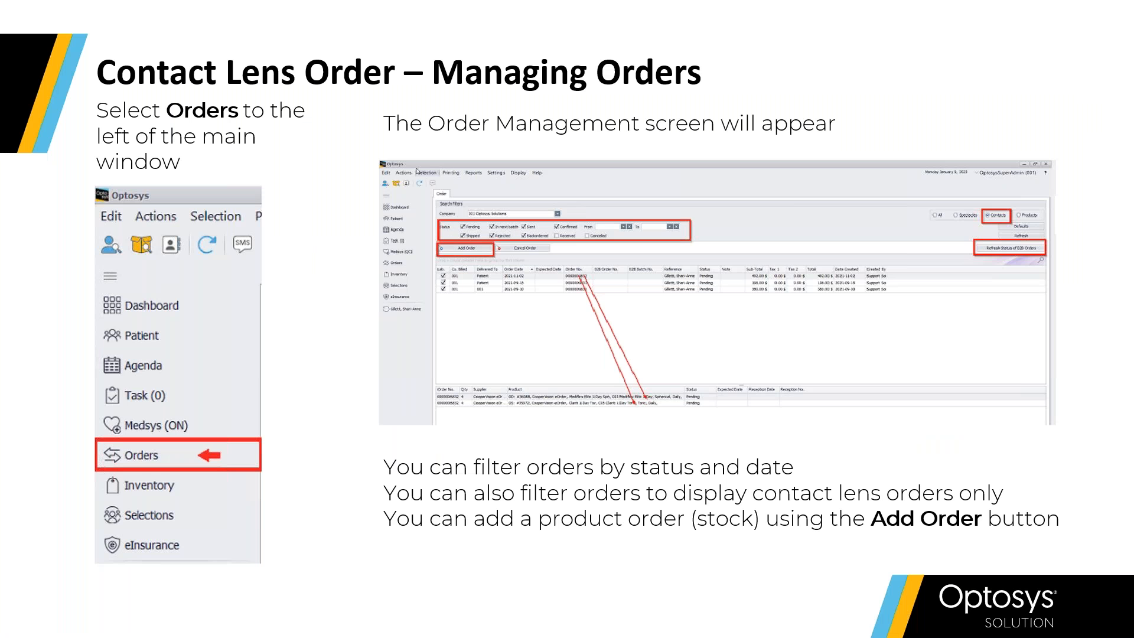
{"action": "key", "text": "Right"}
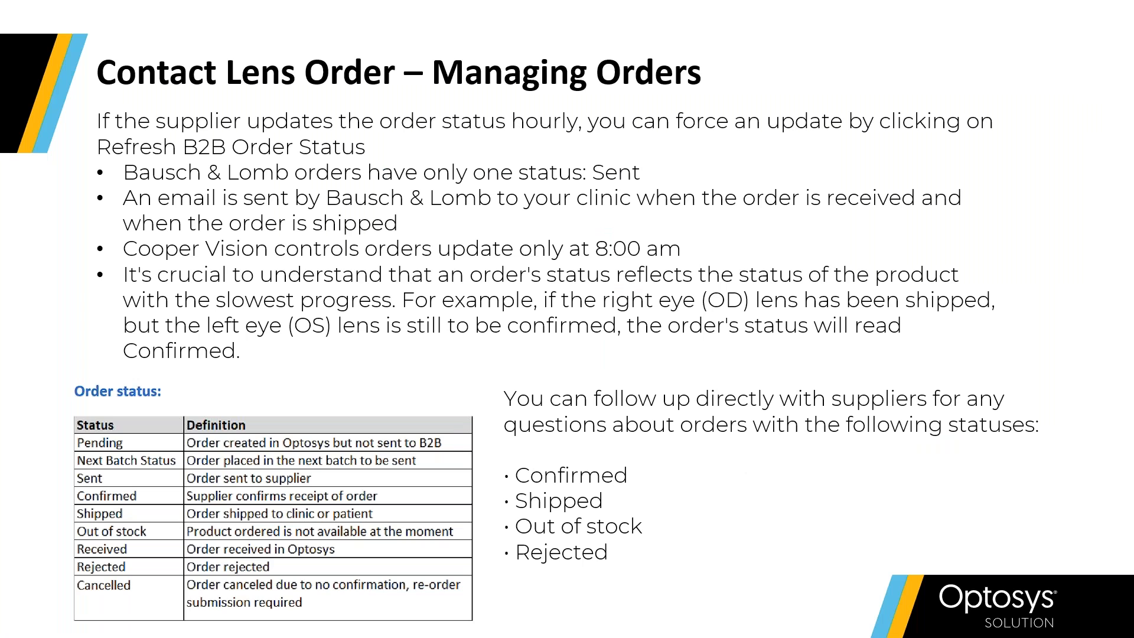
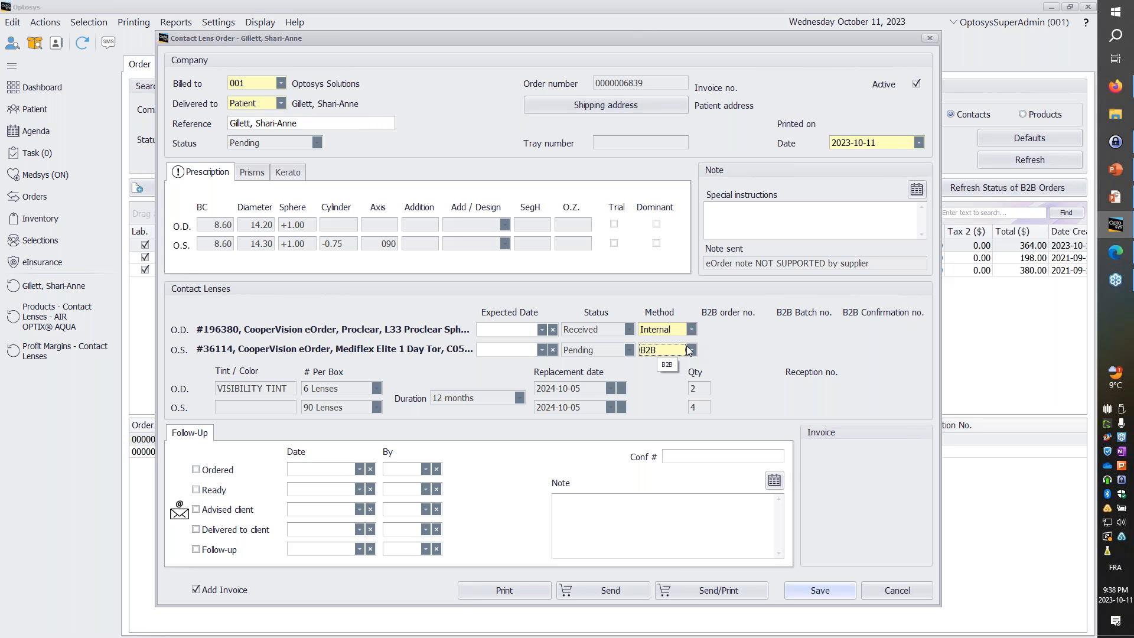
Step: Change the O.D. lens line's method from Internal to B2B in the Contact Lens Order
{"action": "left_click", "coordinate": [691, 328]}
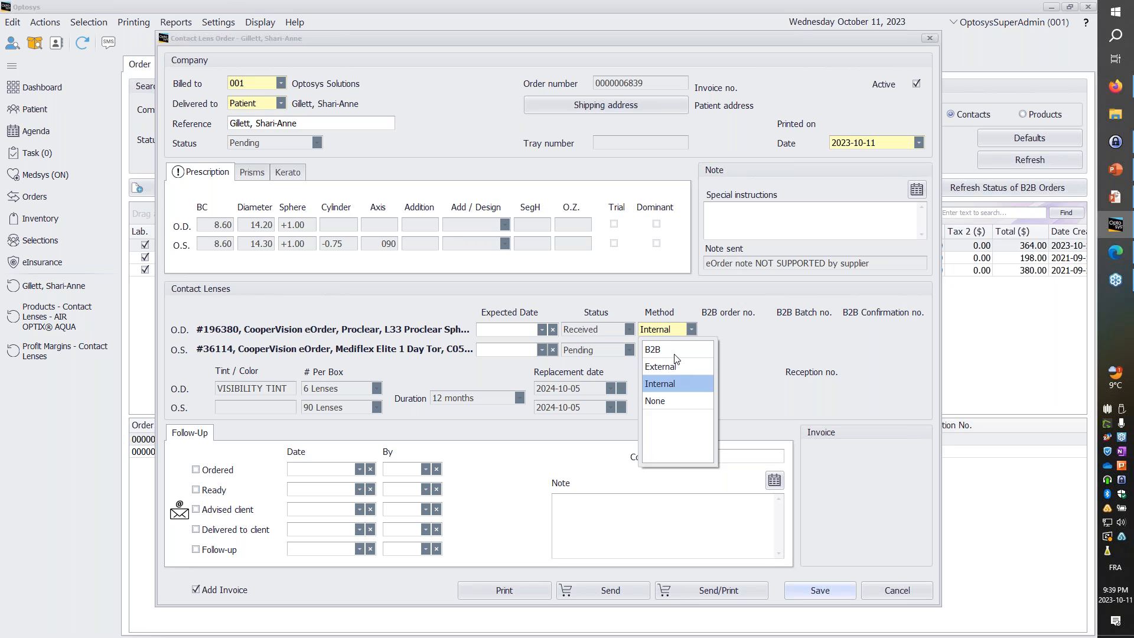
{"action": "left_click", "coordinate": [674, 353]}
{"action": "left_click", "coordinate": [689, 332]}
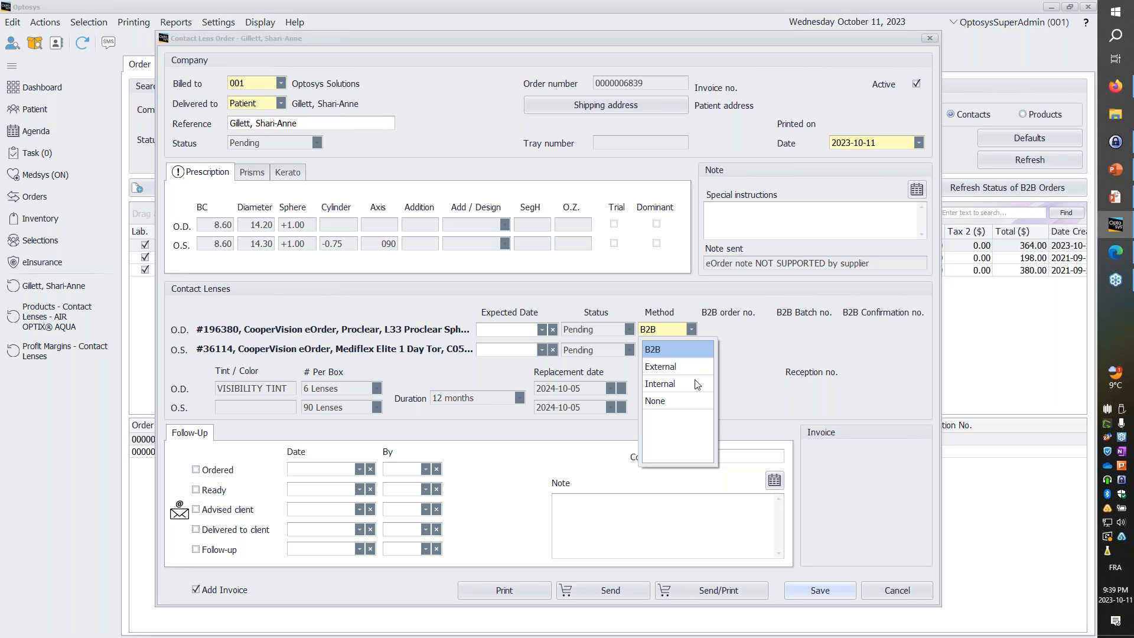
{"action": "left_click", "coordinate": [781, 381]}
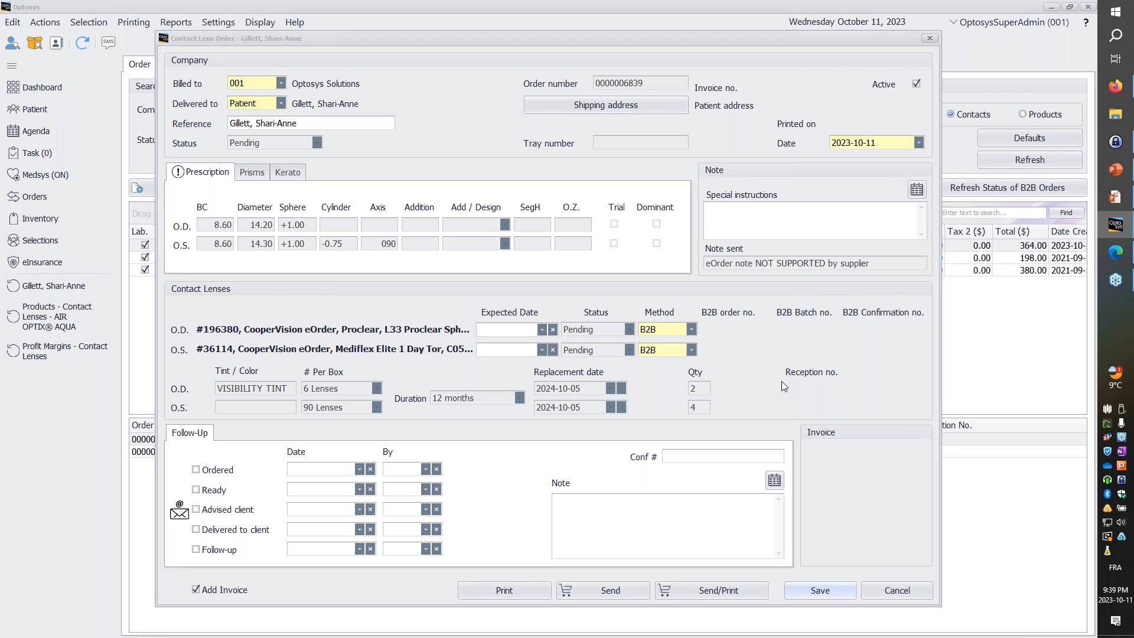
{"action": "left_click", "coordinate": [781, 381]}
Step: Advance the webinar slide show to the 'Your feedback is appreciated' slide
{"action": "key", "text": "alt+Tab"}
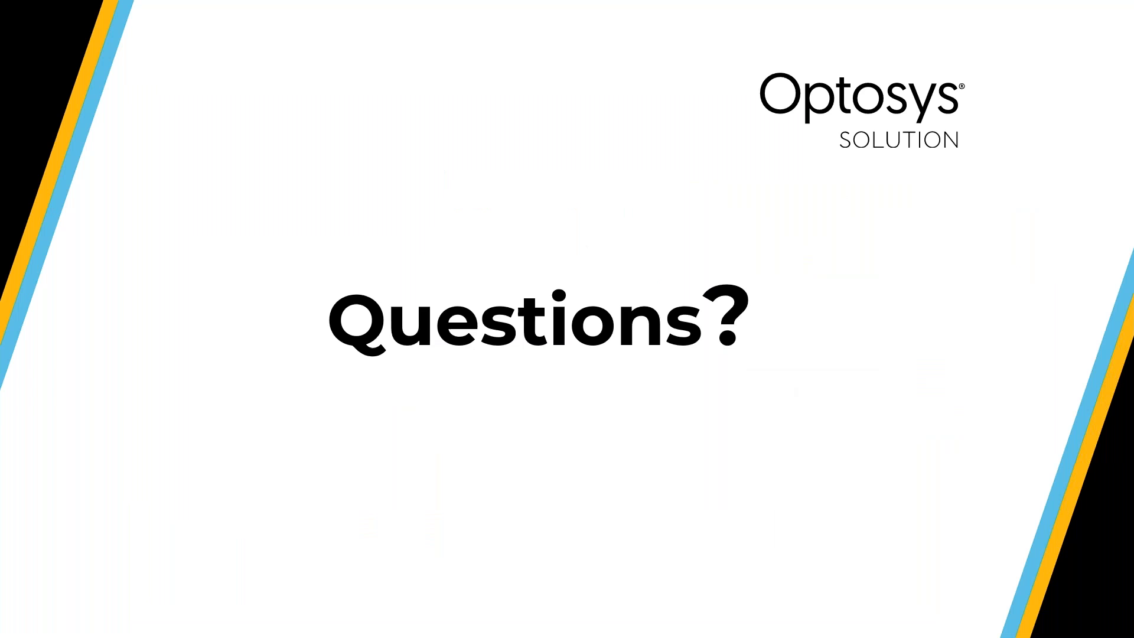
{"action": "key", "text": "Right"}
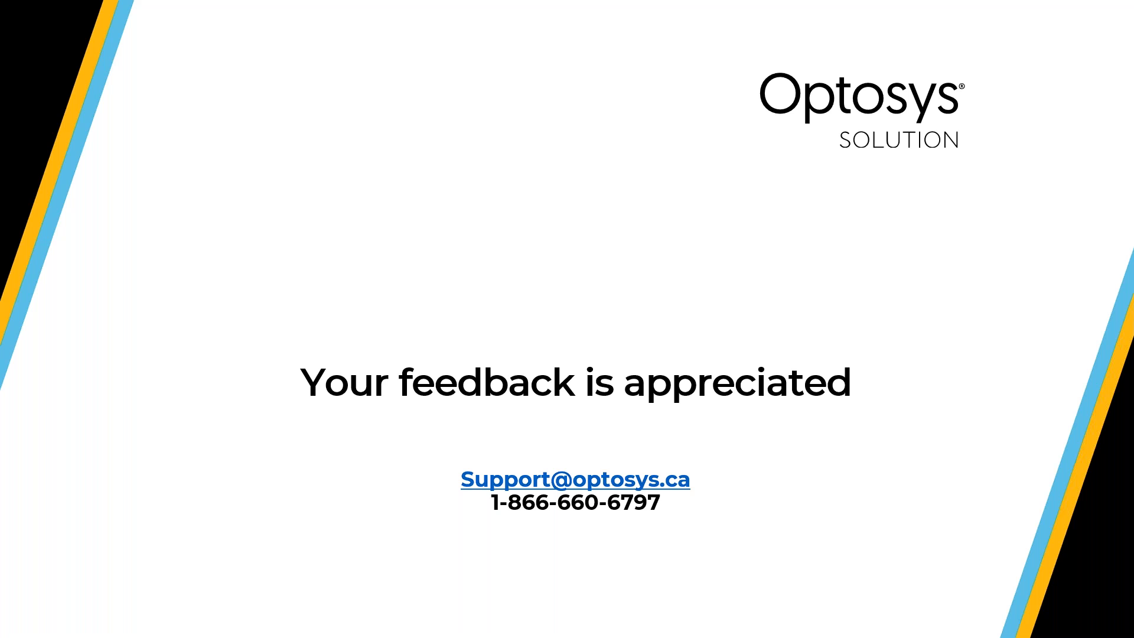
{"action": "key", "text": "alt+Tab"}
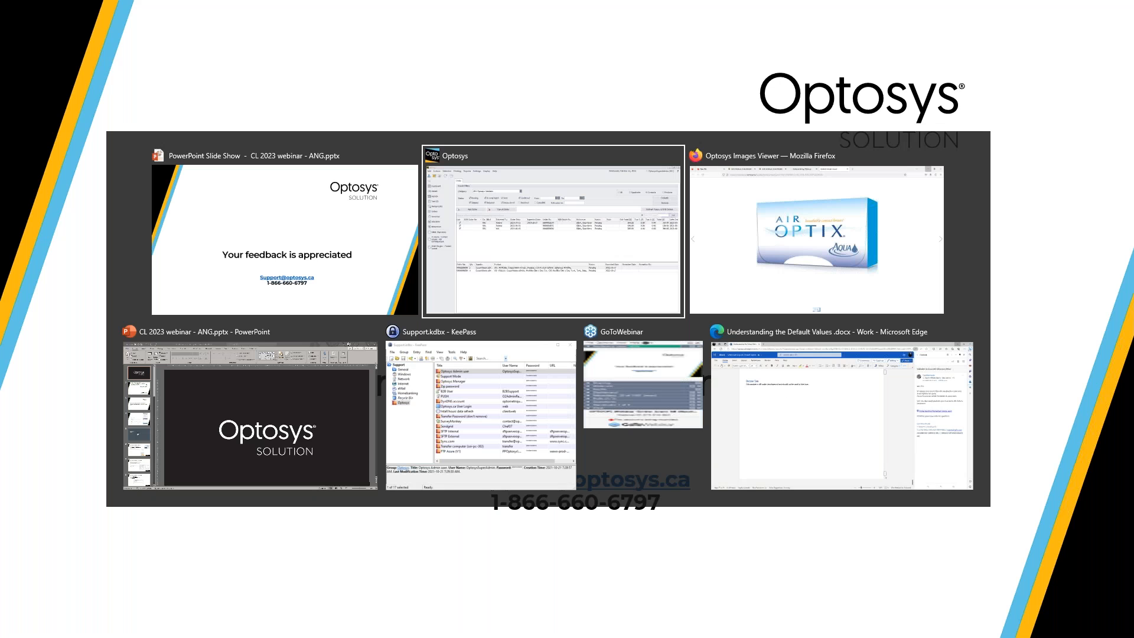
Step: Cancel the contact lens order and confirm discarding the unsaved changes
{"action": "left_click", "coordinate": [884, 591]}
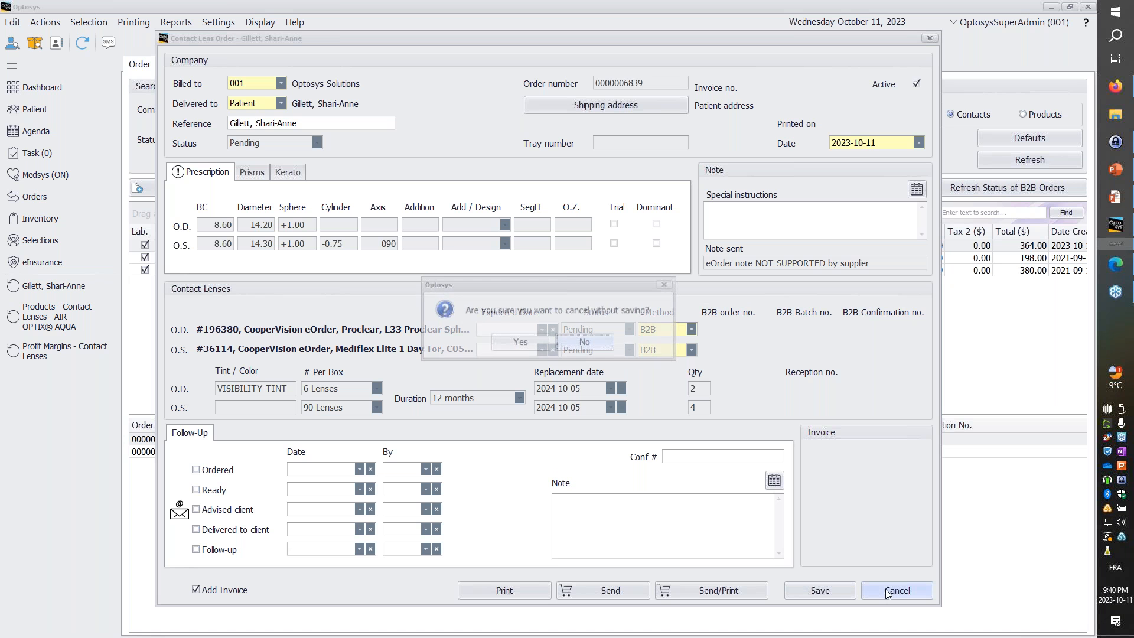
{"action": "left_click", "coordinate": [521, 344]}
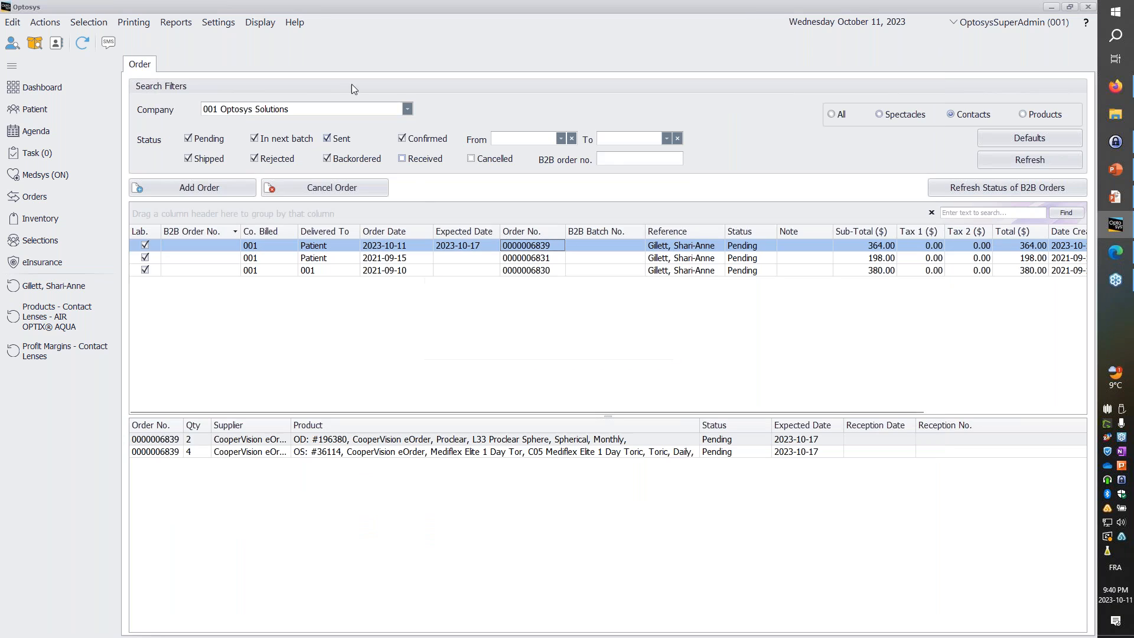
{"action": "left_click", "coordinate": [296, 23]}
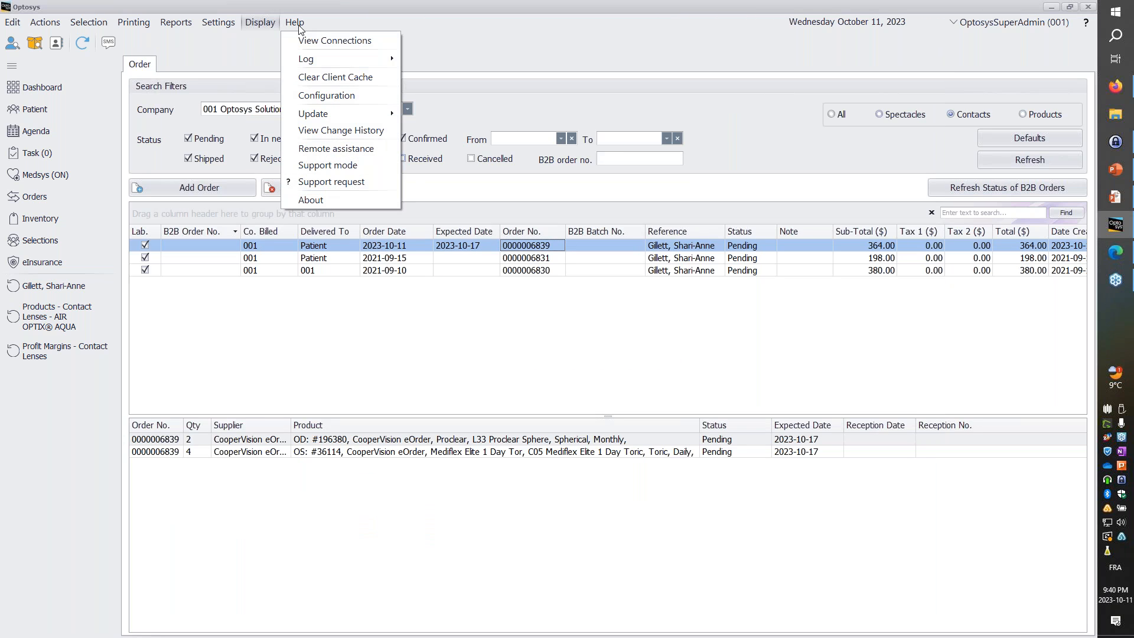
Step: Open Help > Support request and review the empty Contact us form's fields
{"action": "left_click", "coordinate": [357, 183]}
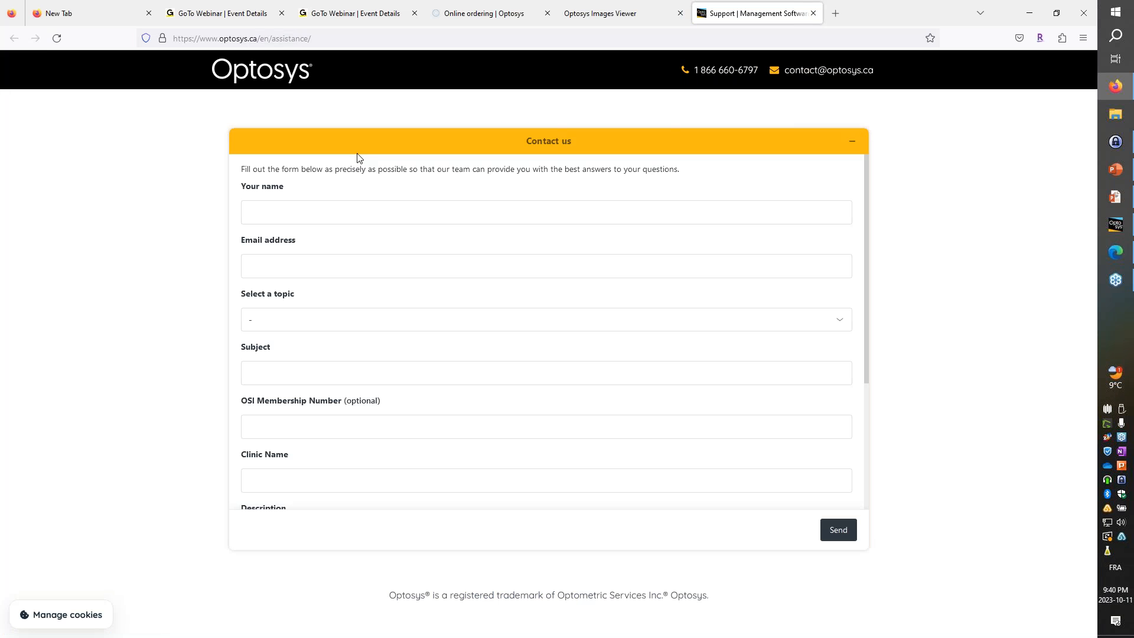
{"action": "left_click", "coordinate": [331, 208]}
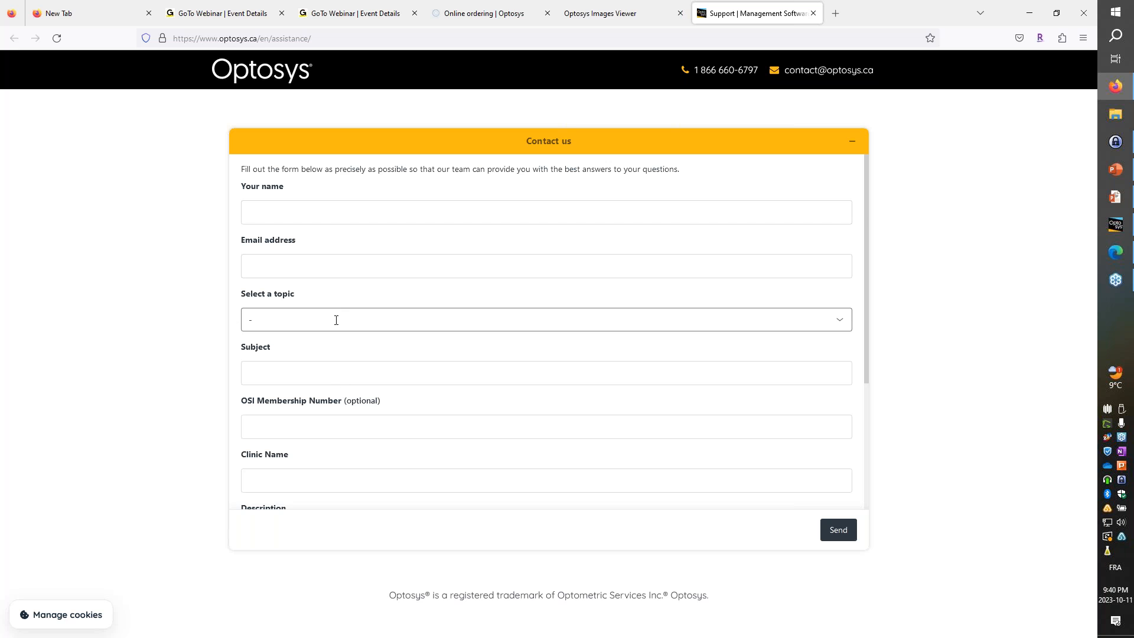
{"action": "scroll", "coordinate": [352, 433], "scroll_direction": "down", "scroll_amount": 3}
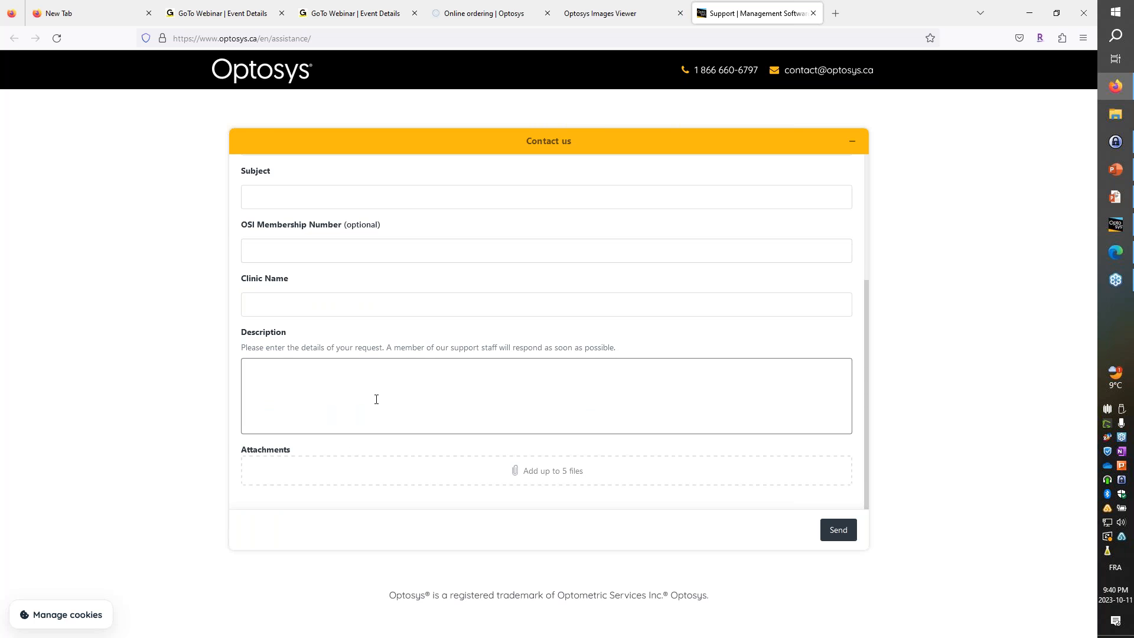
{"action": "scroll", "coordinate": [376, 400], "scroll_direction": "up", "scroll_amount": 2}
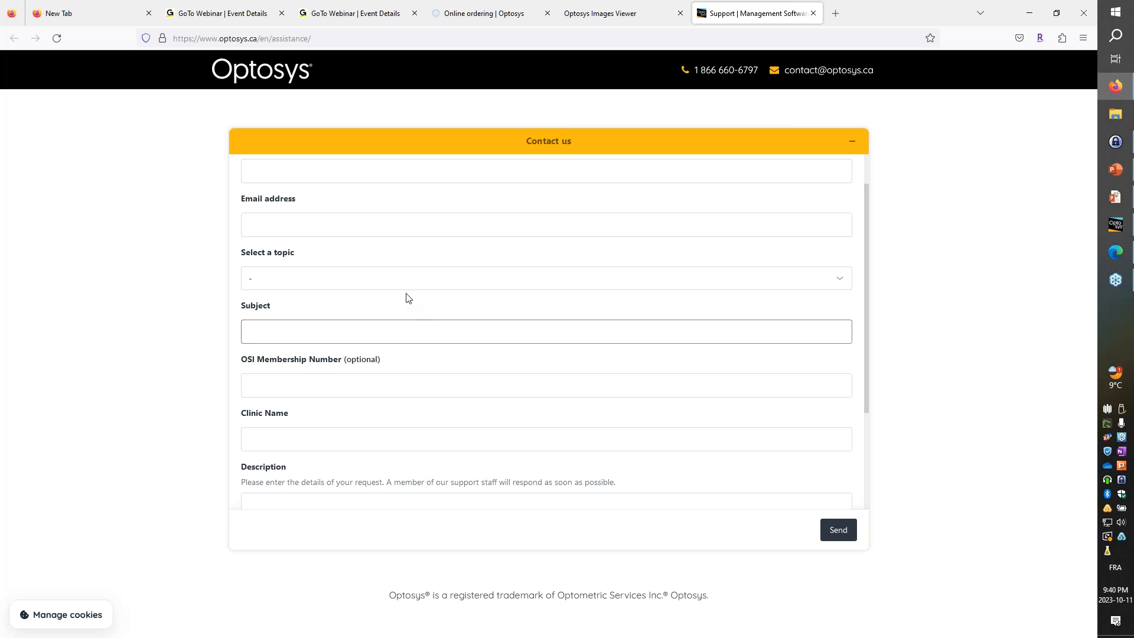
{"action": "key", "text": "alt+Tab"}
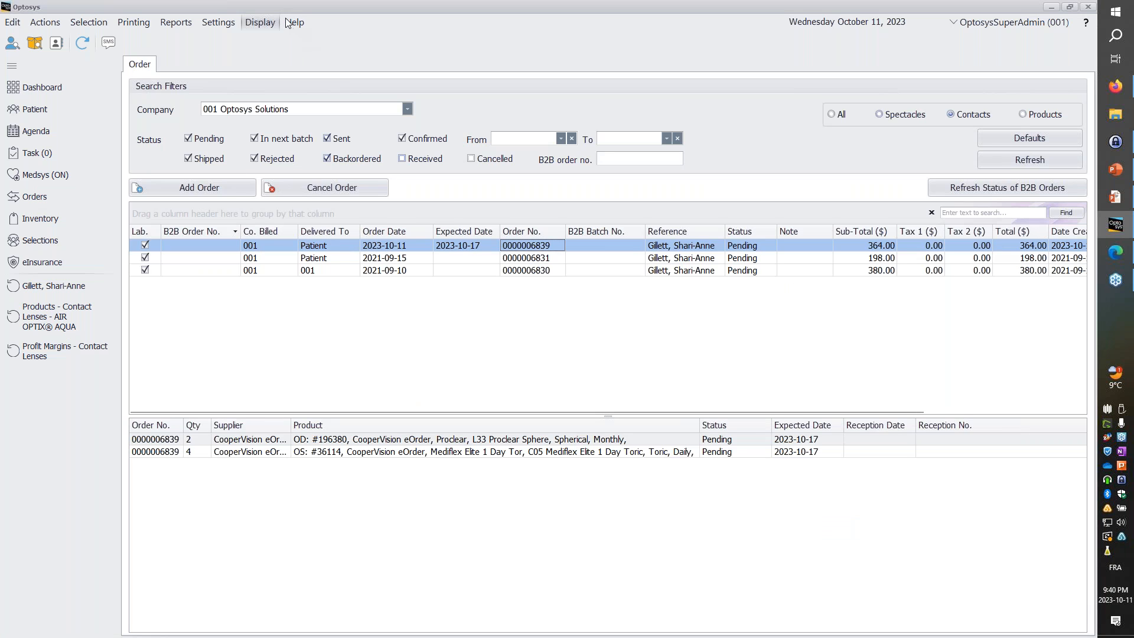
Step: Show the Help menu's support request option again, then return to the feedback slide
{"action": "left_click", "coordinate": [289, 23]}
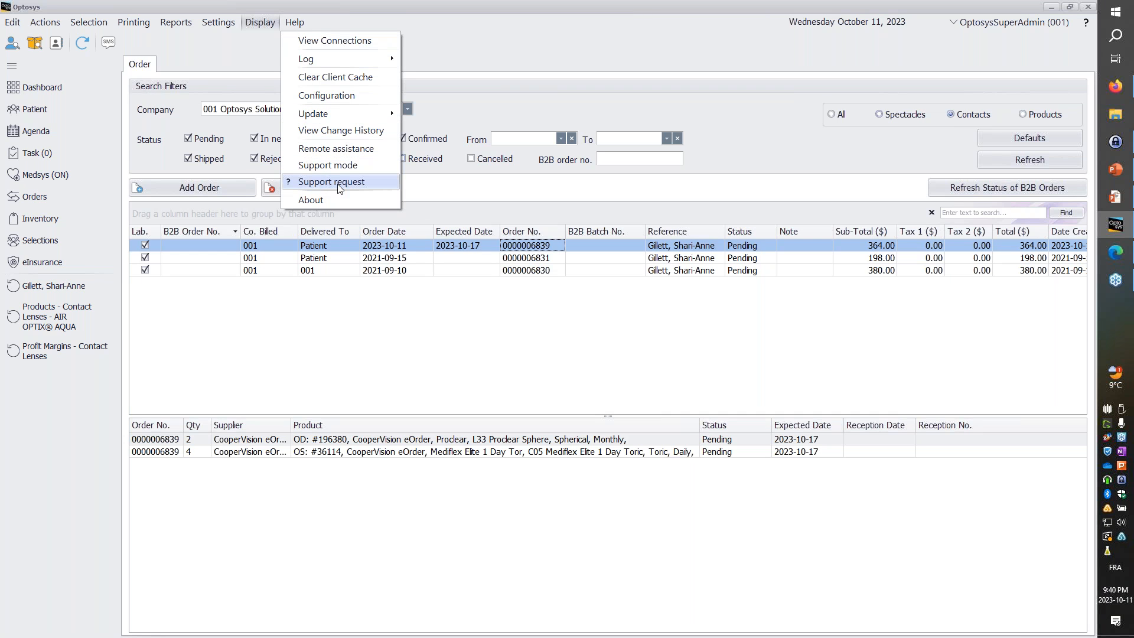
{"action": "key", "text": "alt+Tab"}
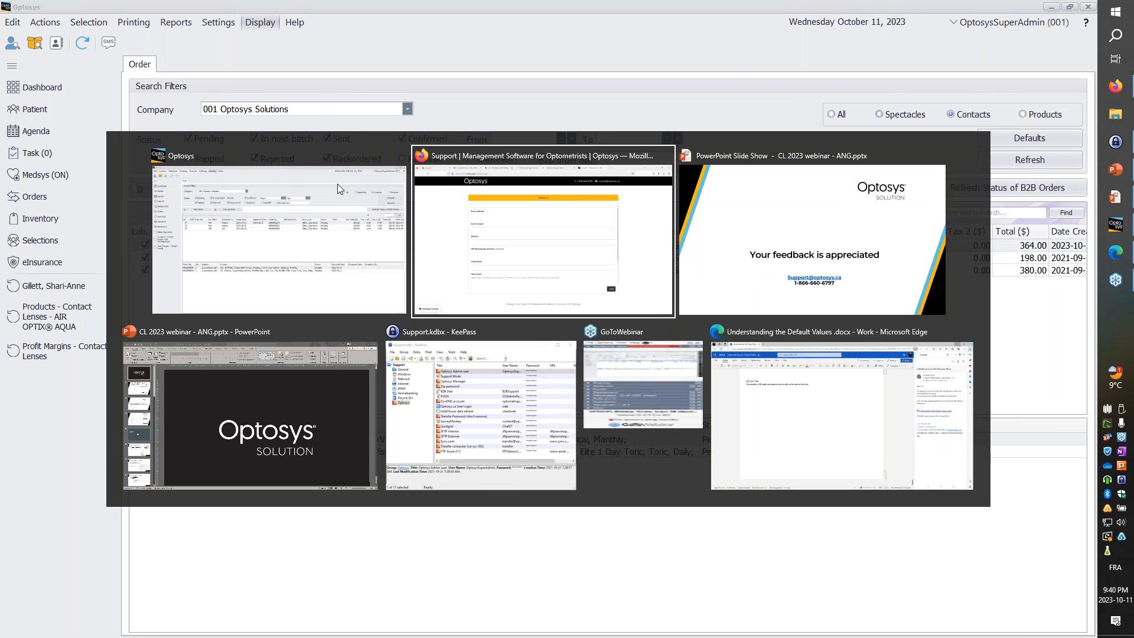
{"action": "key", "text": "alt+Tab"}
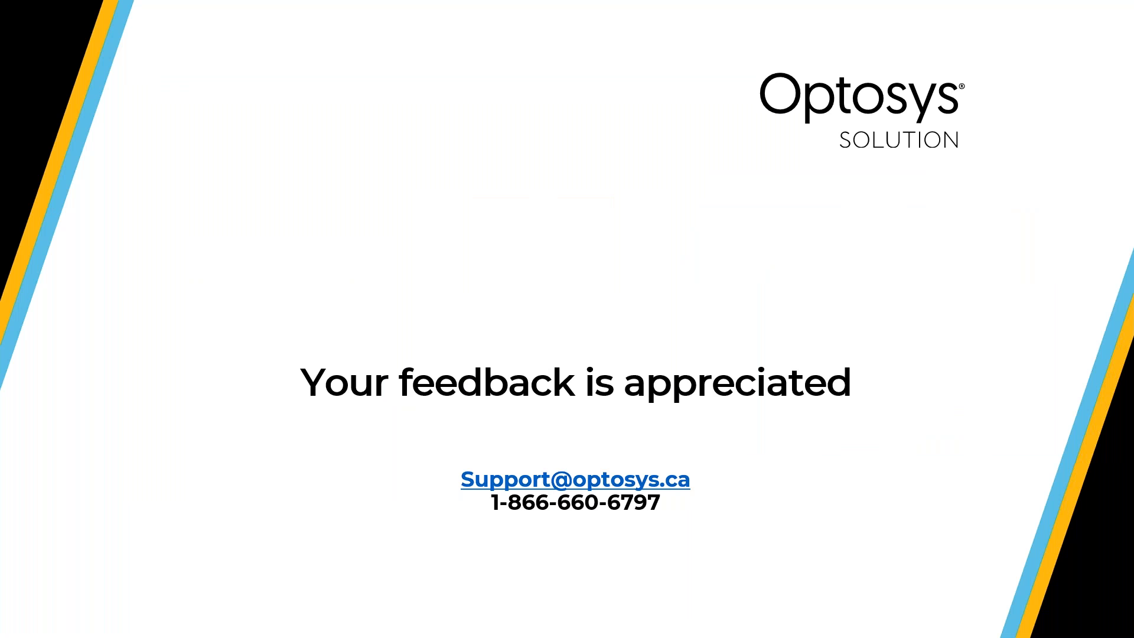